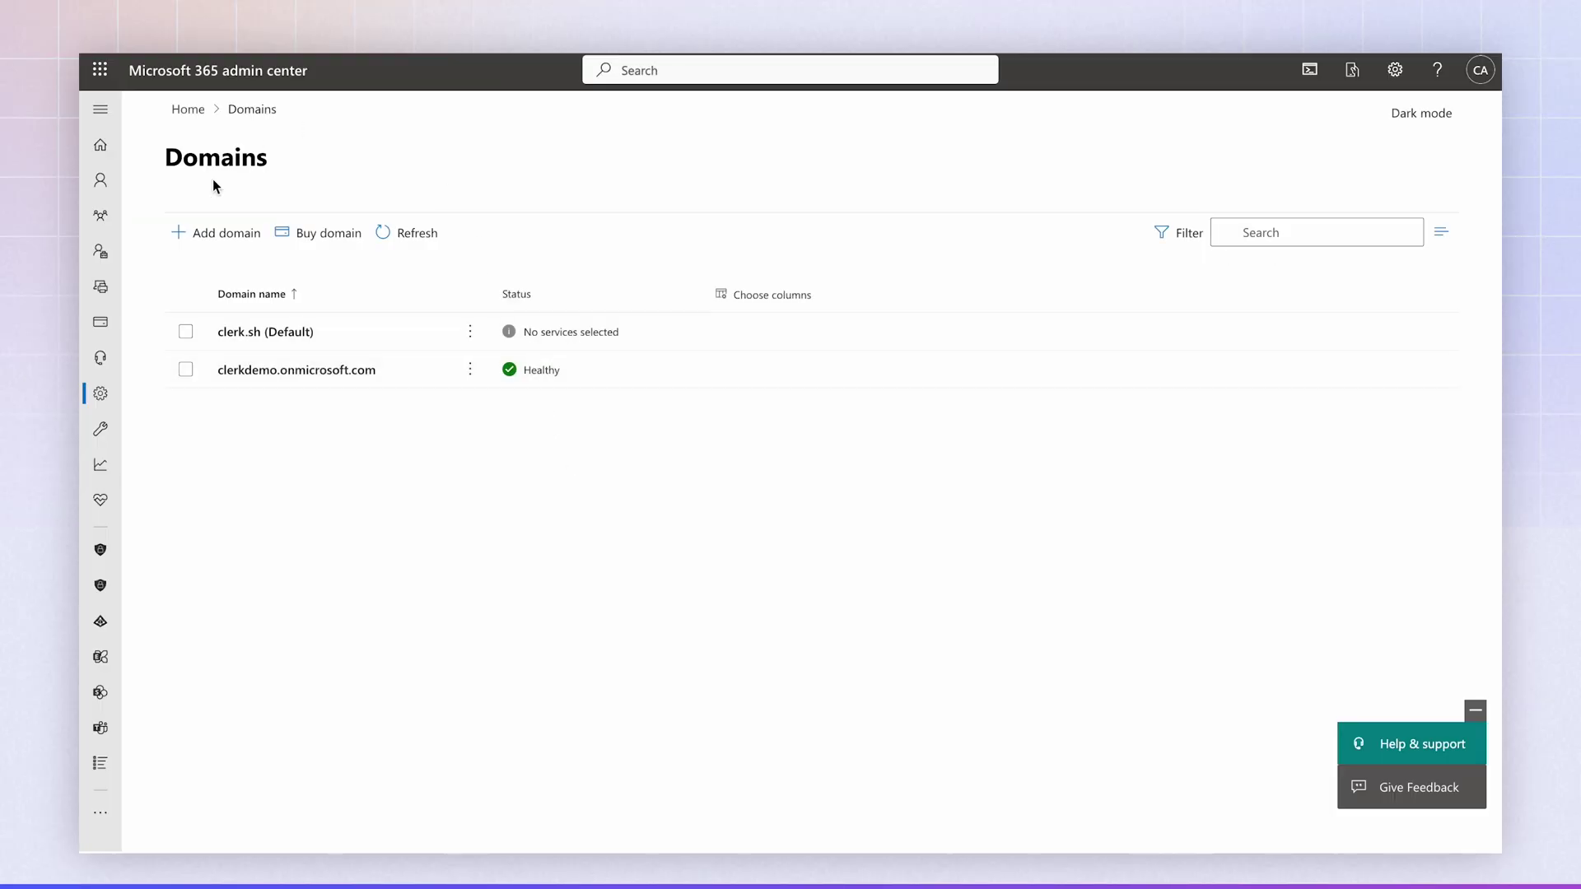
# - Enter mst003.sbc.clerk.chat as a new domain and verify ownership with a TXT record
pyautogui.click(224, 235)
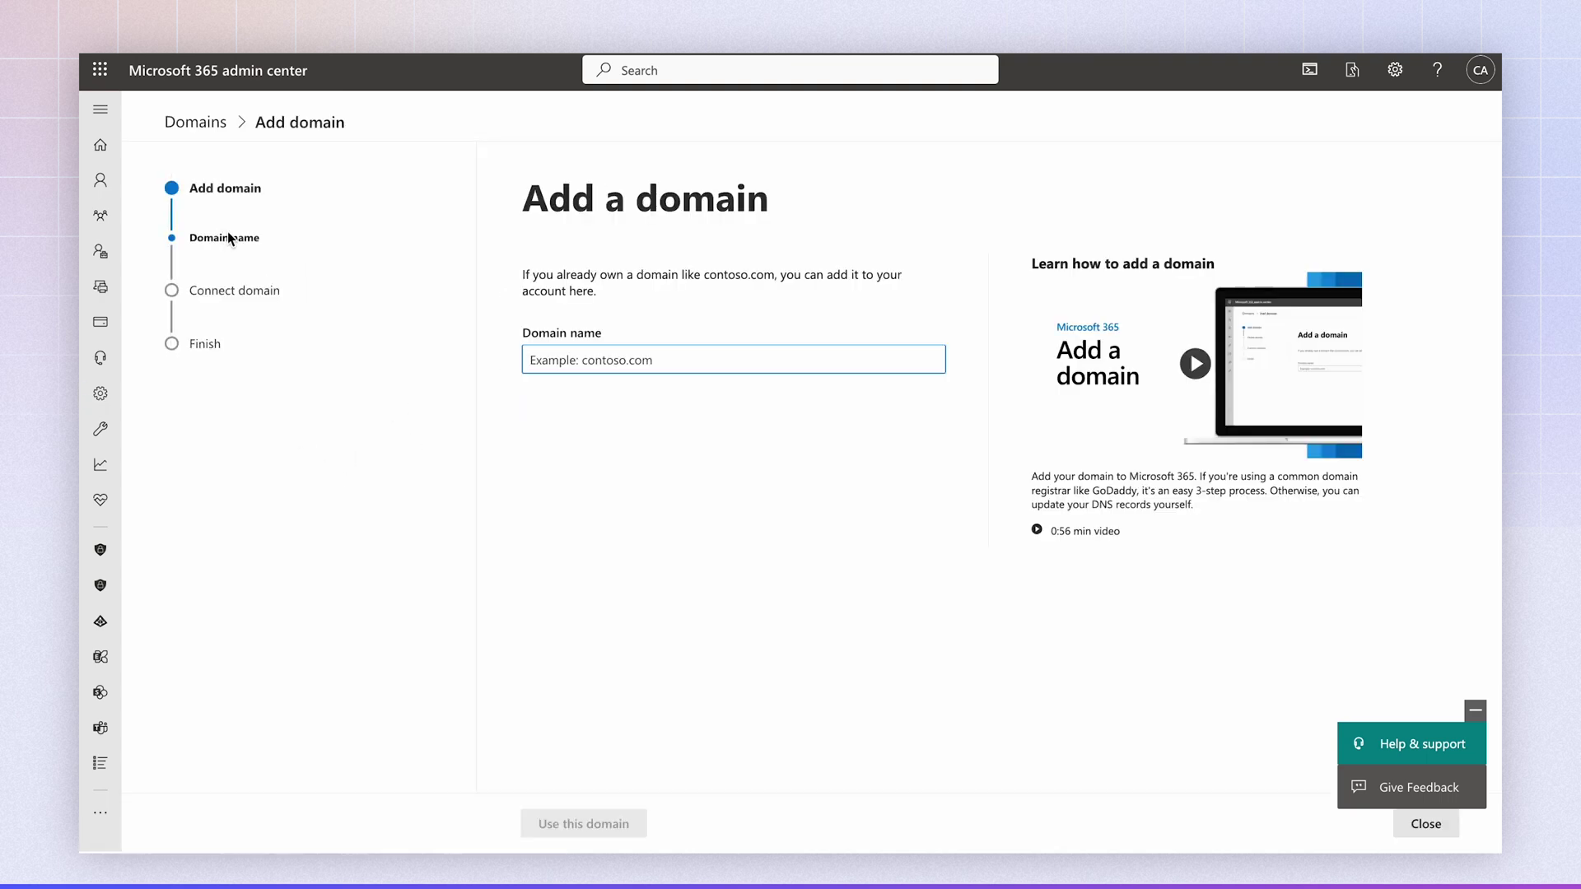
pyautogui.write('mst')
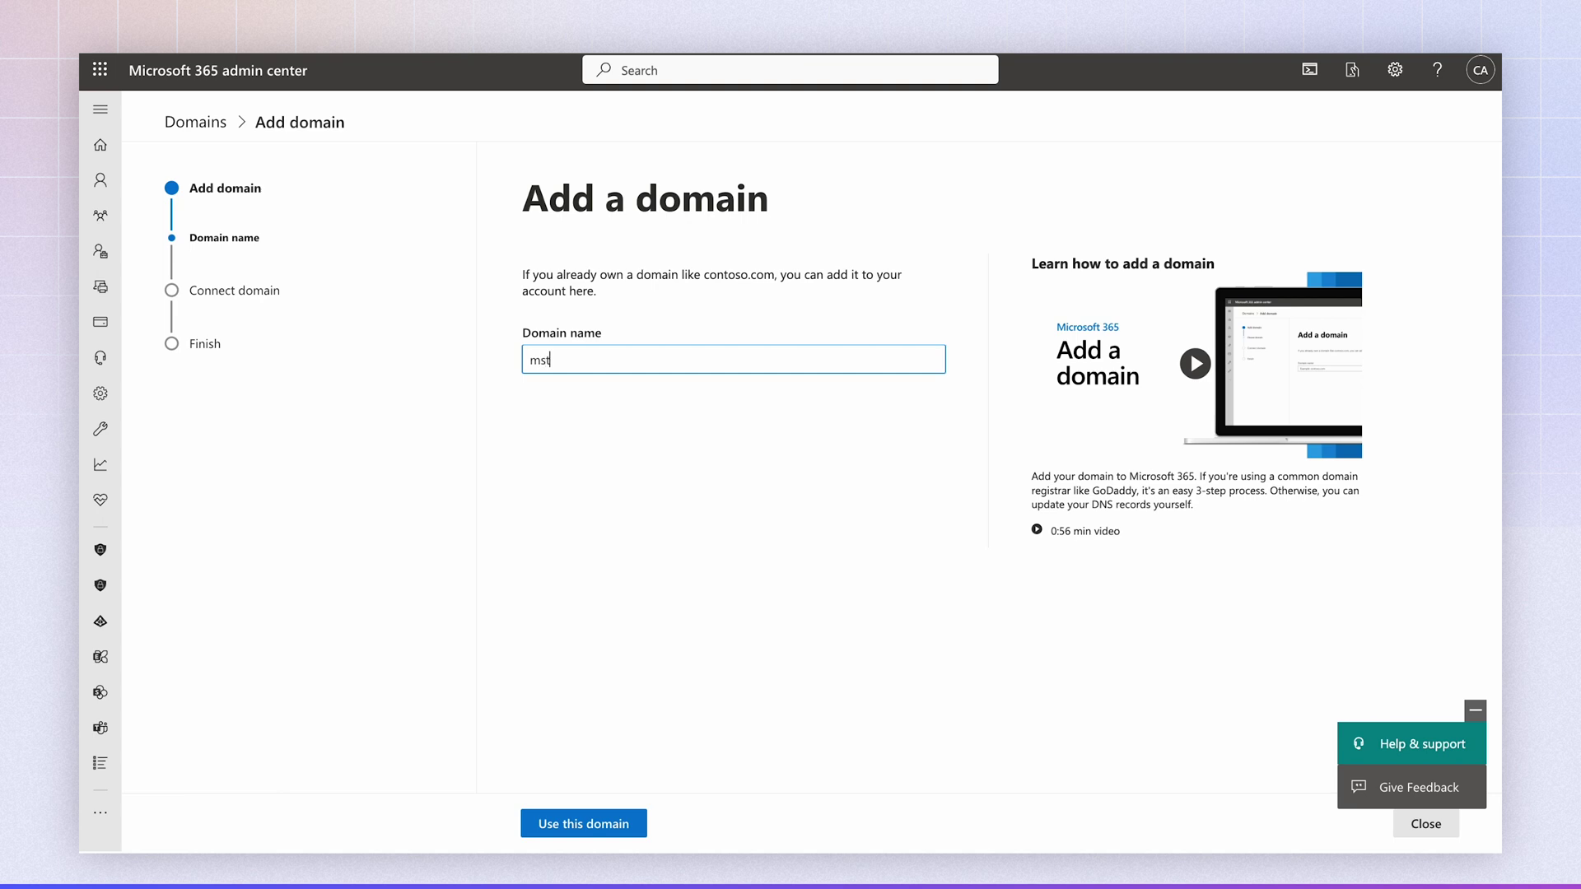
pyautogui.write('003.cloudmail.com')
pyautogui.click(575, 823)
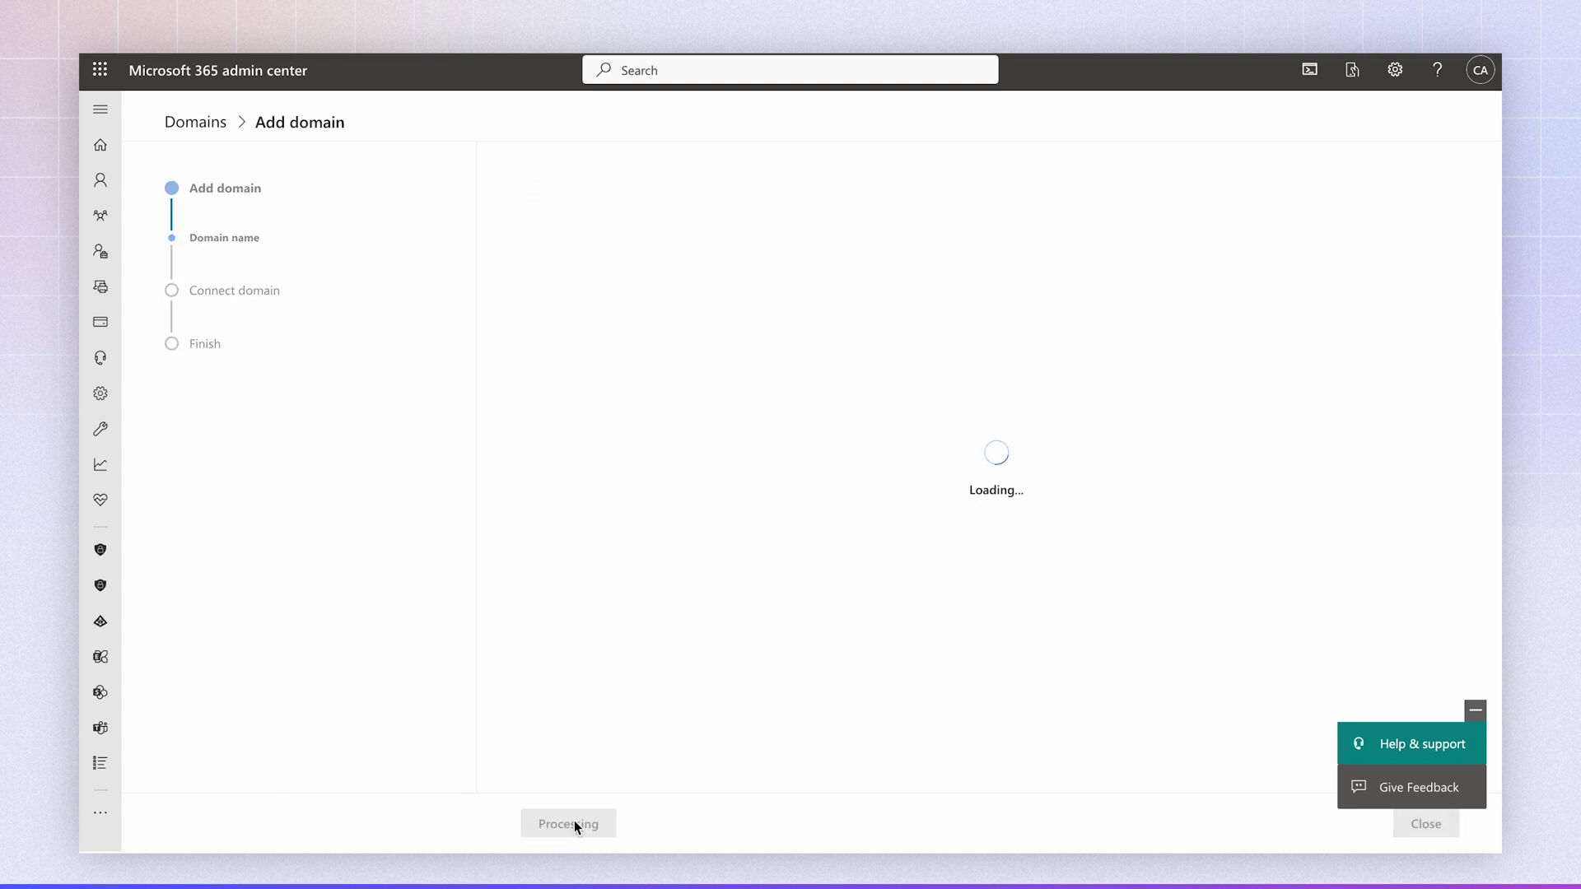
pyautogui.click(530, 522)
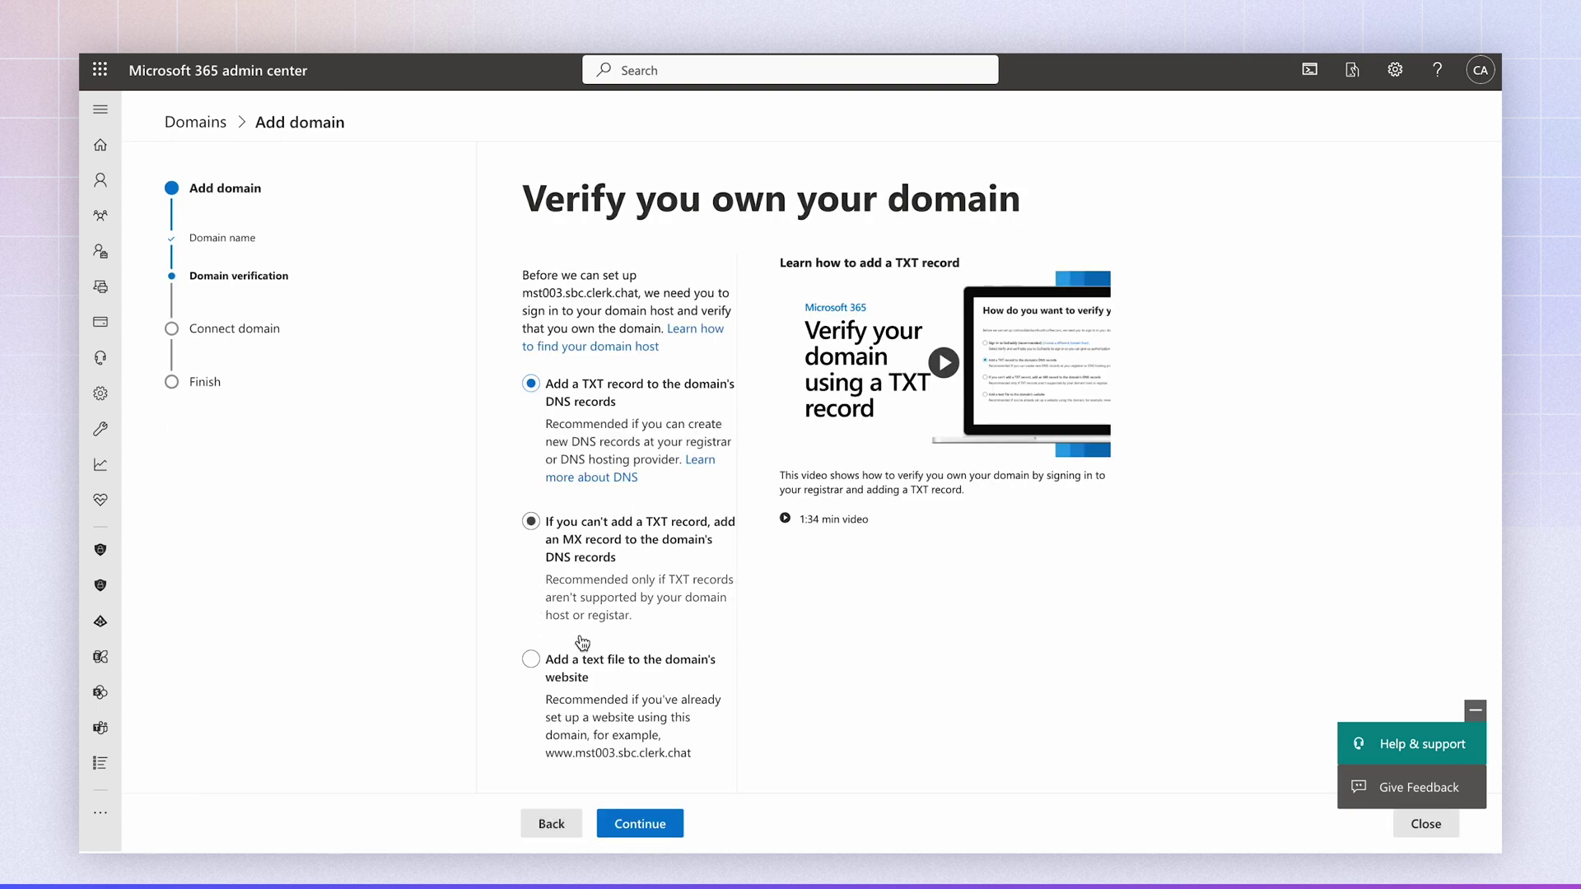
pyautogui.click(551, 387)
pyautogui.click(605, 820)
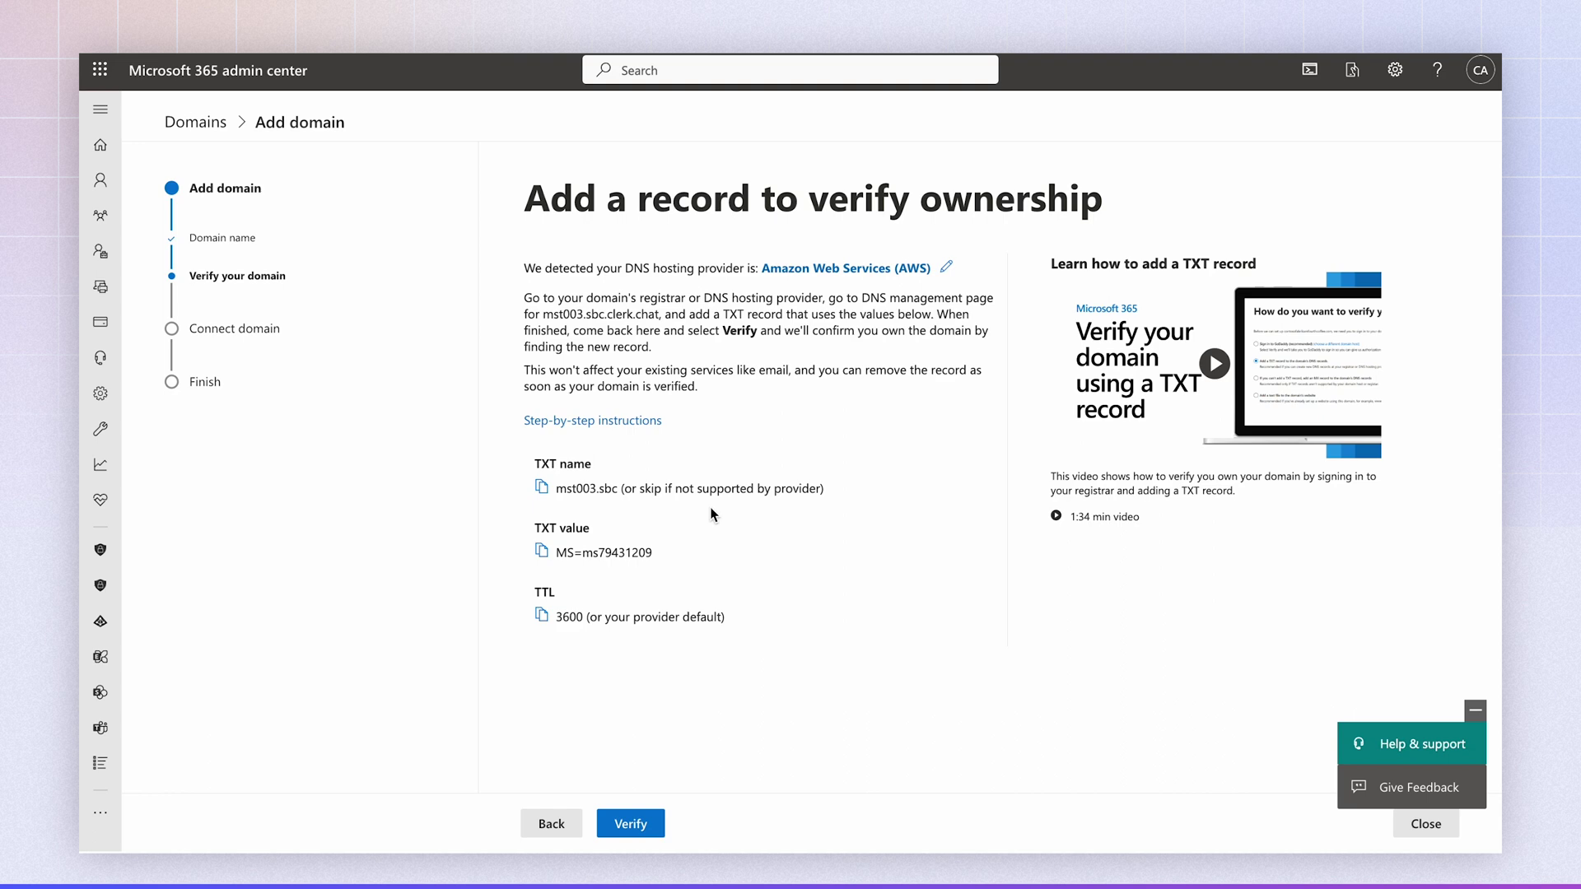
pyautogui.click(640, 825)
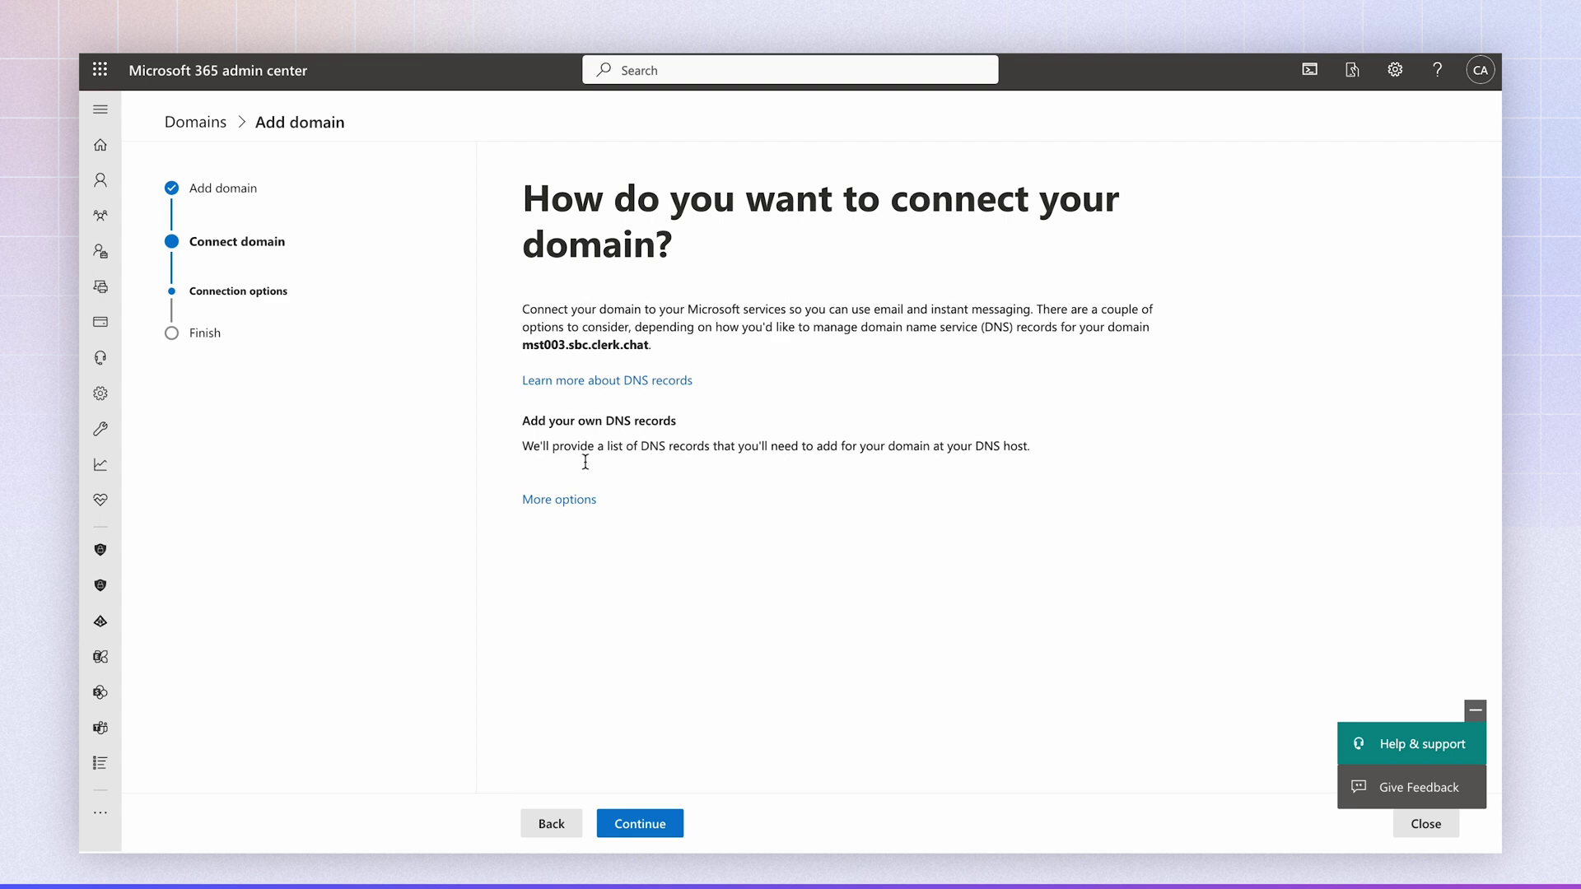
# - Skip DNS connection for now and finish the domain wizard
pyautogui.click(581, 501)
pyautogui.click(579, 499)
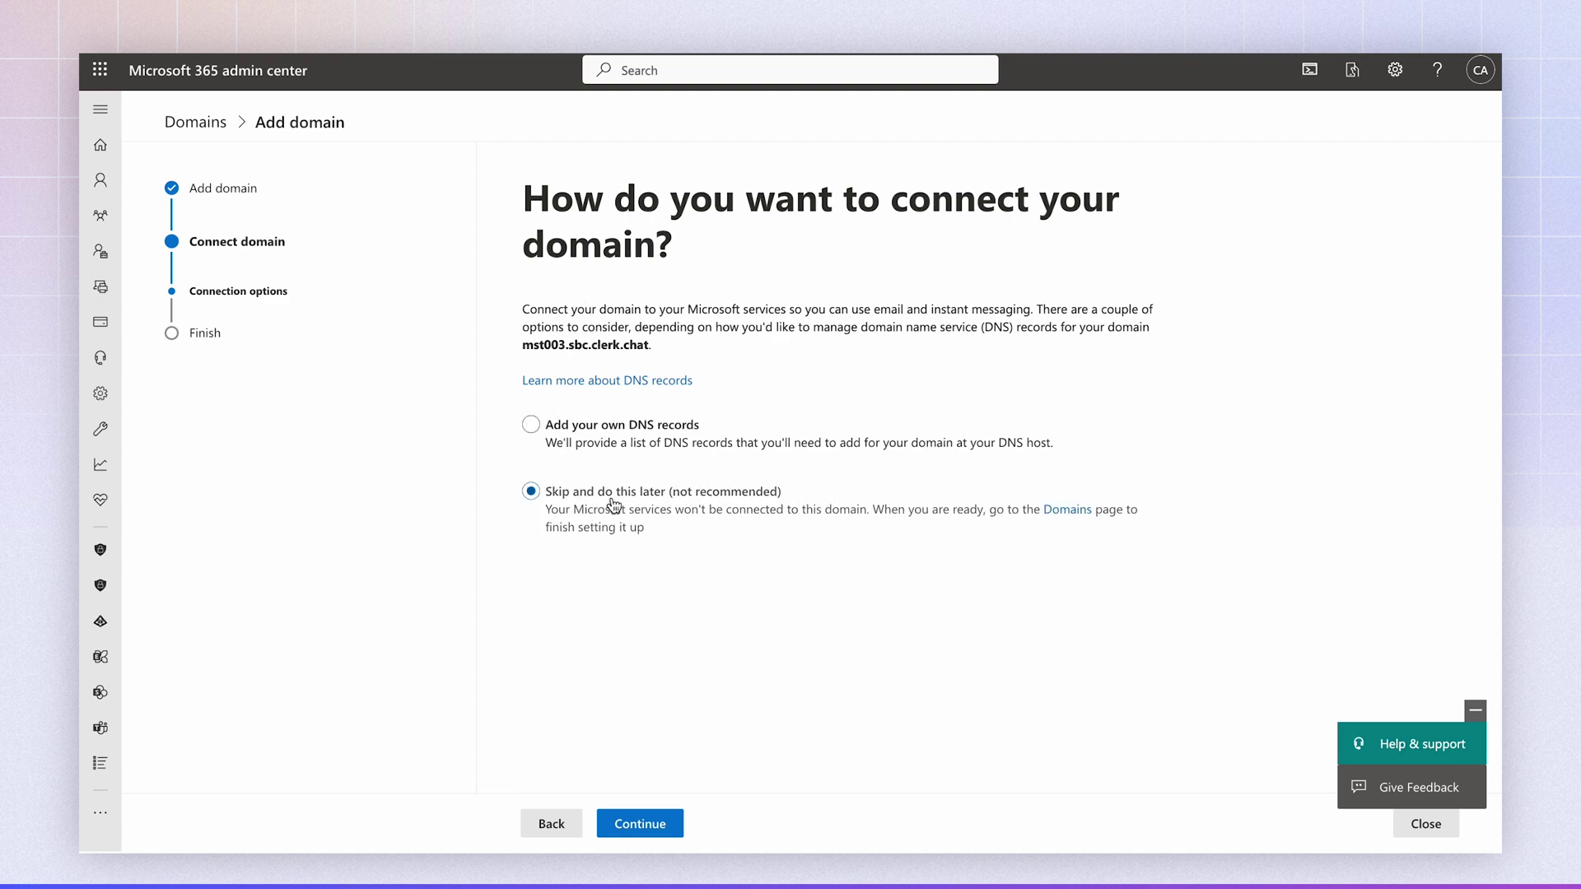
pyautogui.click(658, 823)
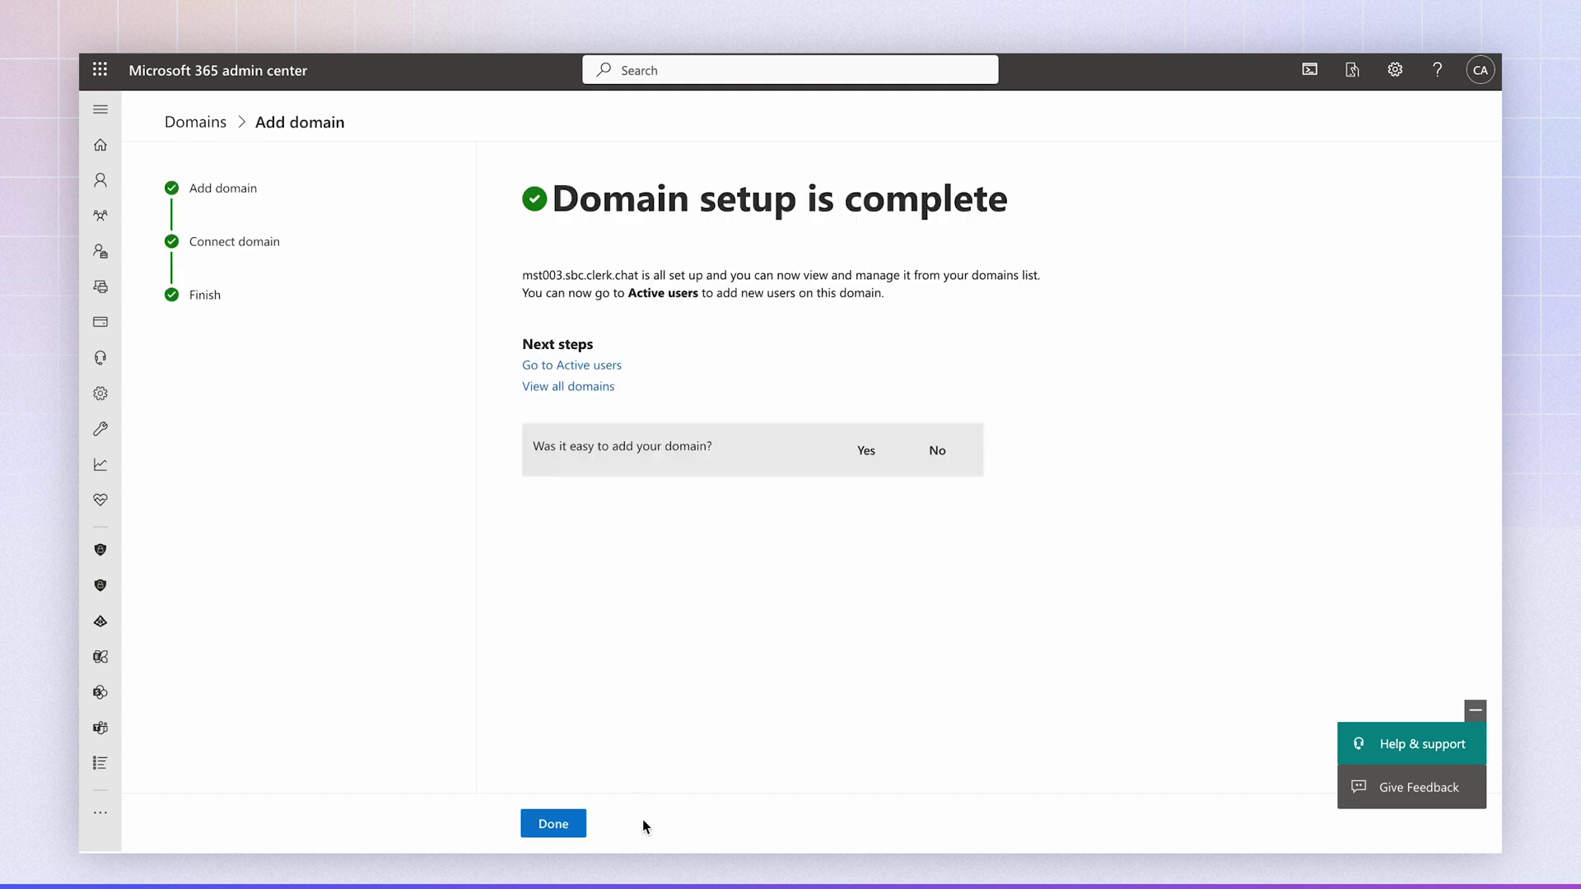
pyautogui.click(531, 823)
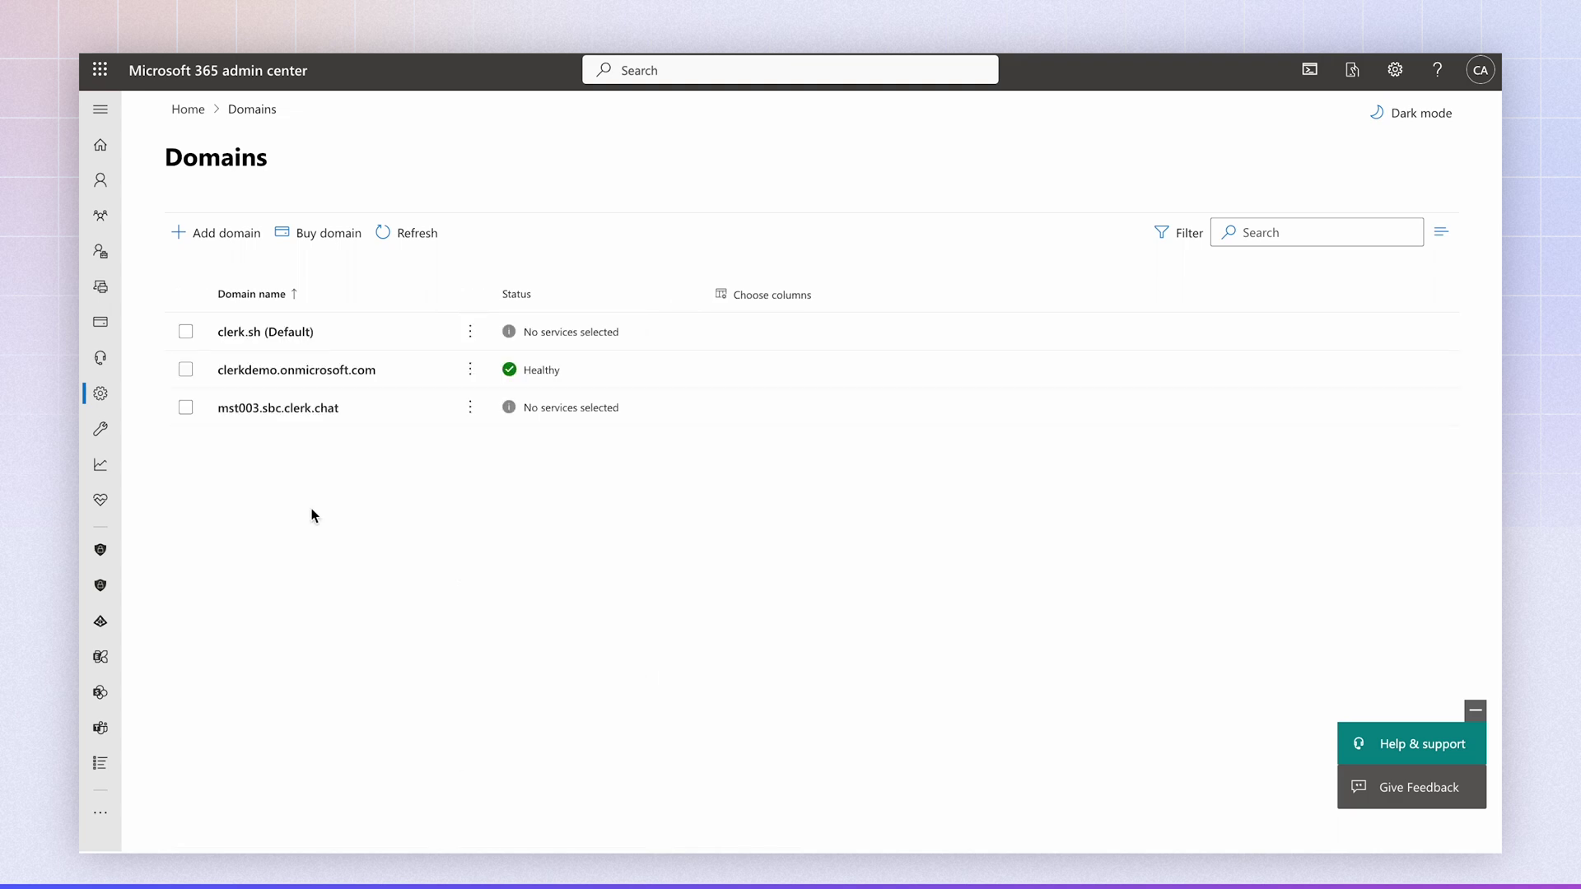
# - Bring up the fourth active user's username and email settings
pyautogui.click(100, 251)
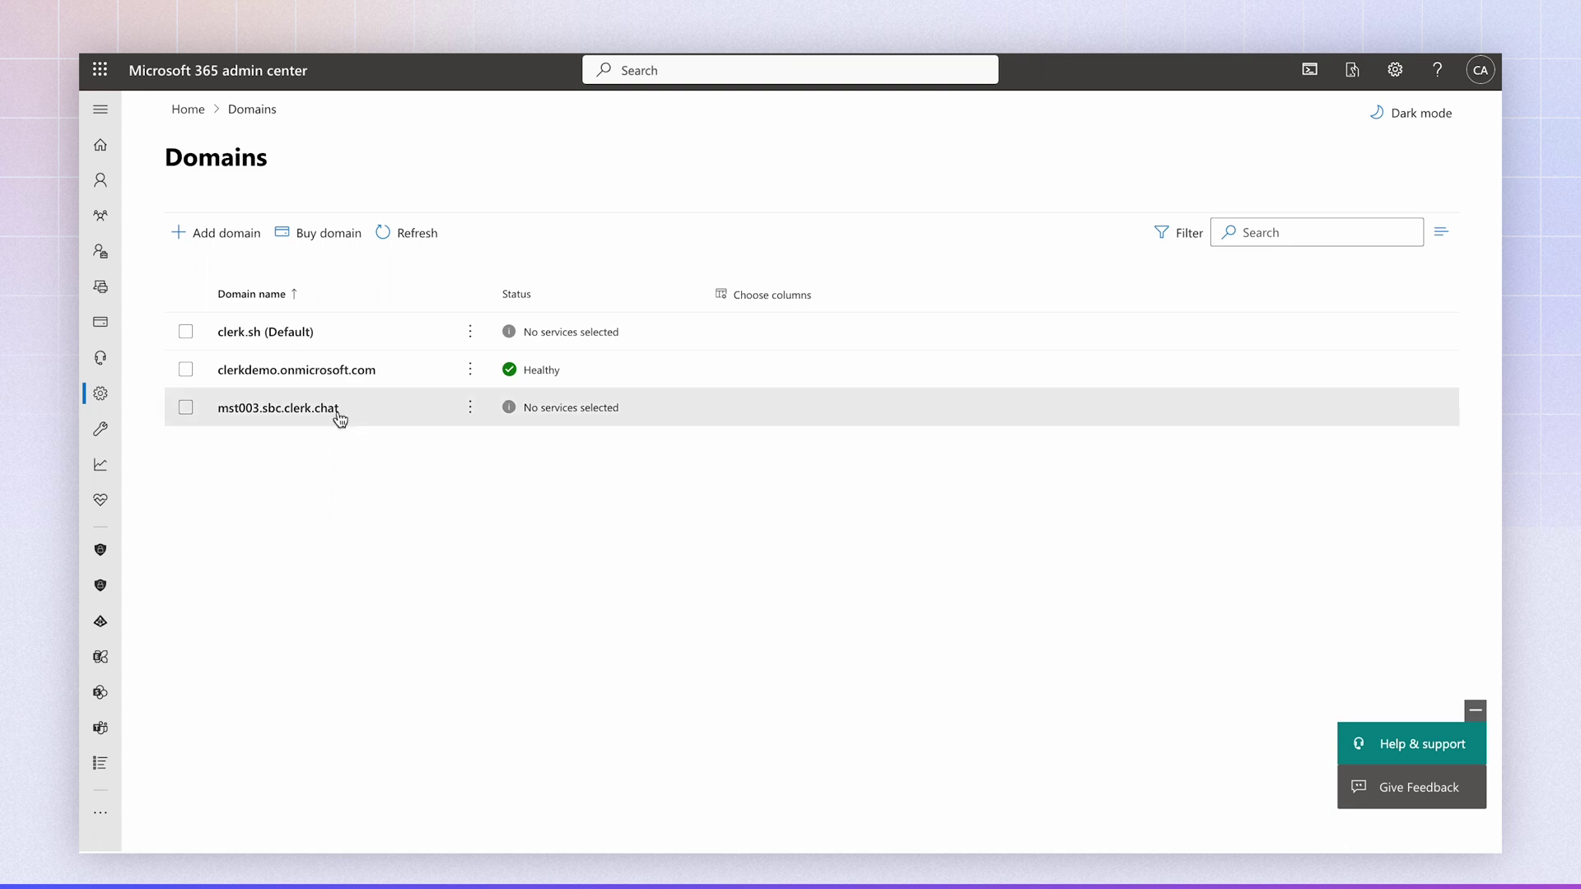
pyautogui.moveTo(99, 252)
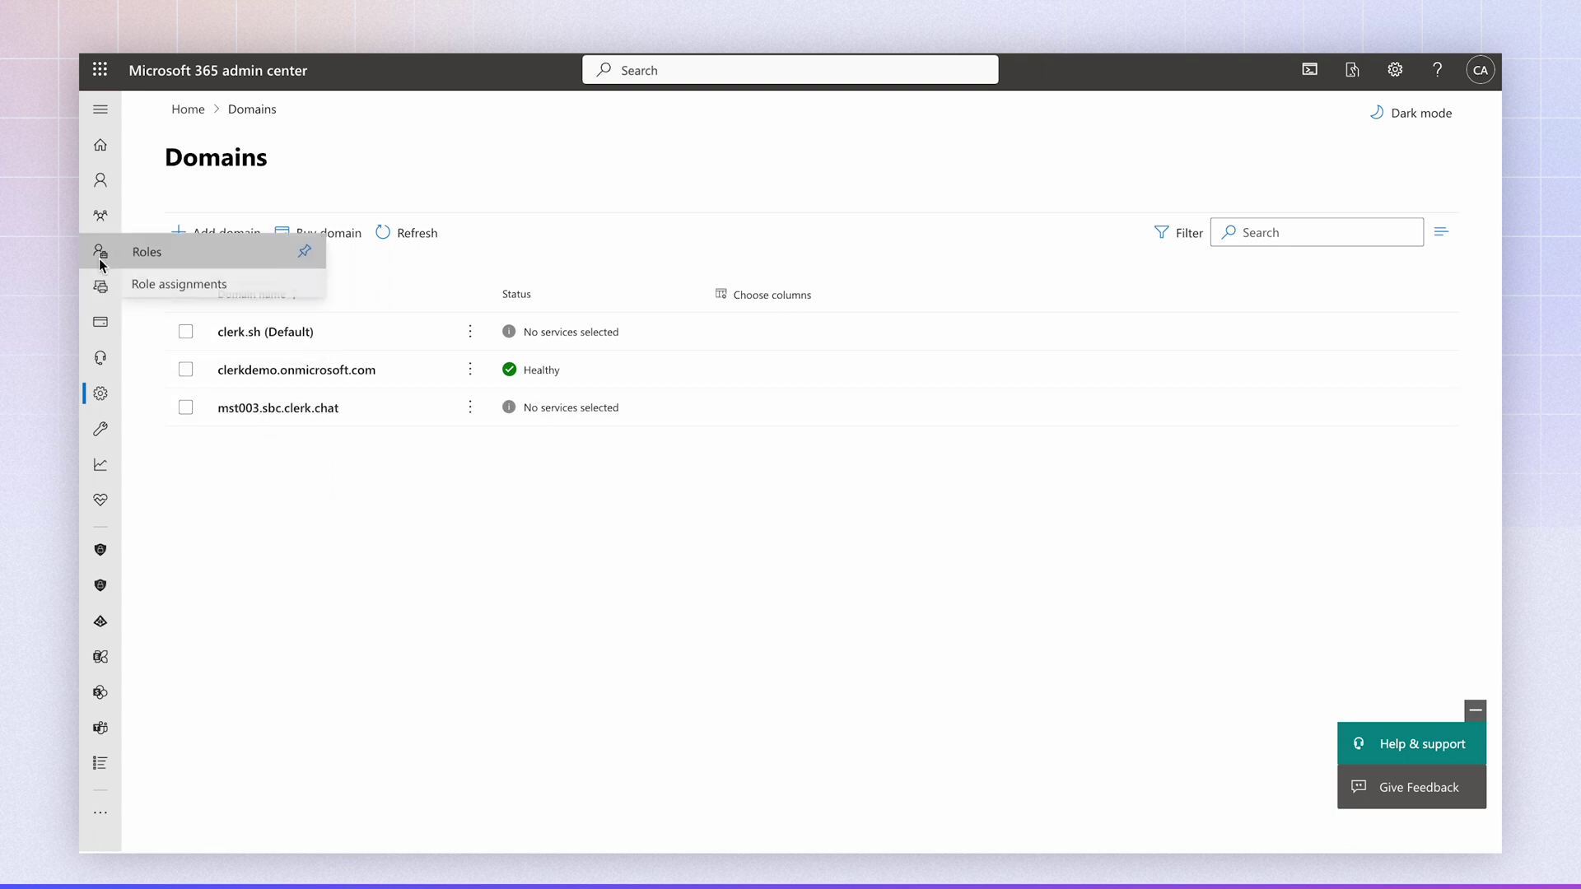
pyautogui.moveTo(100, 182)
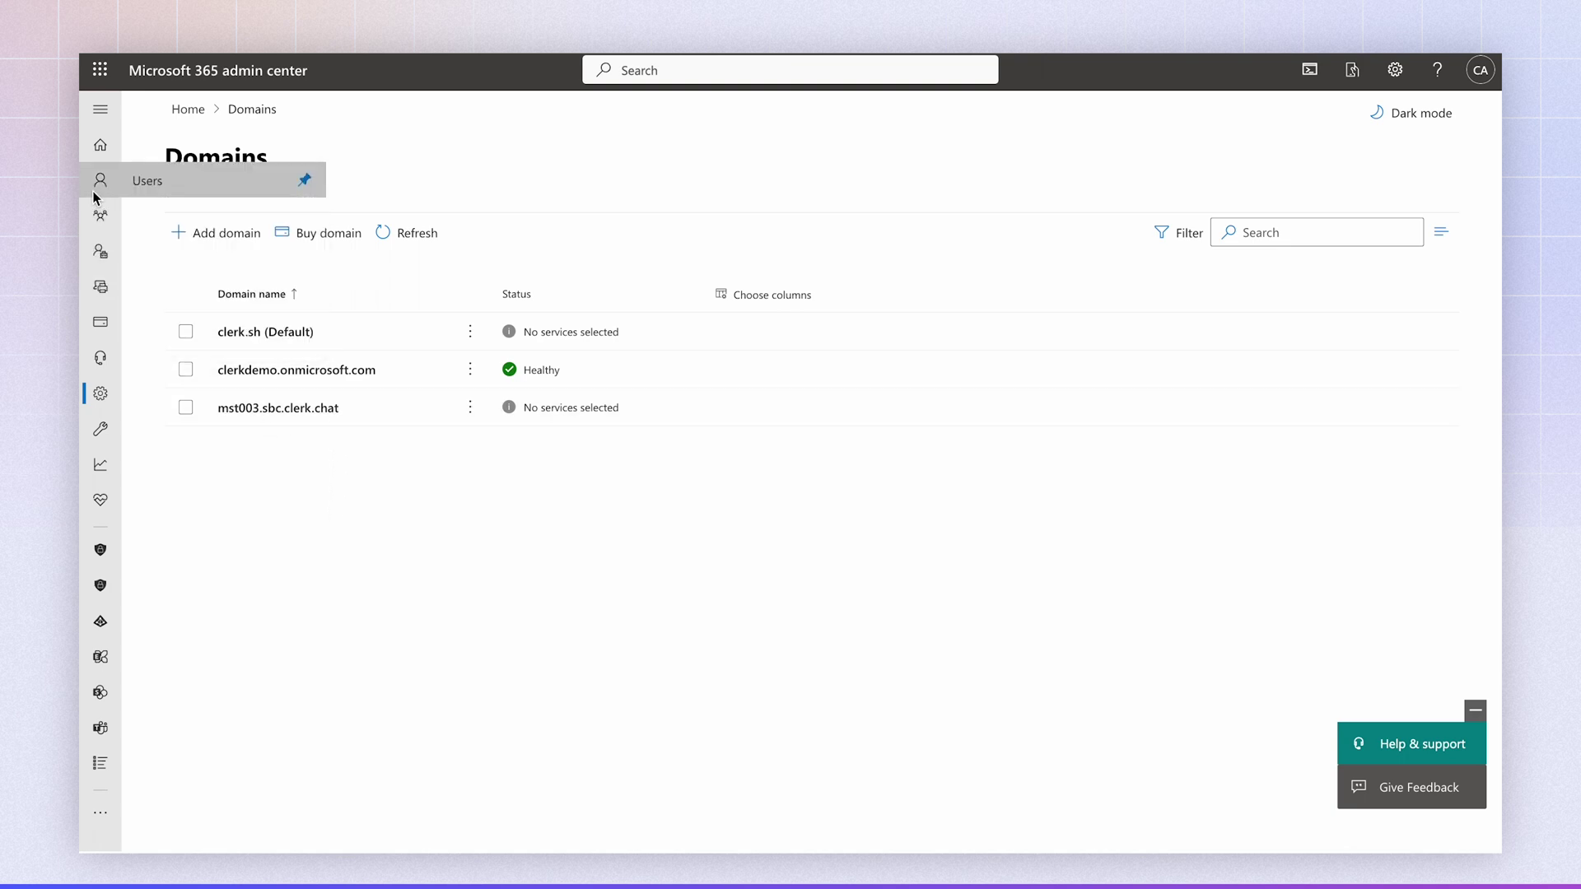
pyautogui.click(172, 216)
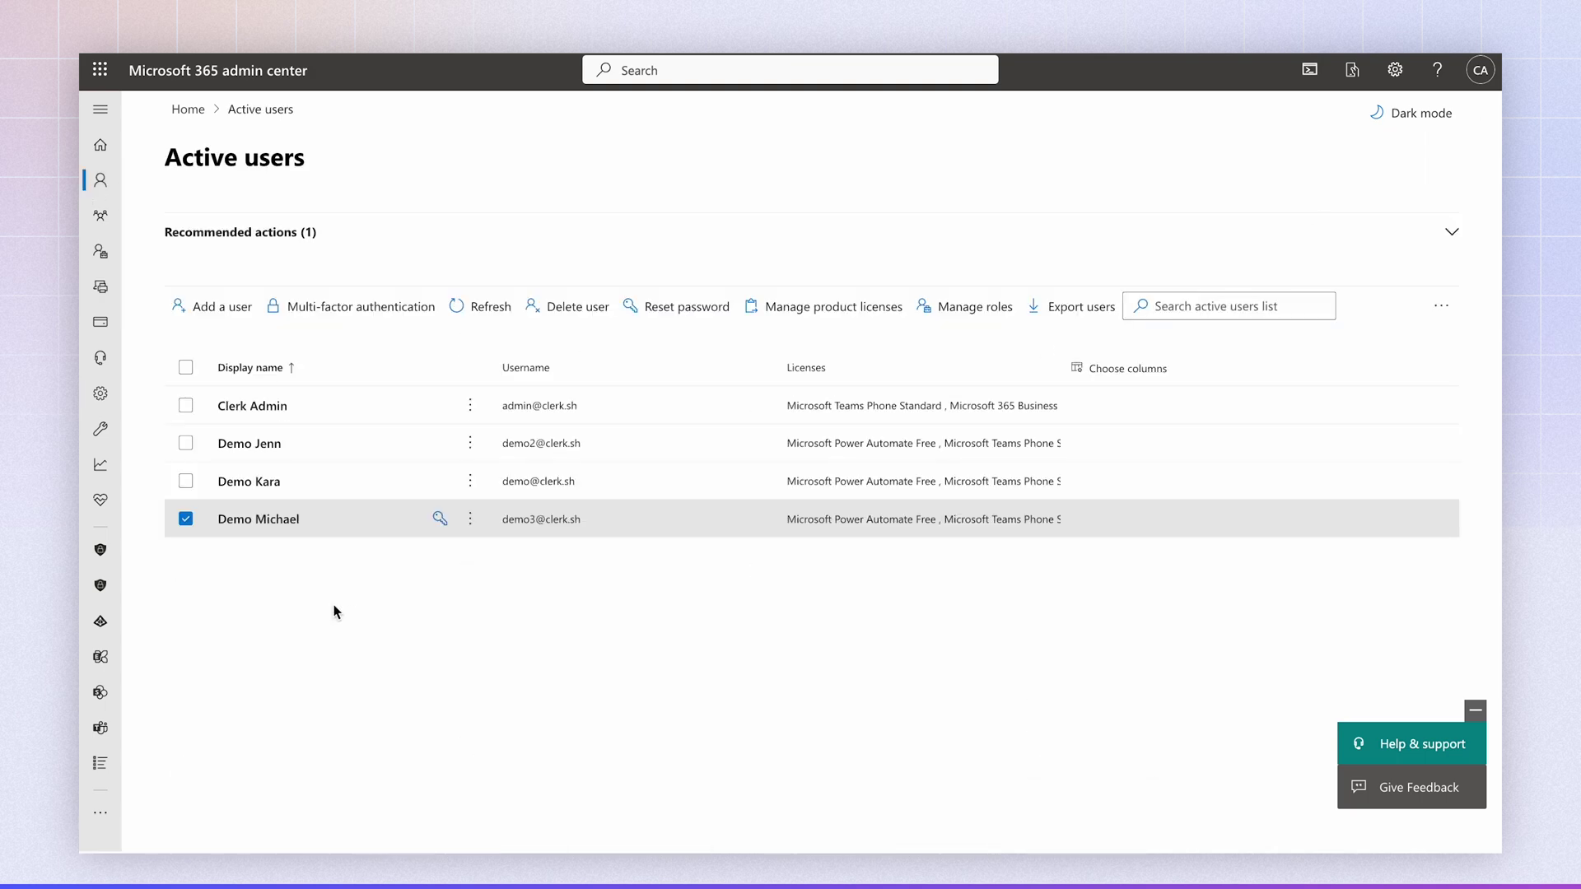
pyautogui.click(269, 525)
pyautogui.click(1093, 387)
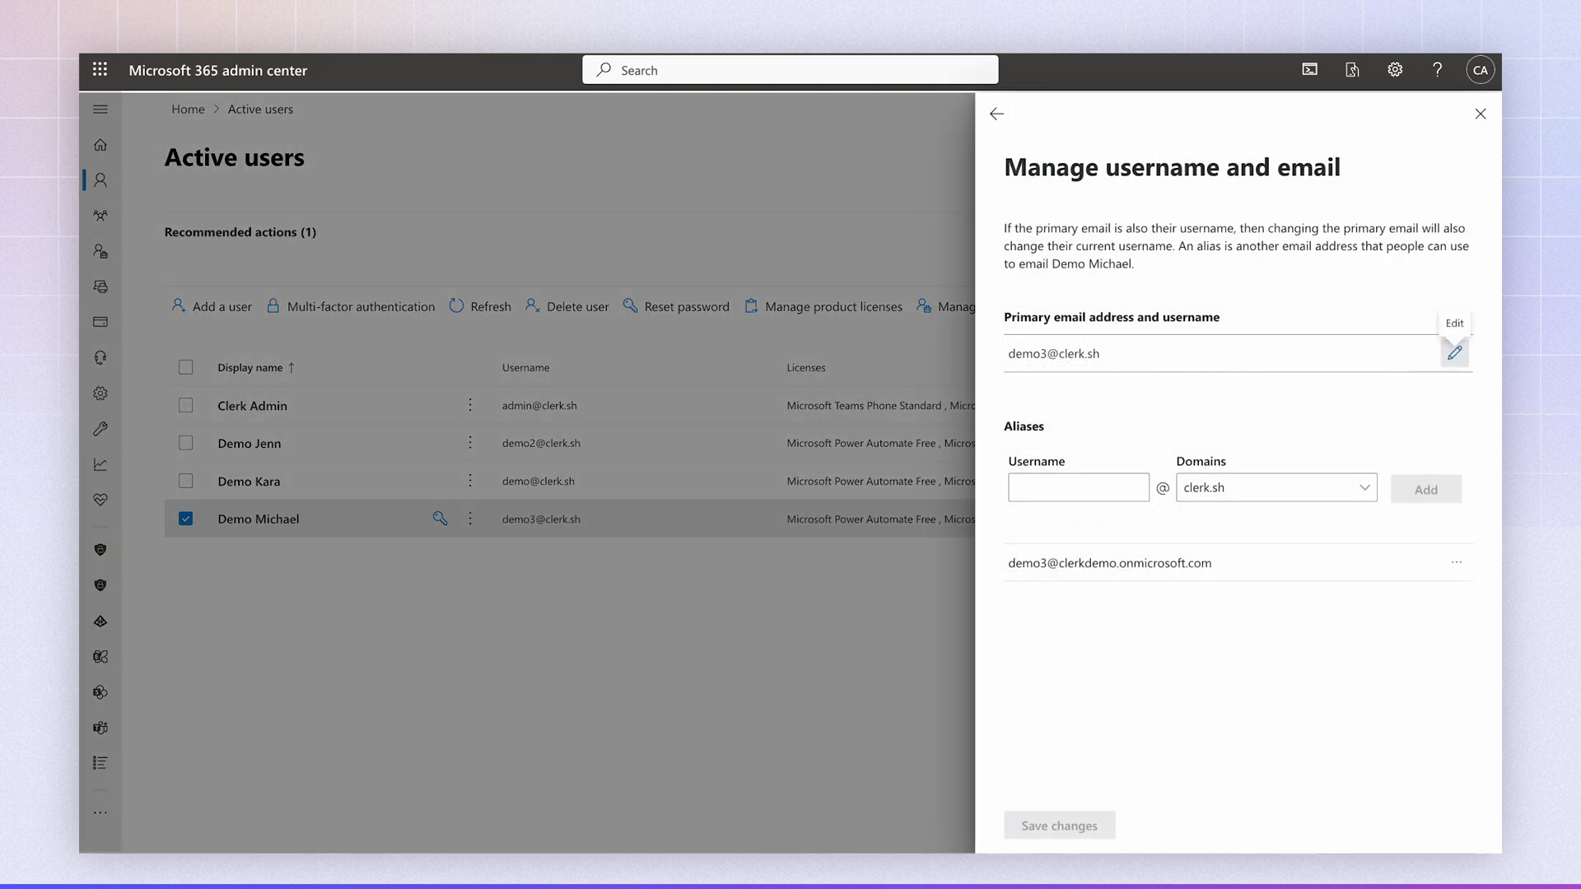
# - Change the primary address domain to mst003.sbc.clerk.chat and save the change
pyautogui.click(1455, 352)
pyautogui.click(1298, 388)
pyautogui.click(1245, 475)
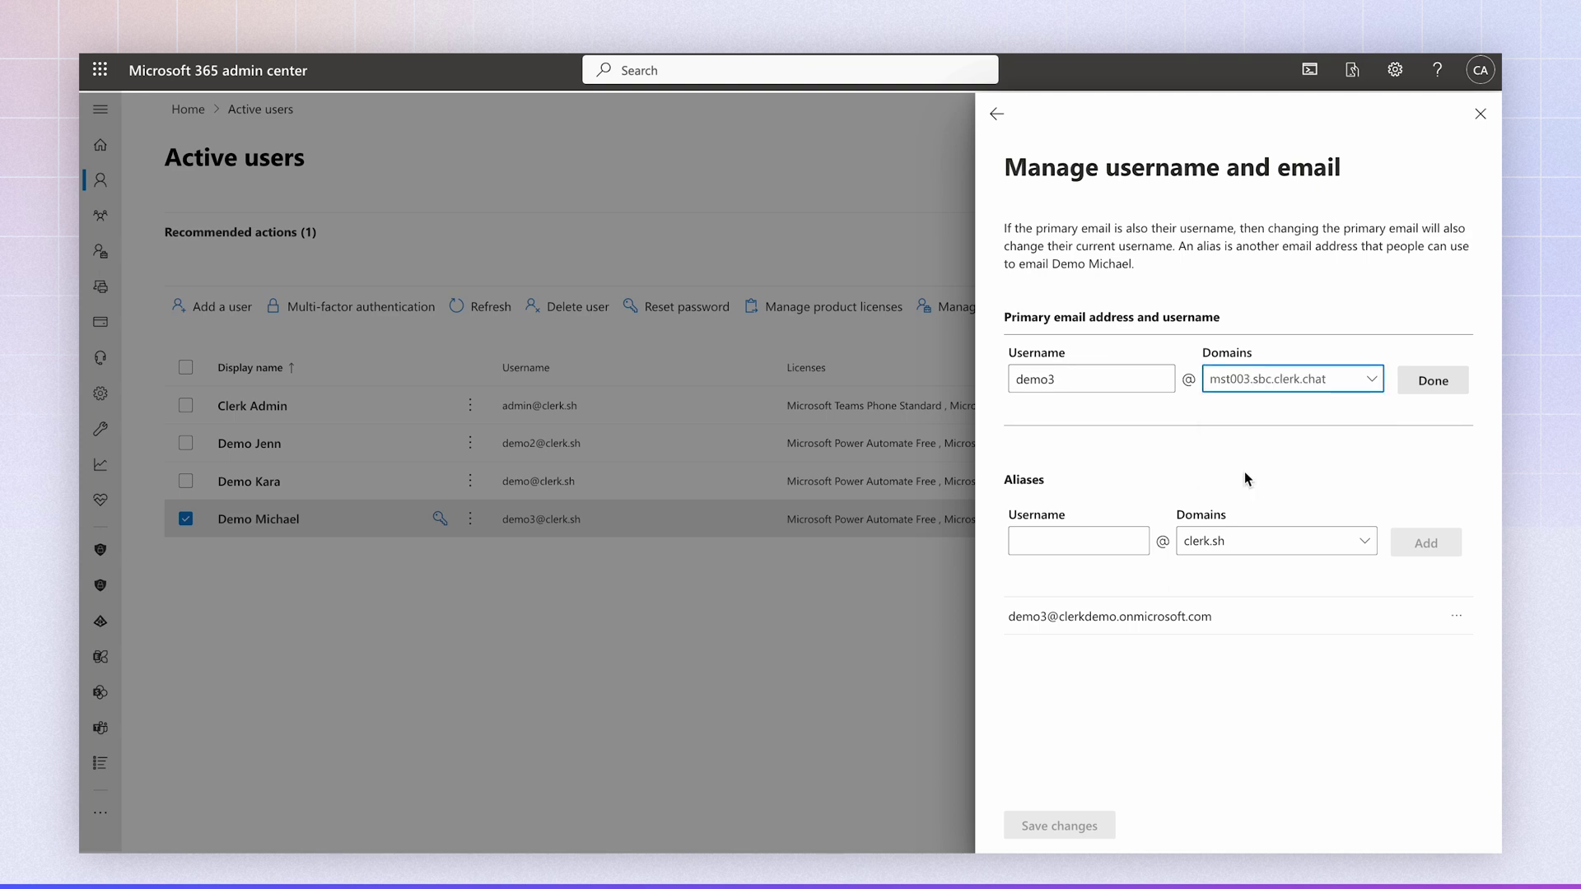
pyautogui.click(1411, 375)
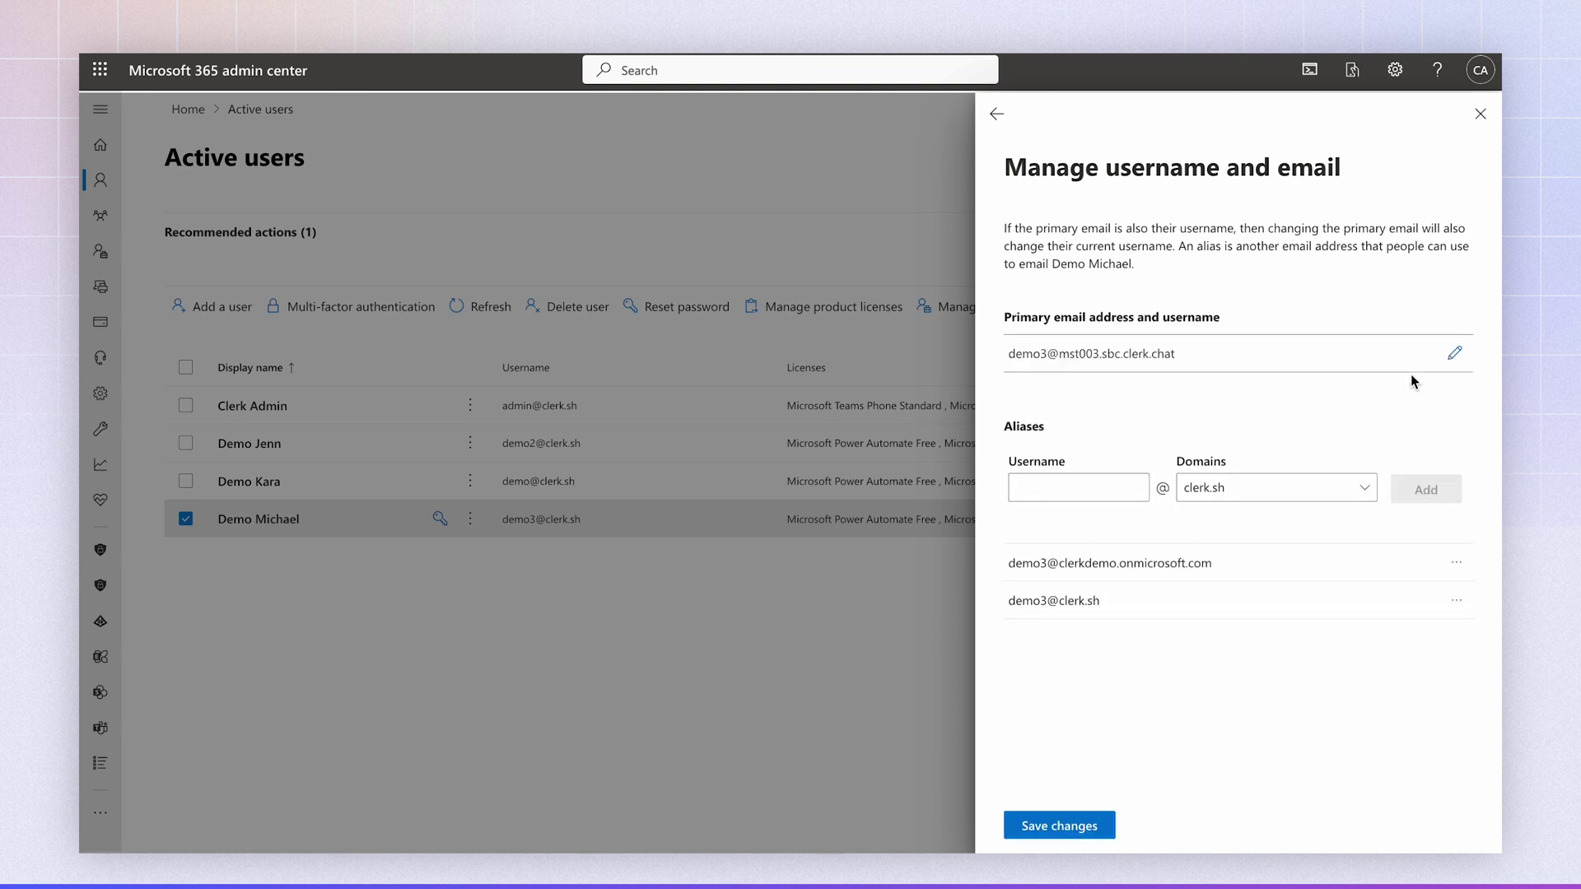
pyautogui.click(1059, 824)
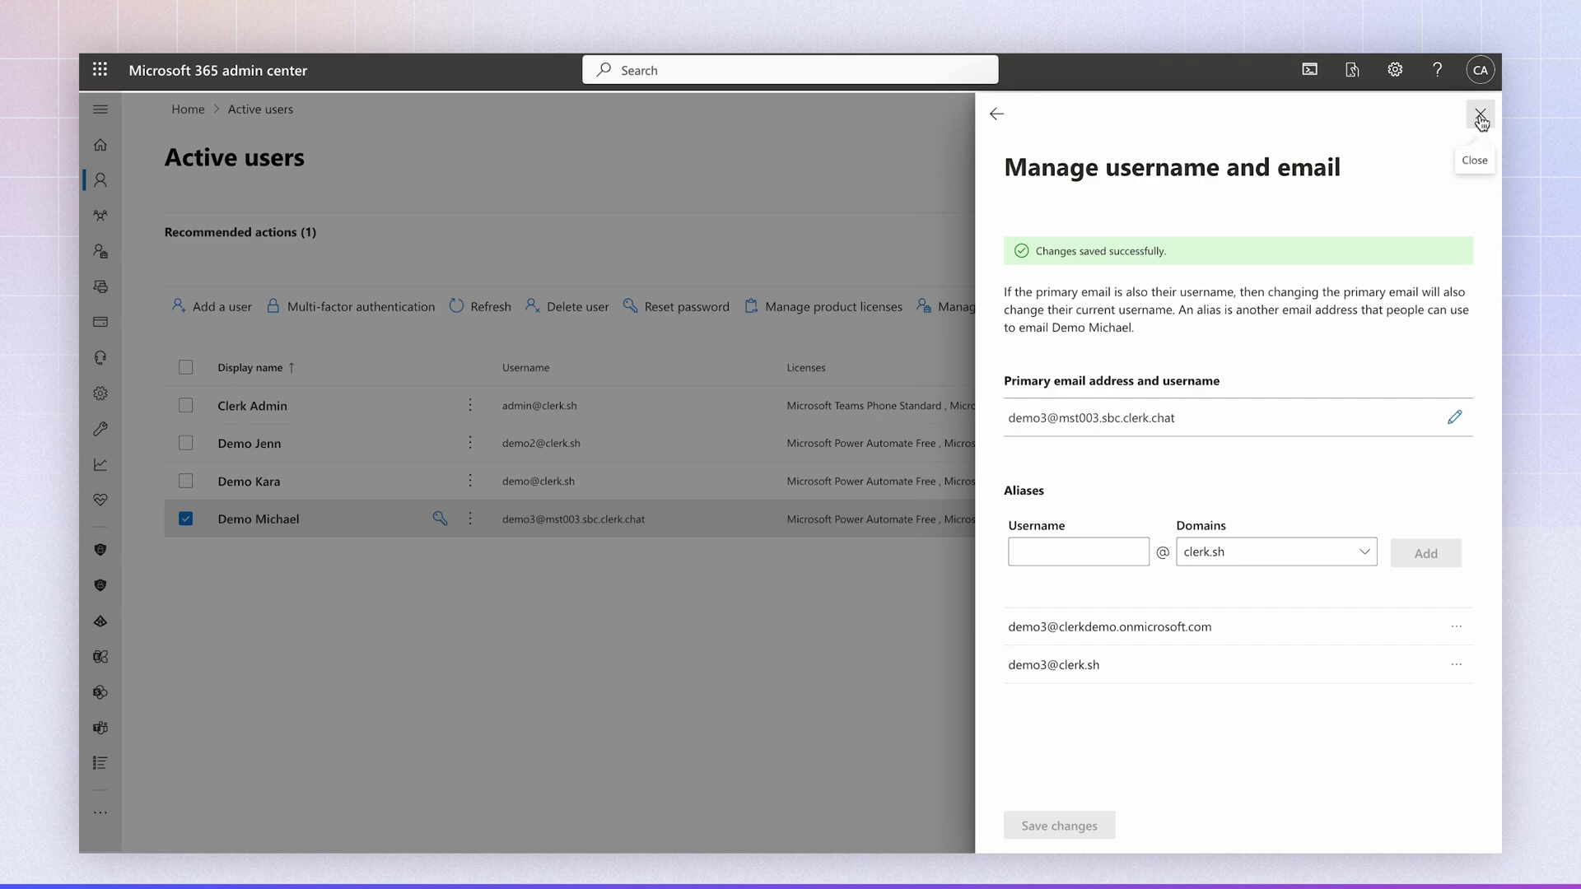
pyautogui.click(1479, 117)
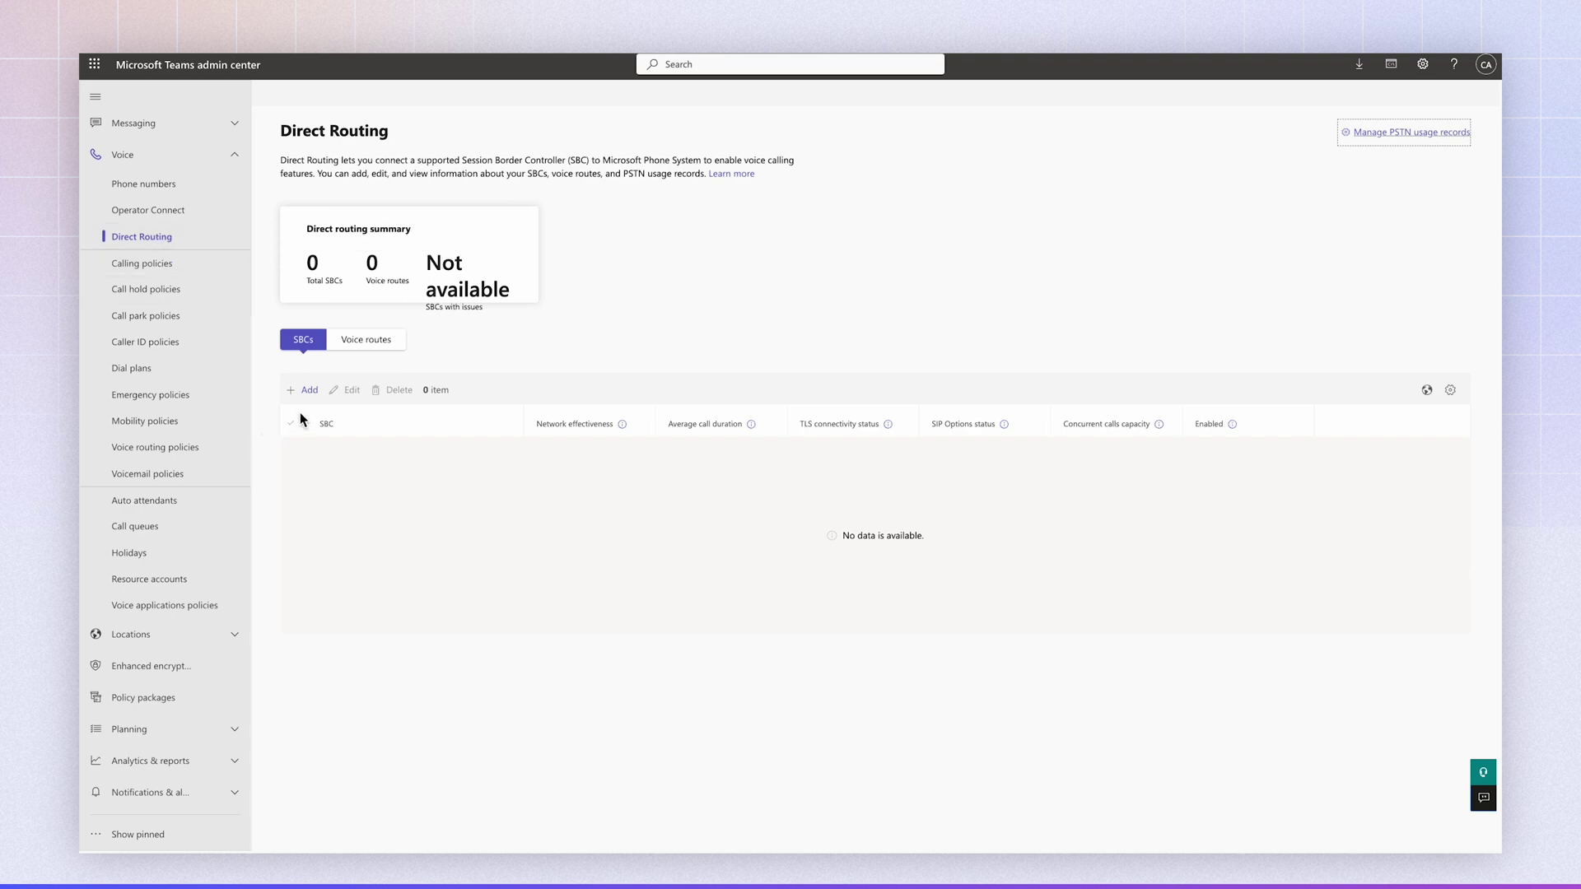
# - Add SBC mst003.sbc.clerk.chat with description Clerk, SIP port 5061, enabled, and save it
pyautogui.click(308, 391)
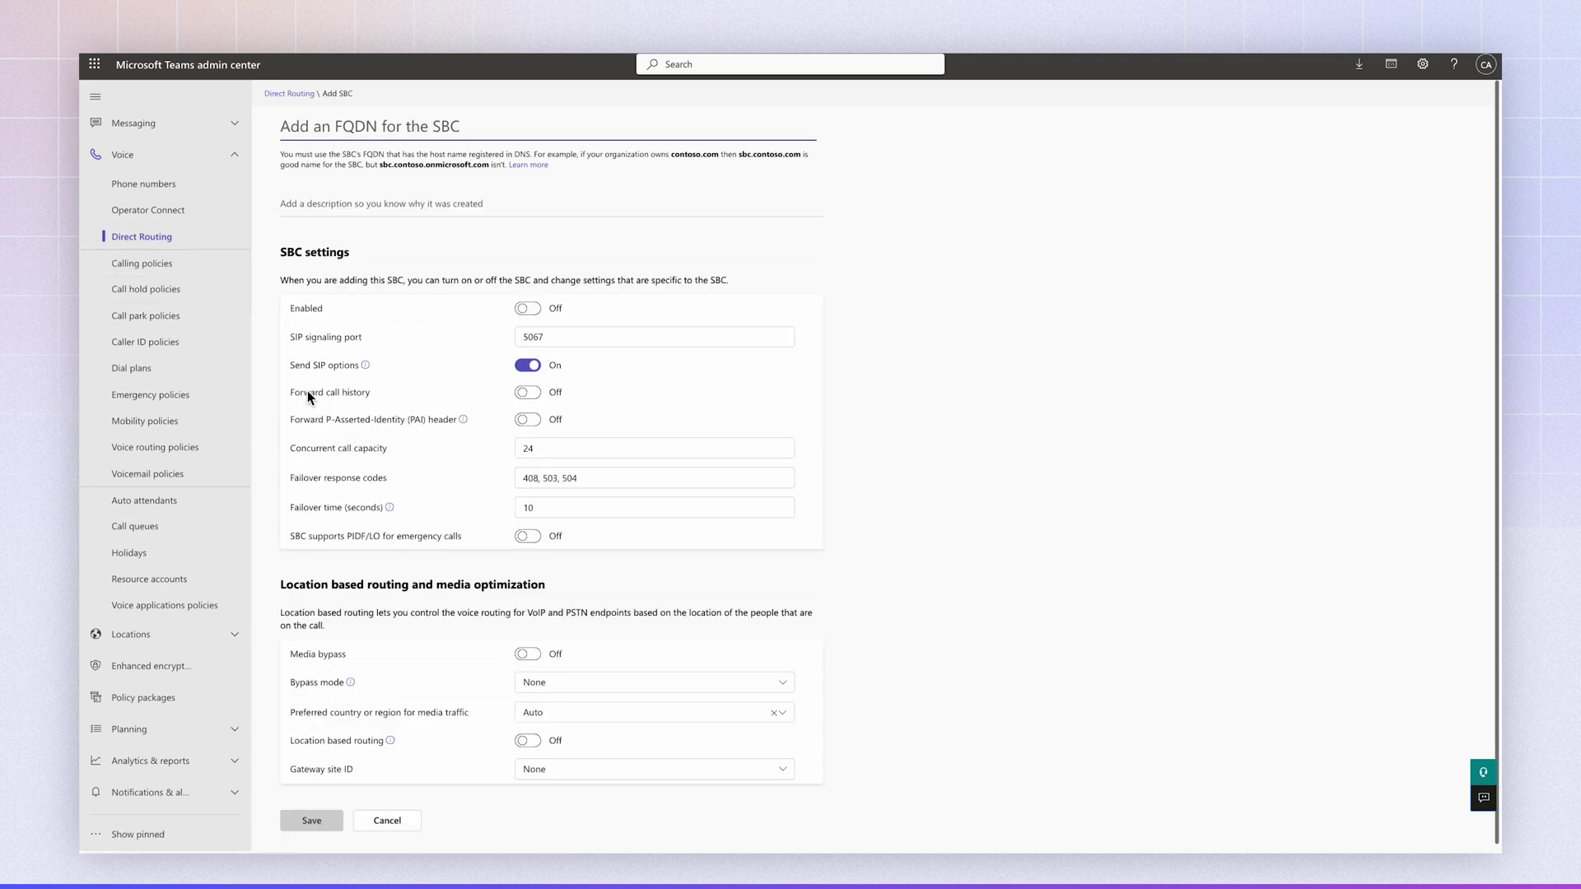
pyautogui.click(359, 121)
pyautogui.write('ms')
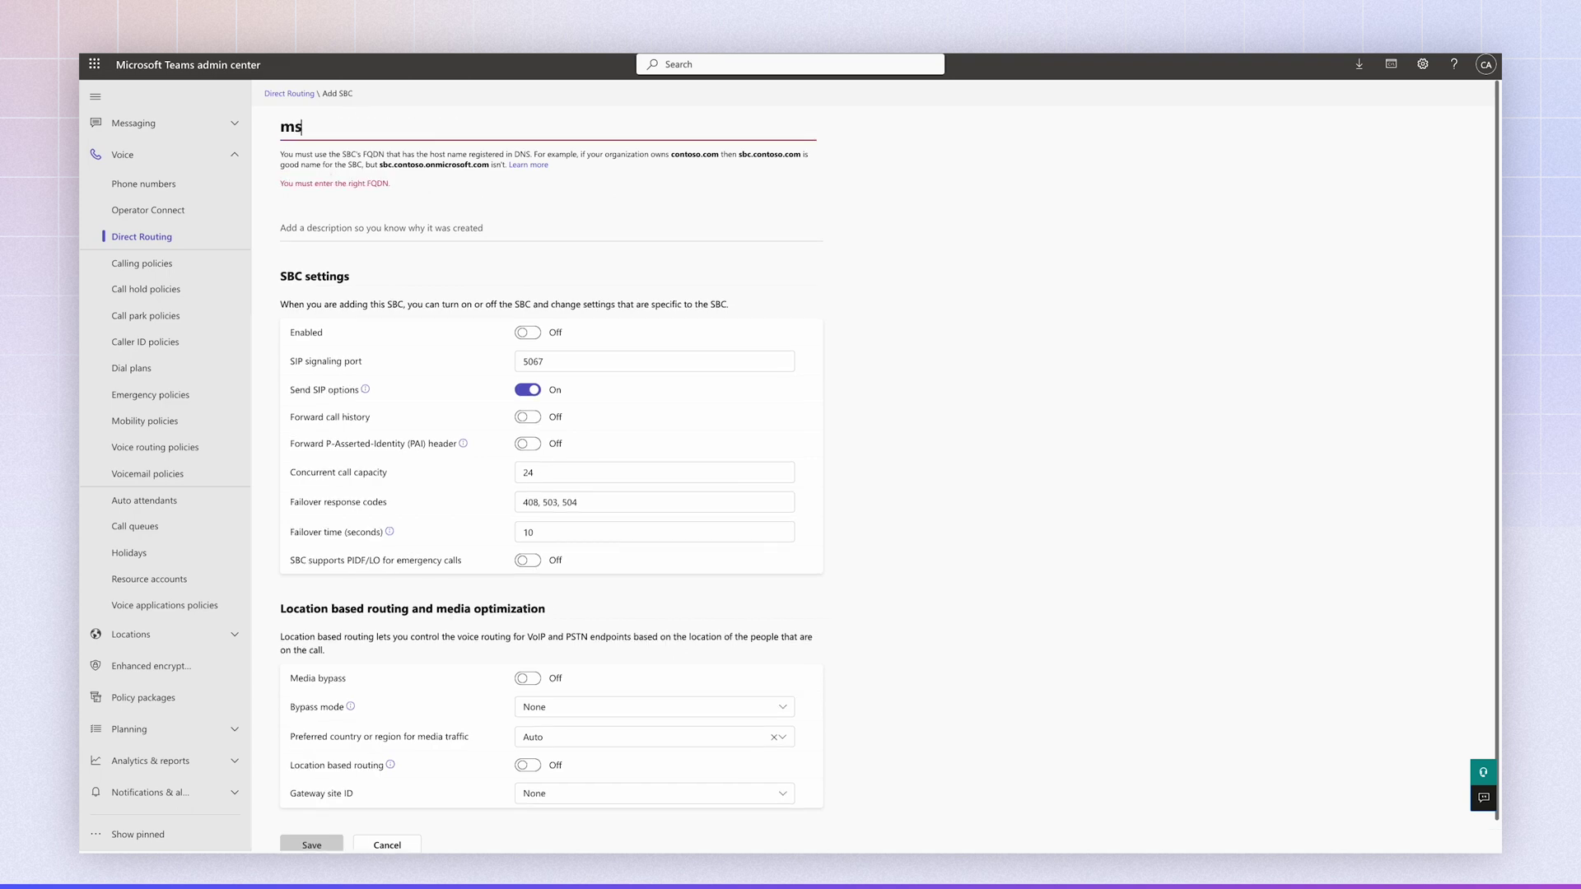
pyautogui.write('t003.sbc.')
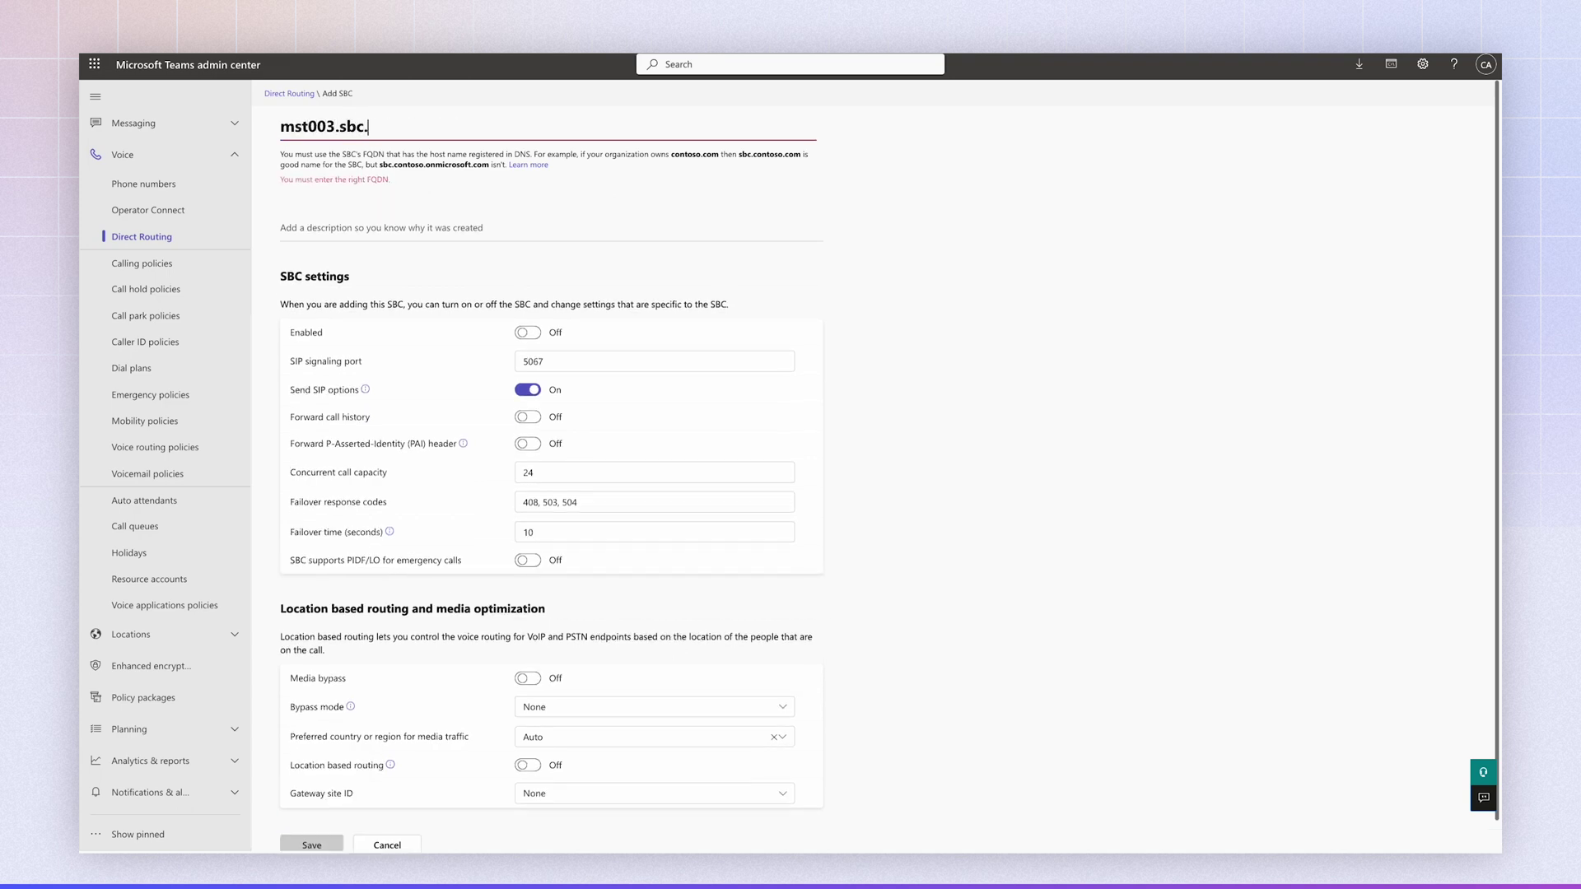
pyautogui.write('clerk.chat')
pyautogui.click(354, 204)
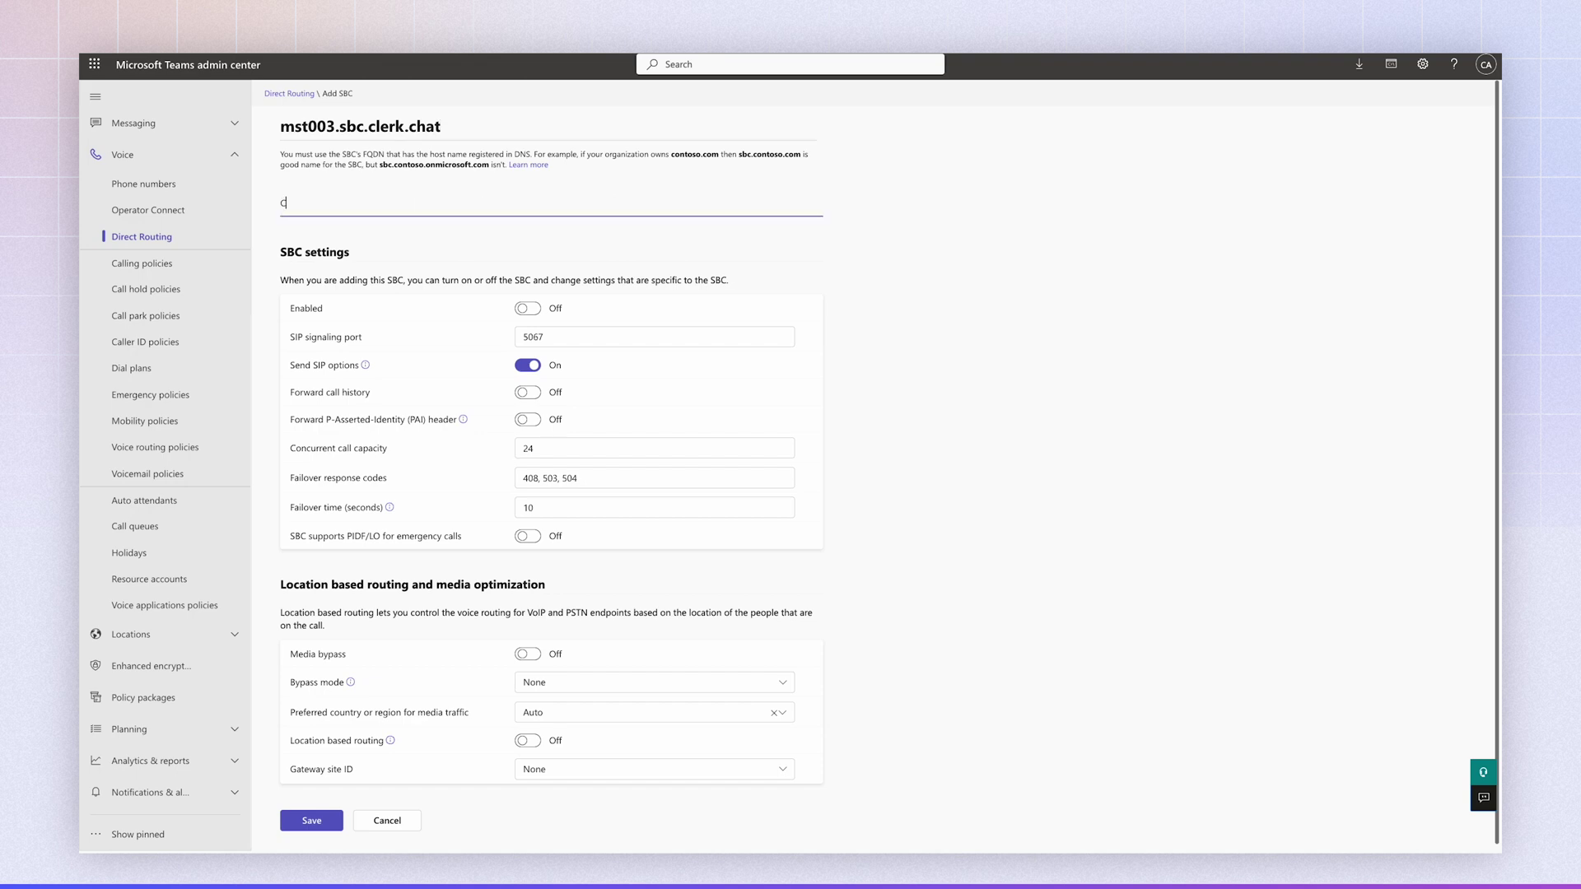
pyautogui.write('Clerk')
pyautogui.click(597, 338)
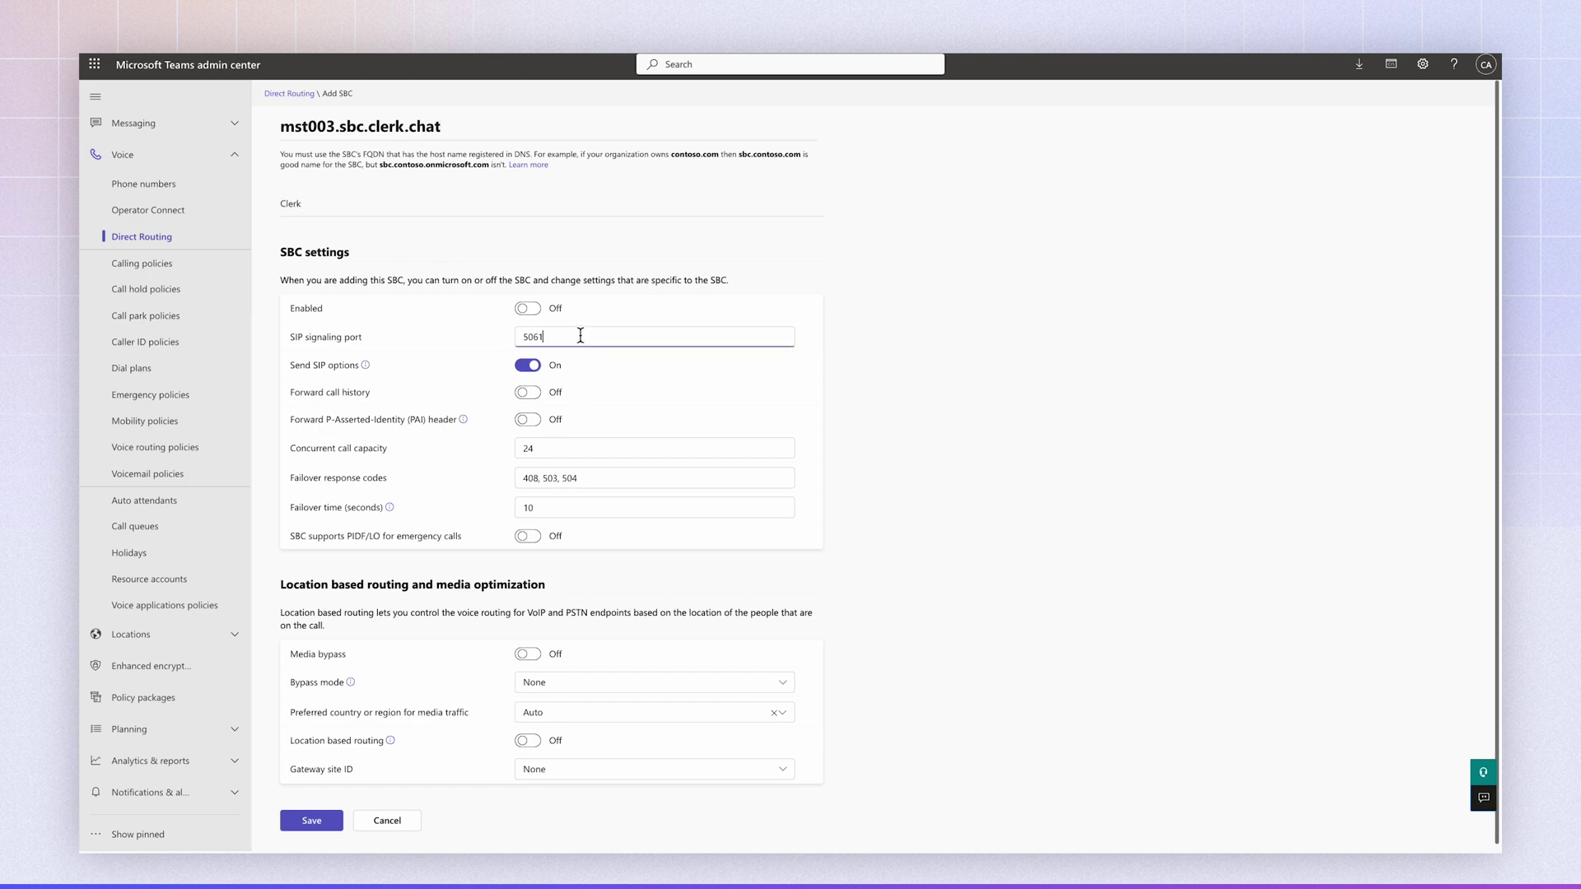
pyautogui.scroll(-1, 524, 287)
pyautogui.click(527, 303)
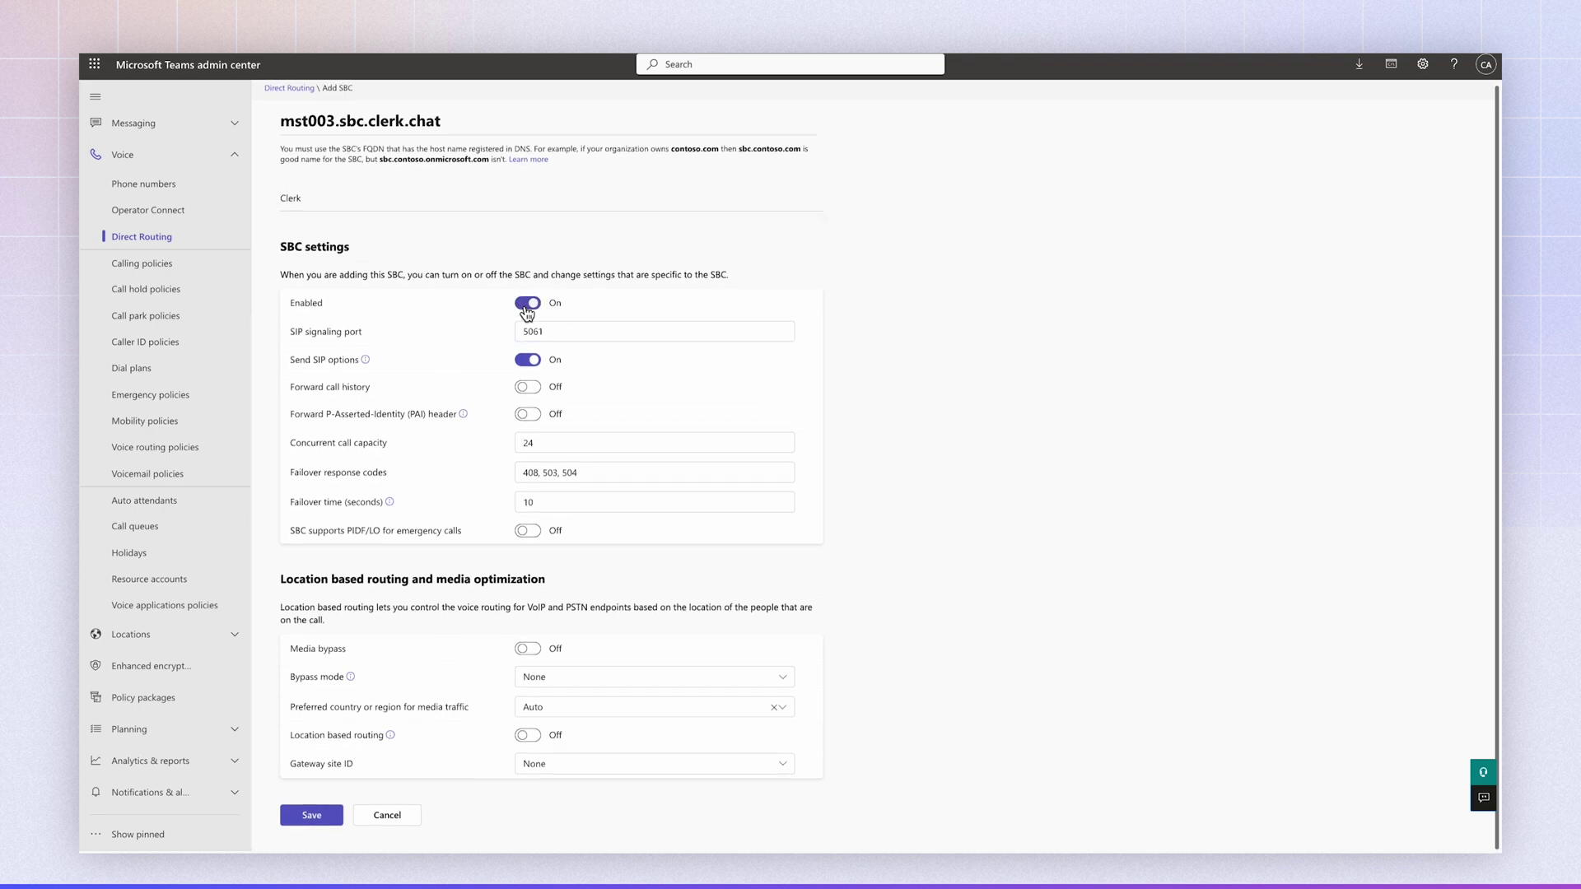
pyautogui.scroll(1, 527, 306)
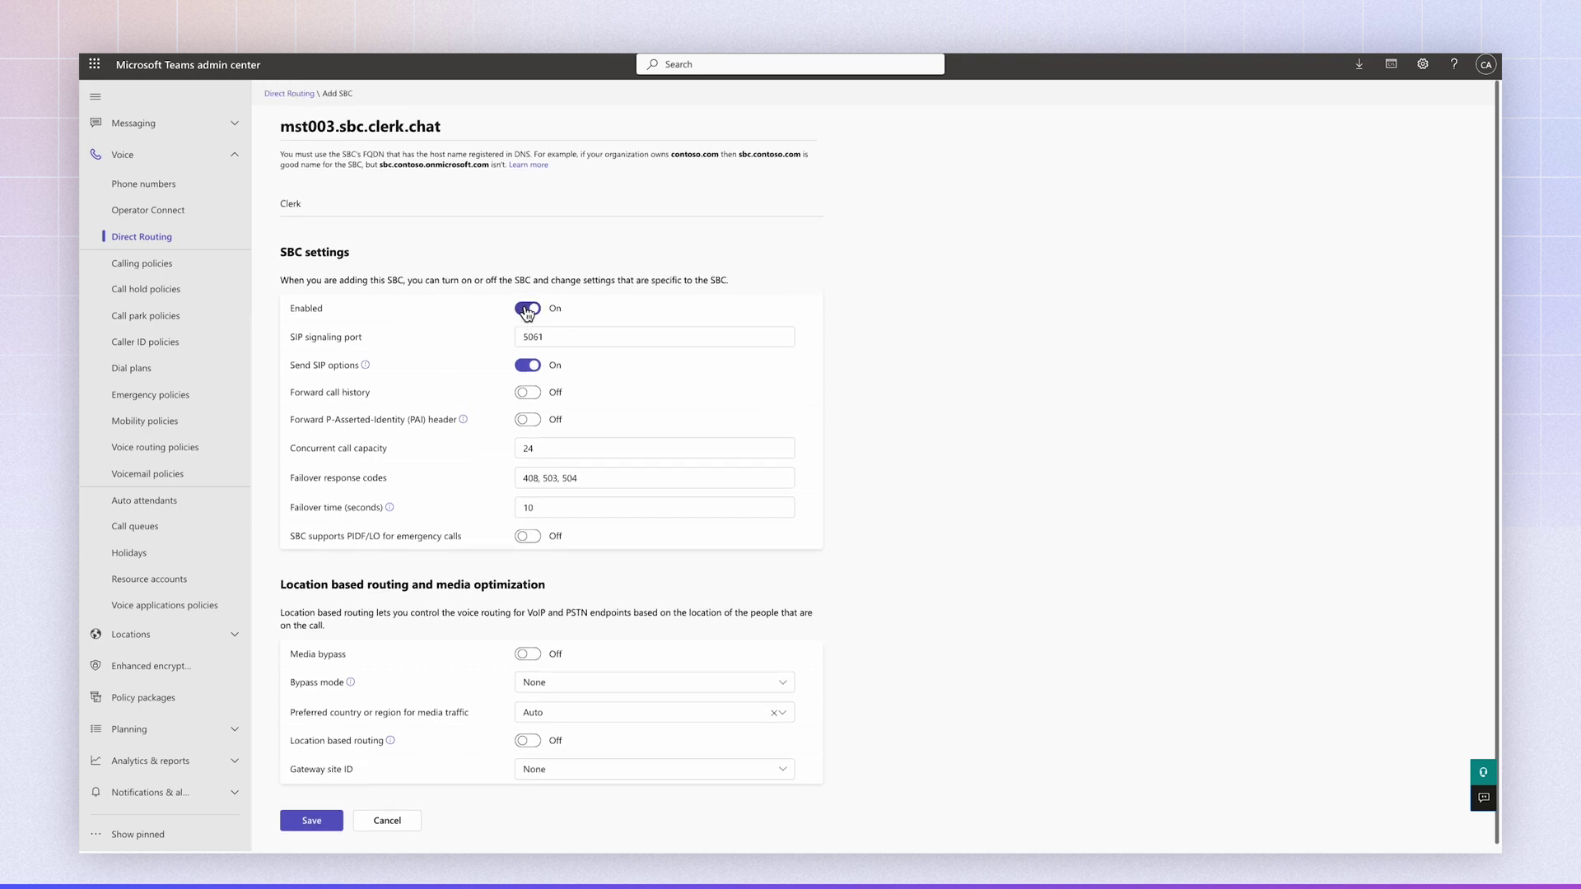
pyautogui.click(315, 820)
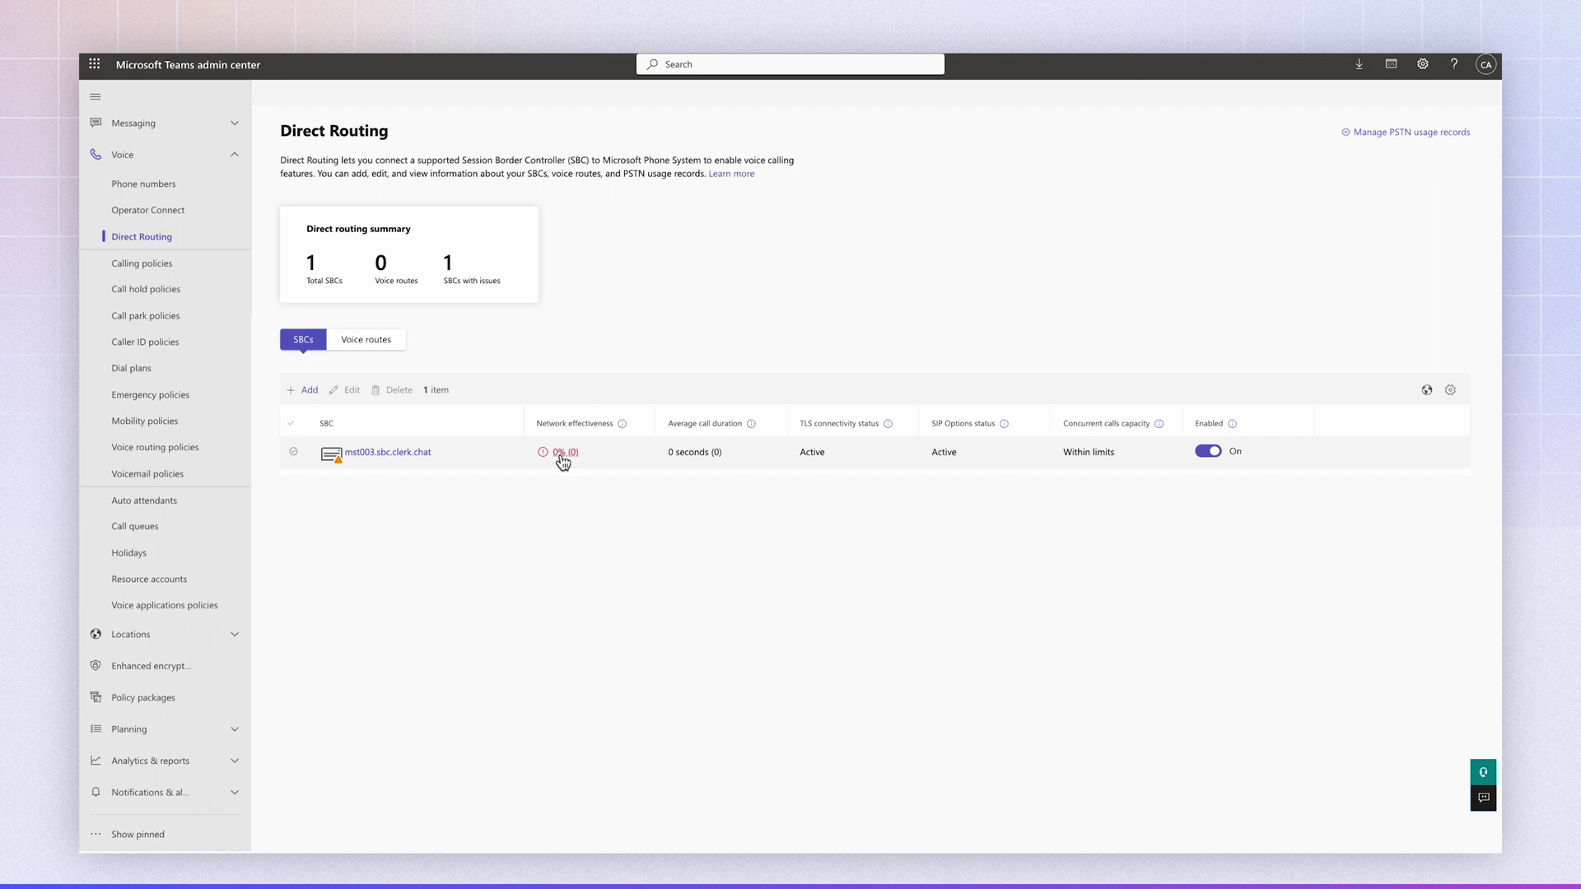
# - Switch to the Voice routes tab of the Direct Routing page
pyautogui.click(374, 346)
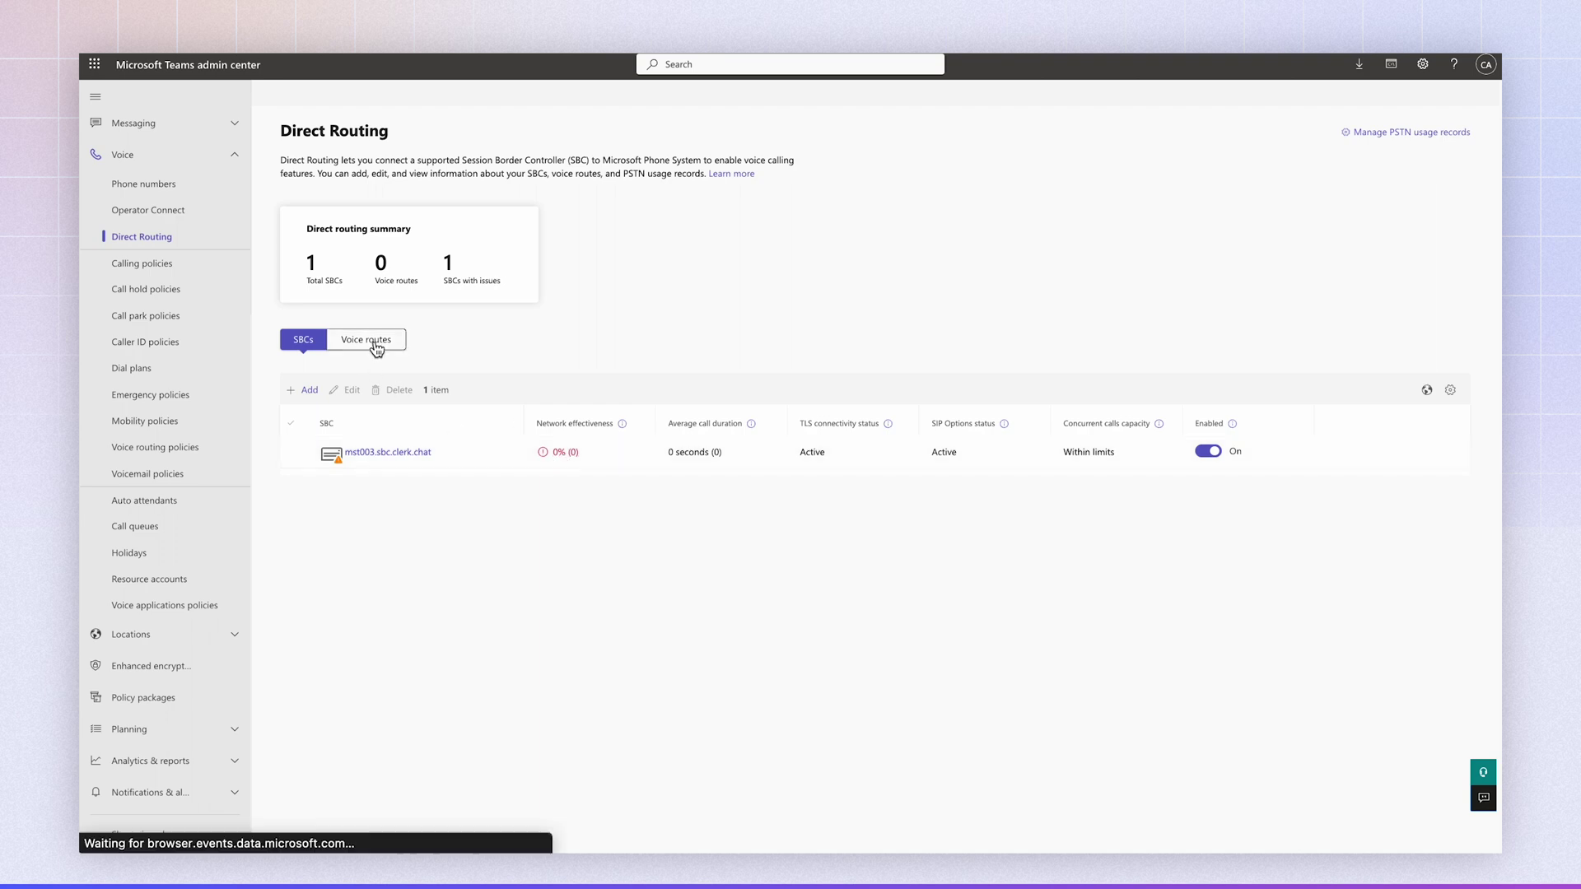
# - Save a voice route Clerk with SBC mst003.sbc.clerk.chat and PSTN usage record Clerk
pyautogui.click(298, 391)
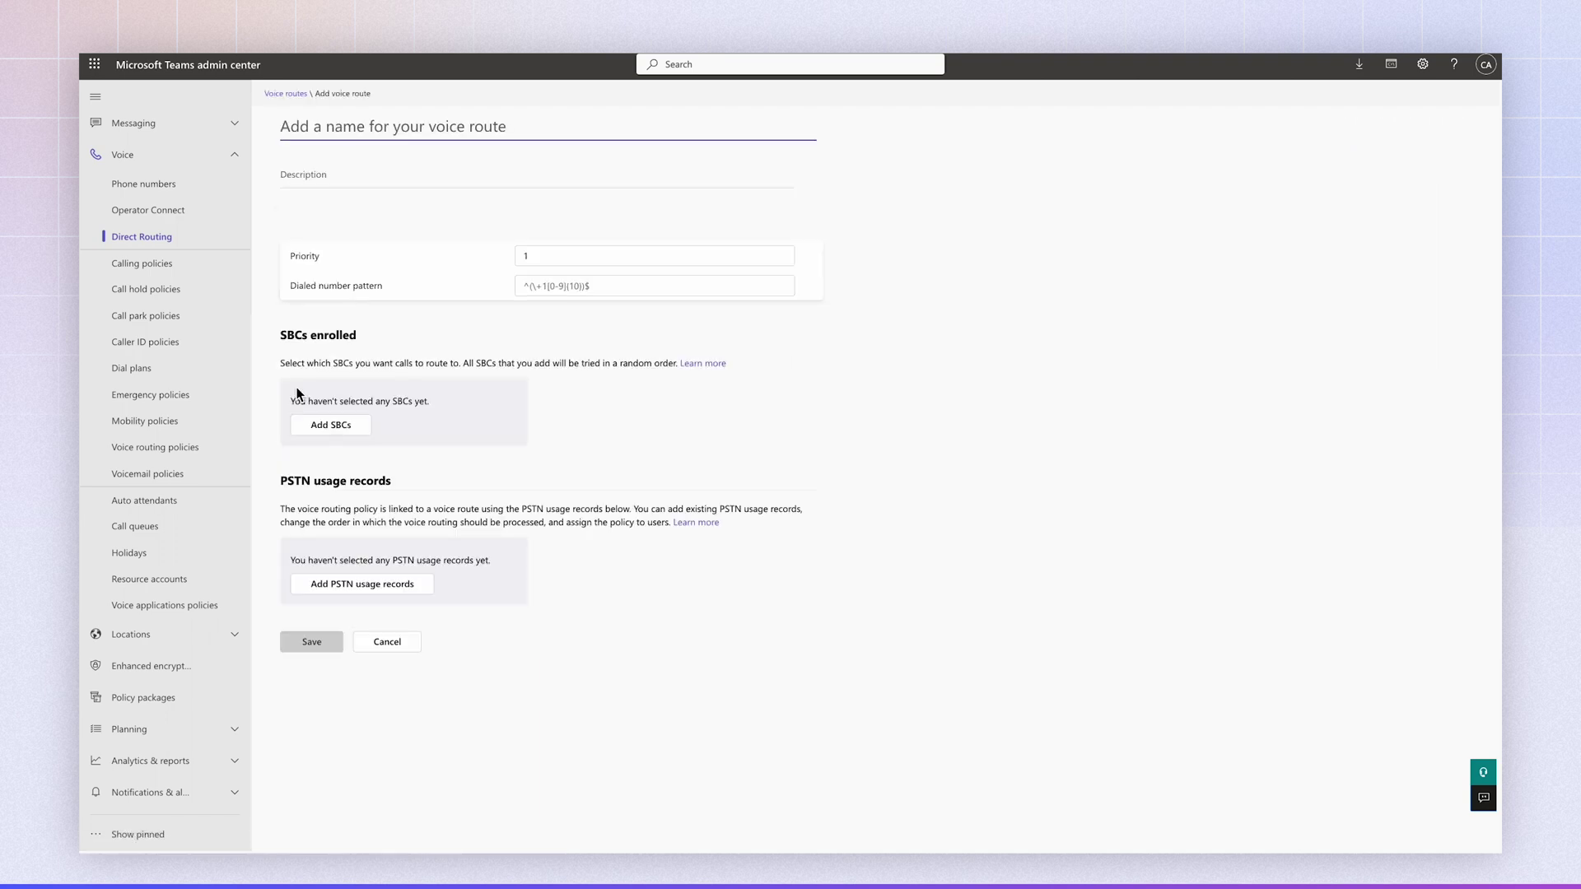
pyautogui.write('Clerk')
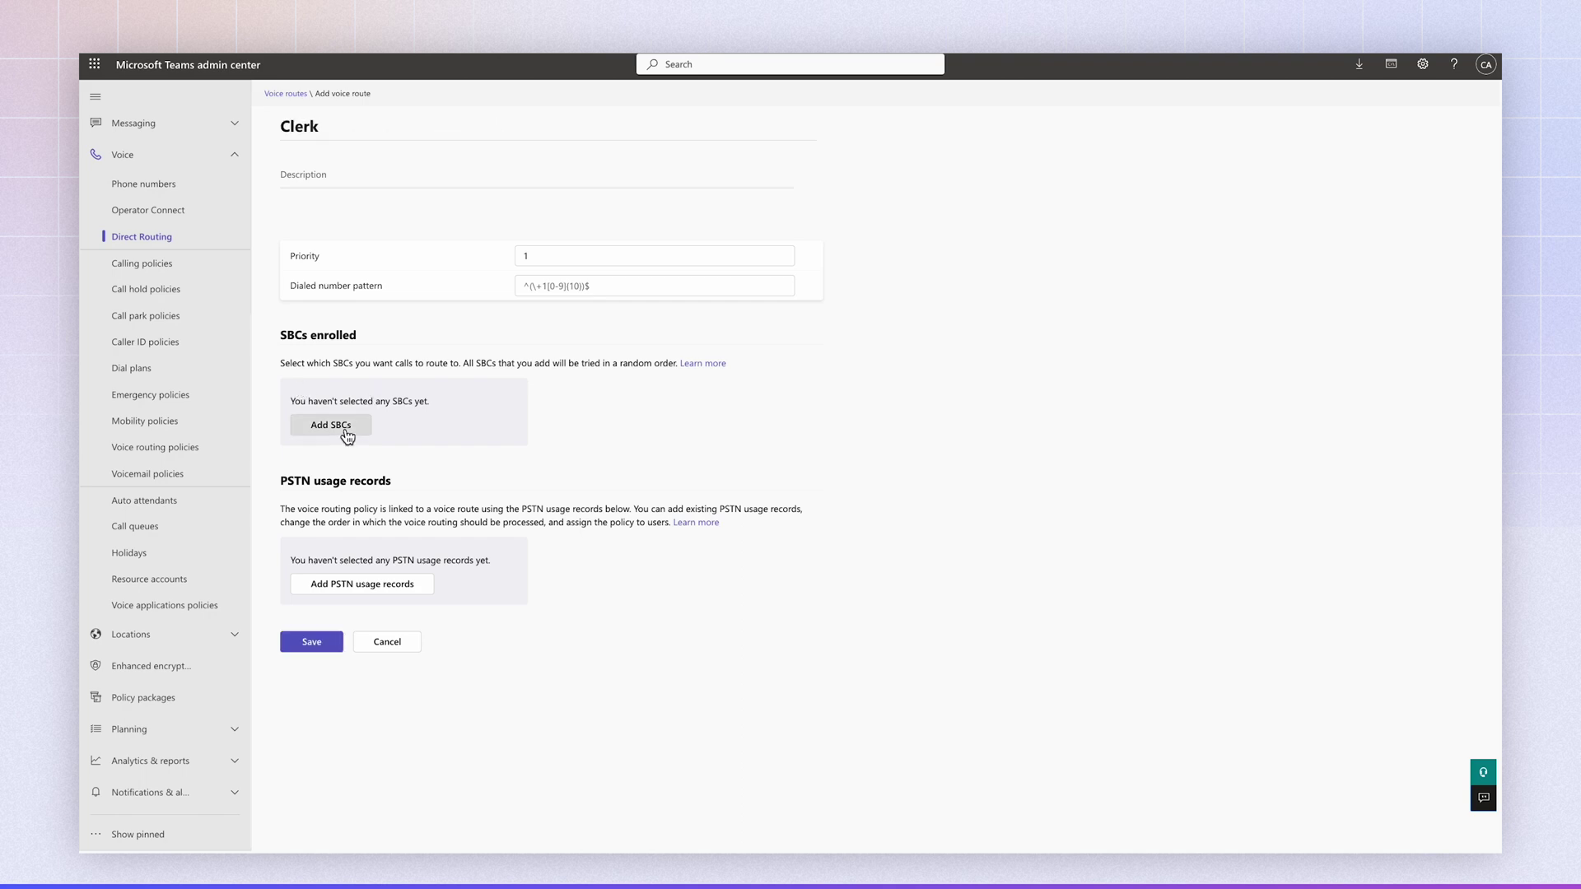
pyautogui.click(337, 428)
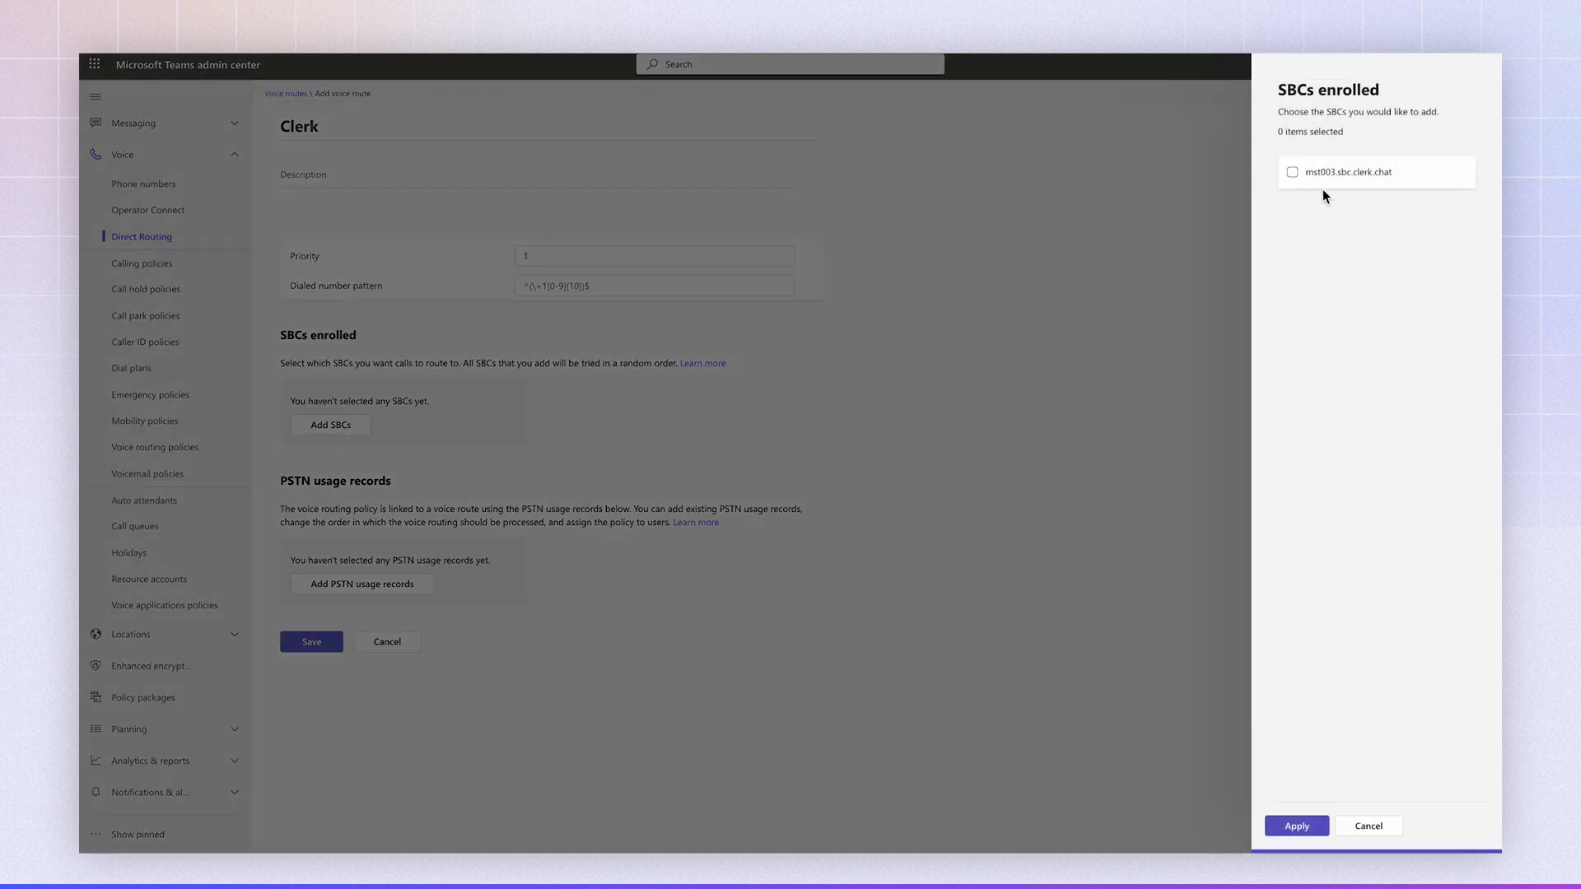
pyautogui.click(1292, 172)
pyautogui.click(1284, 826)
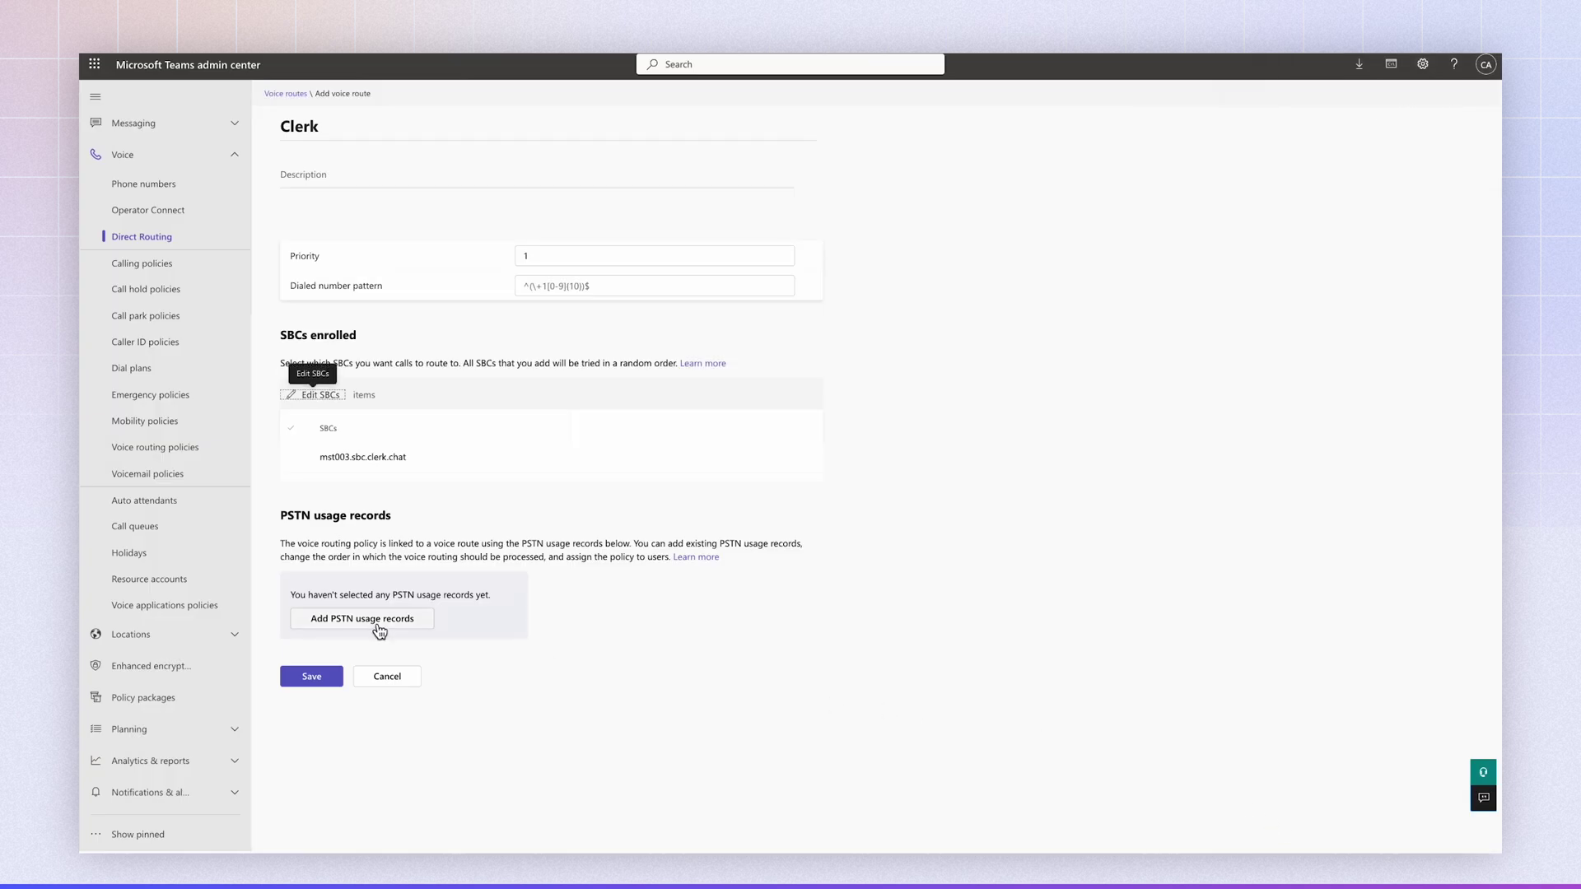
pyautogui.click(378, 625)
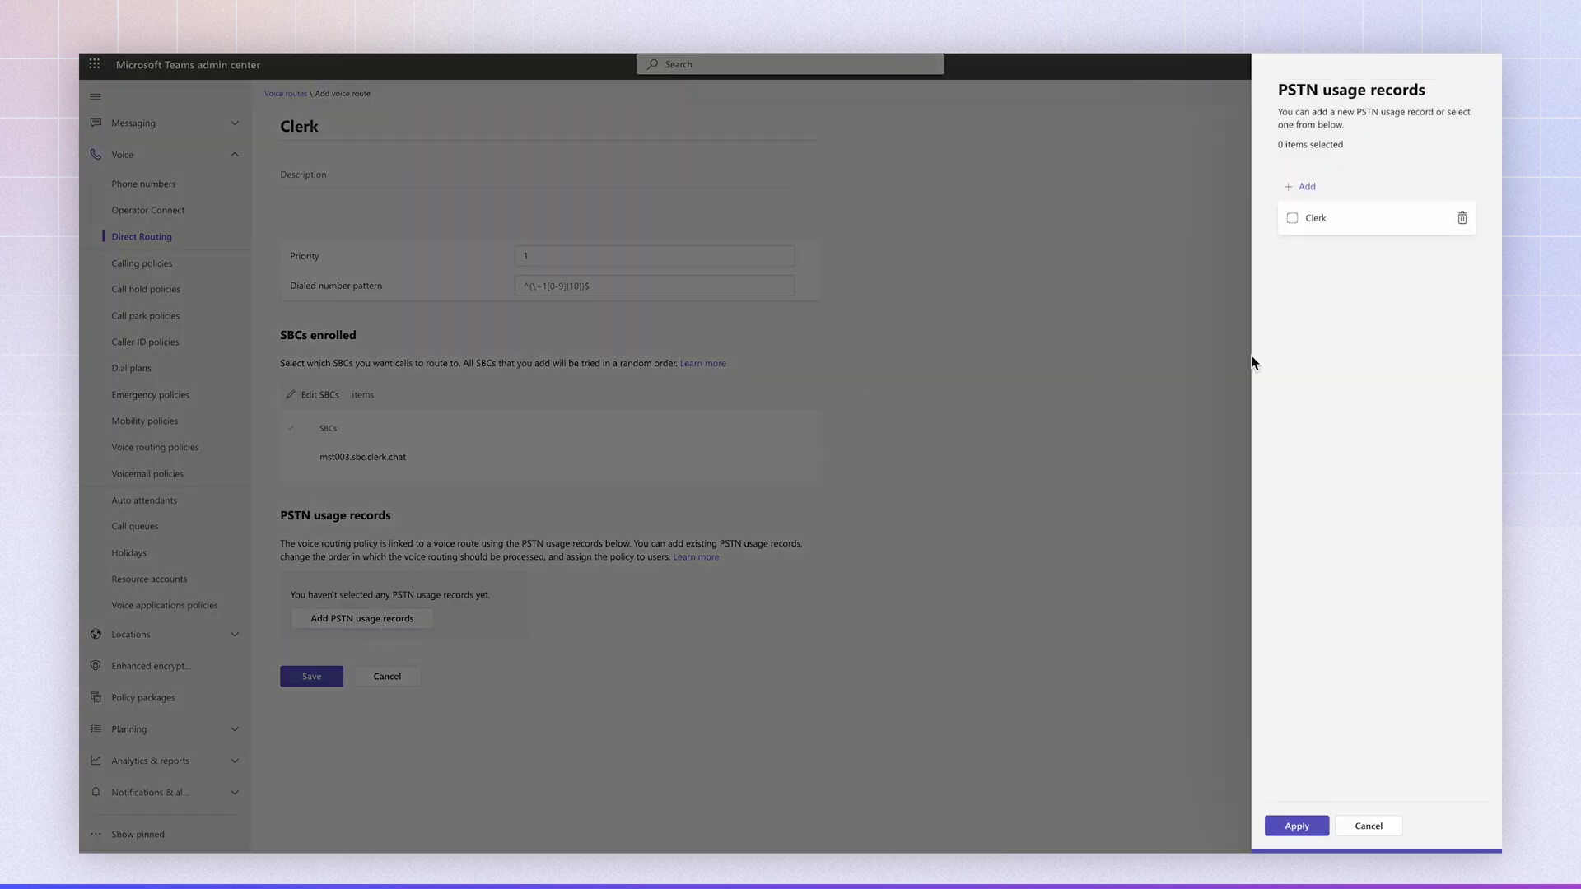
pyautogui.click(1292, 219)
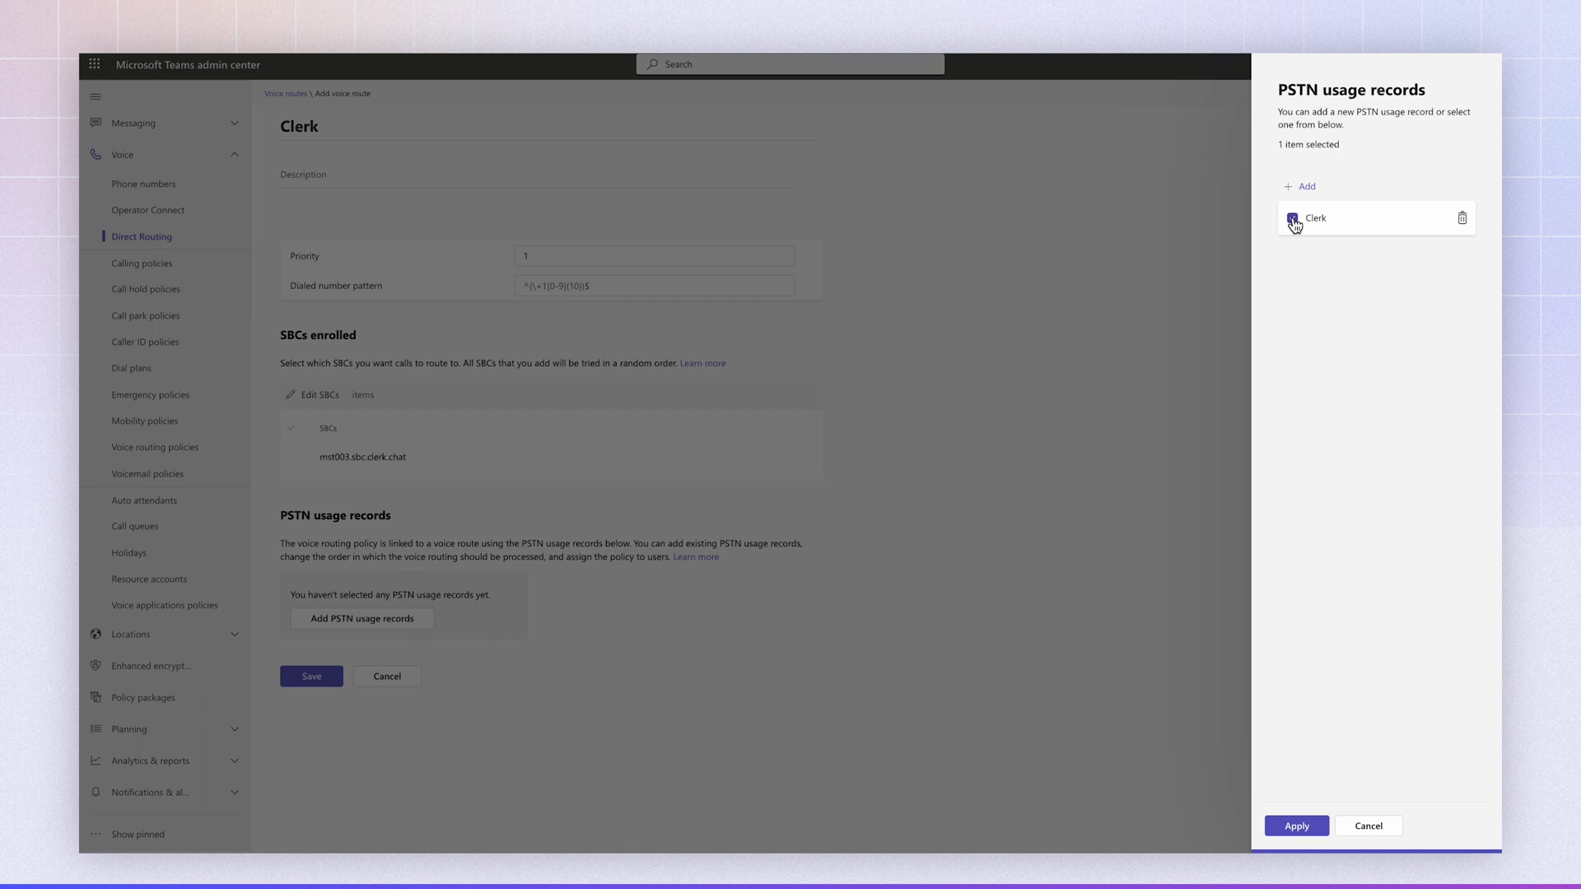
pyautogui.click(1278, 826)
pyautogui.click(312, 711)
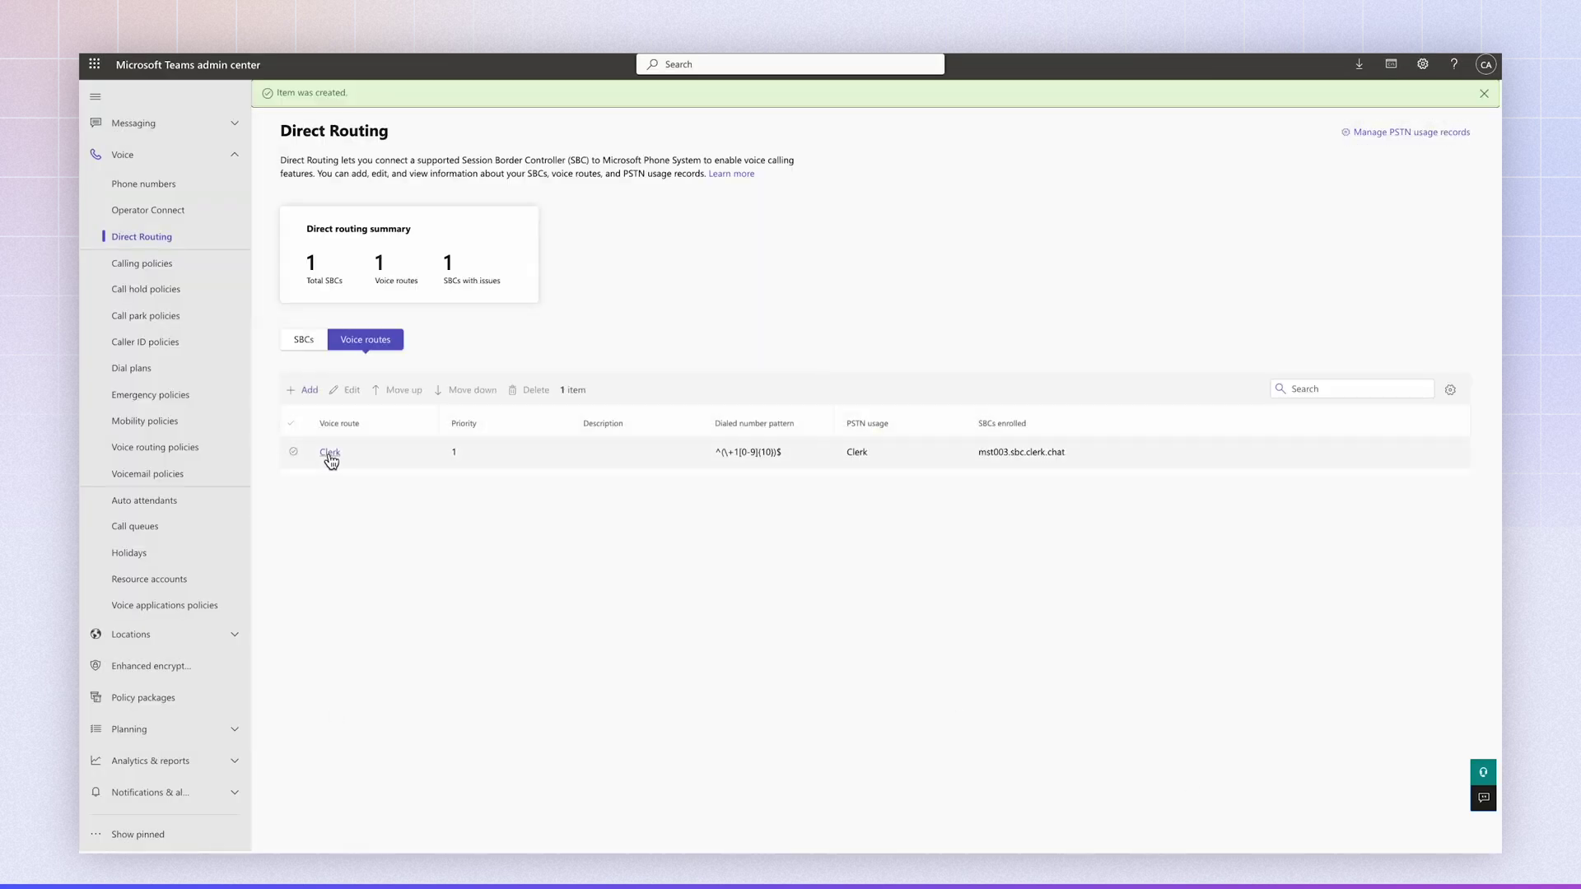
# - Replace the Clerk voice route's dialed number pattern with ^(.*)$ and save
pyautogui.click(329, 452)
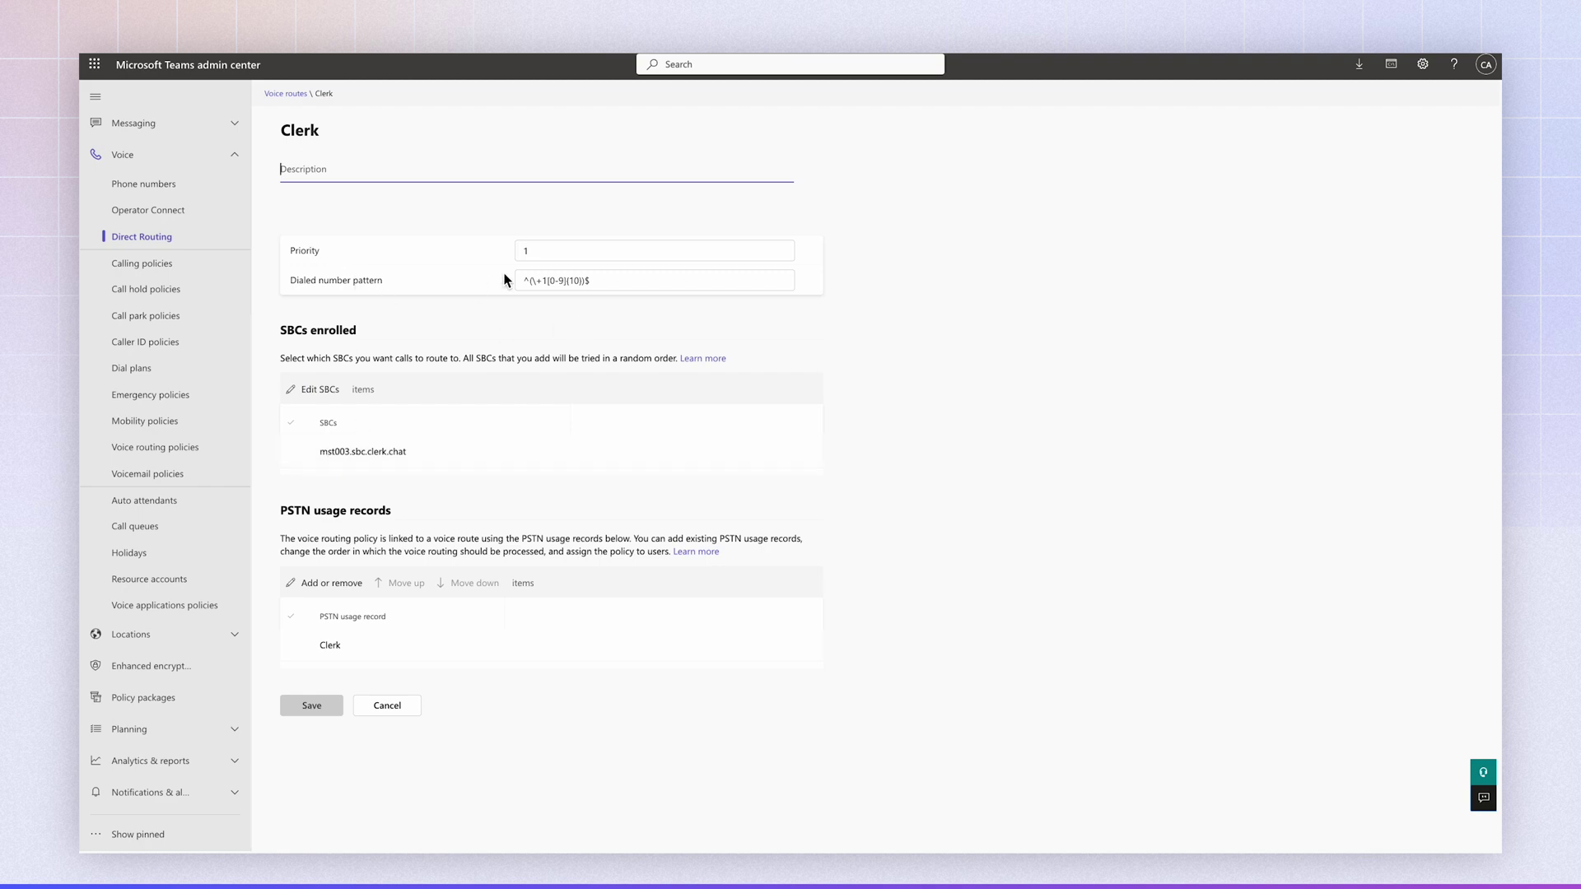
pyautogui.click(566, 278)
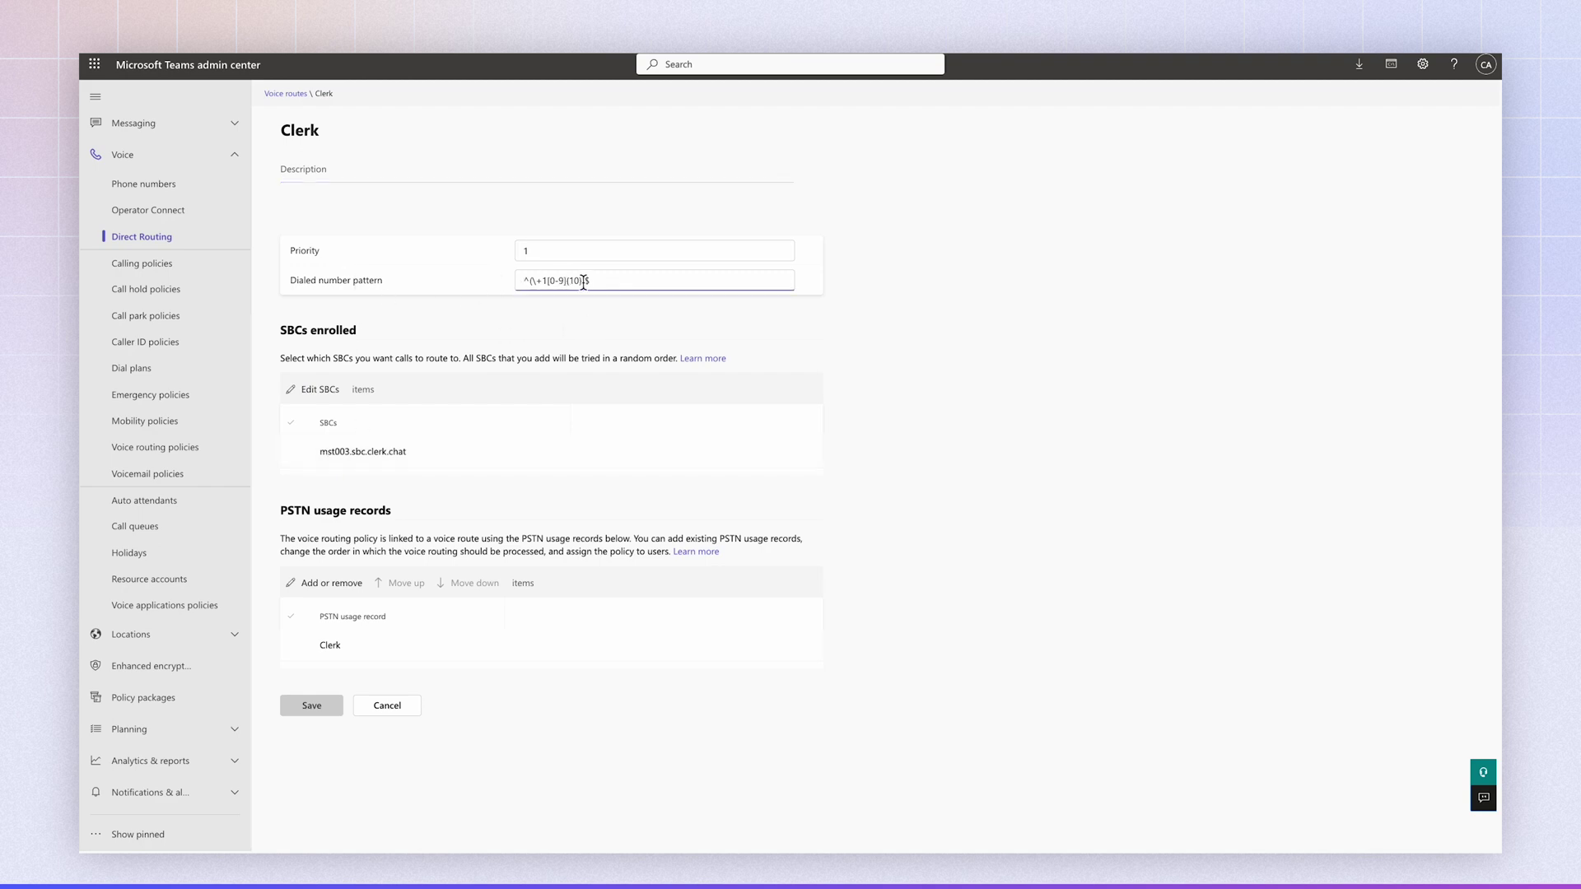
pyautogui.hotkey('ctrl', 'a')
pyautogui.write('^(.*)$')
pyautogui.hotkey('ctrl', 'a')
pyautogui.hotkey('ctrl', 'z')
pyautogui.write('^(.*)$')
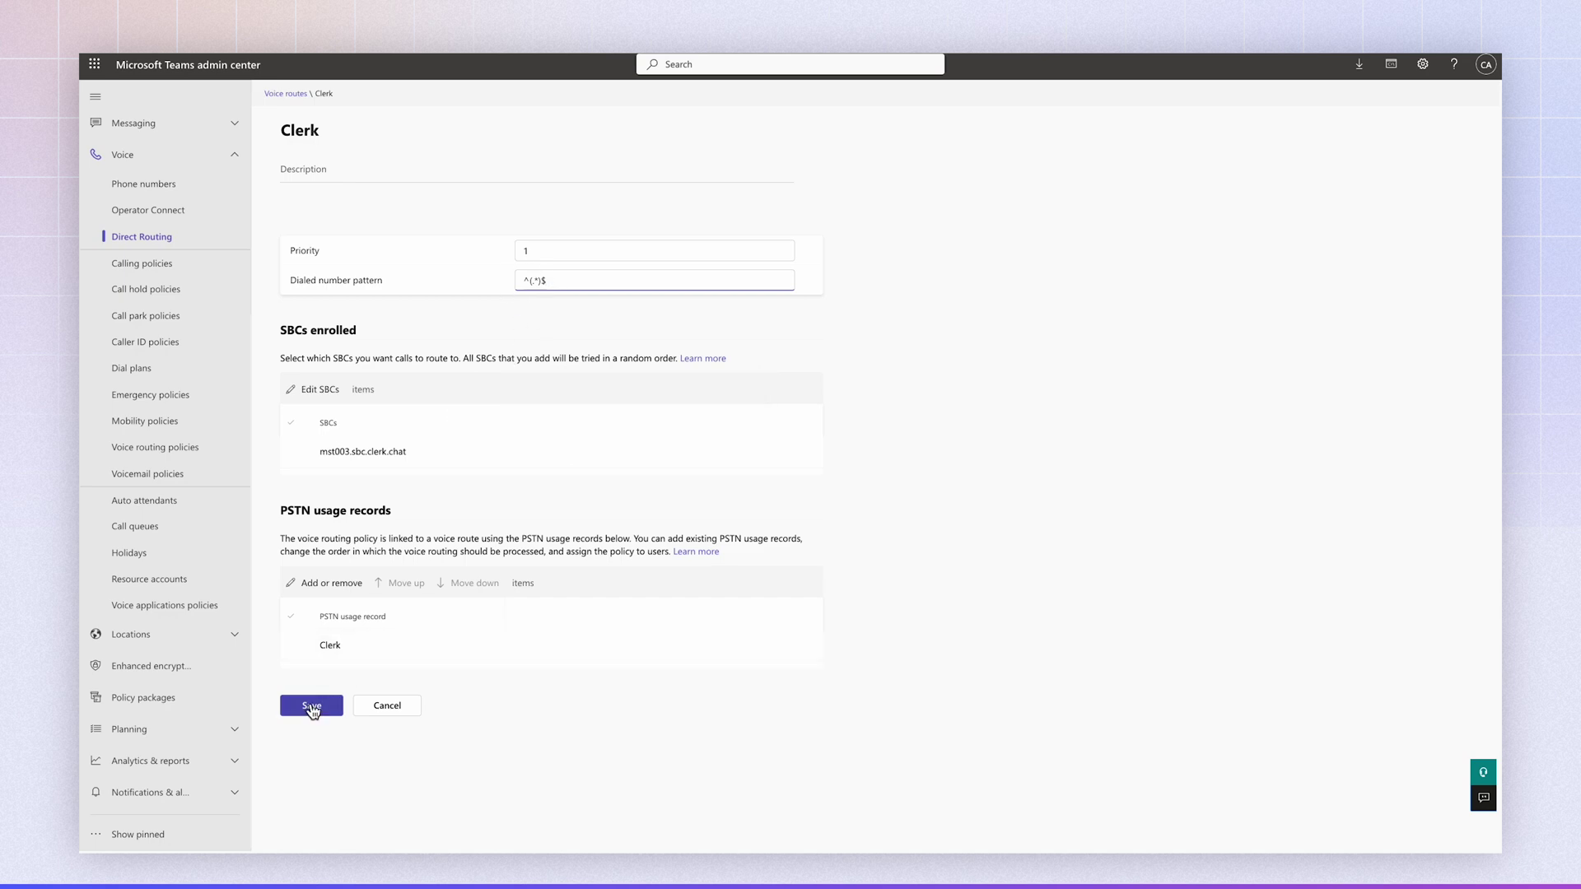
pyautogui.click(312, 706)
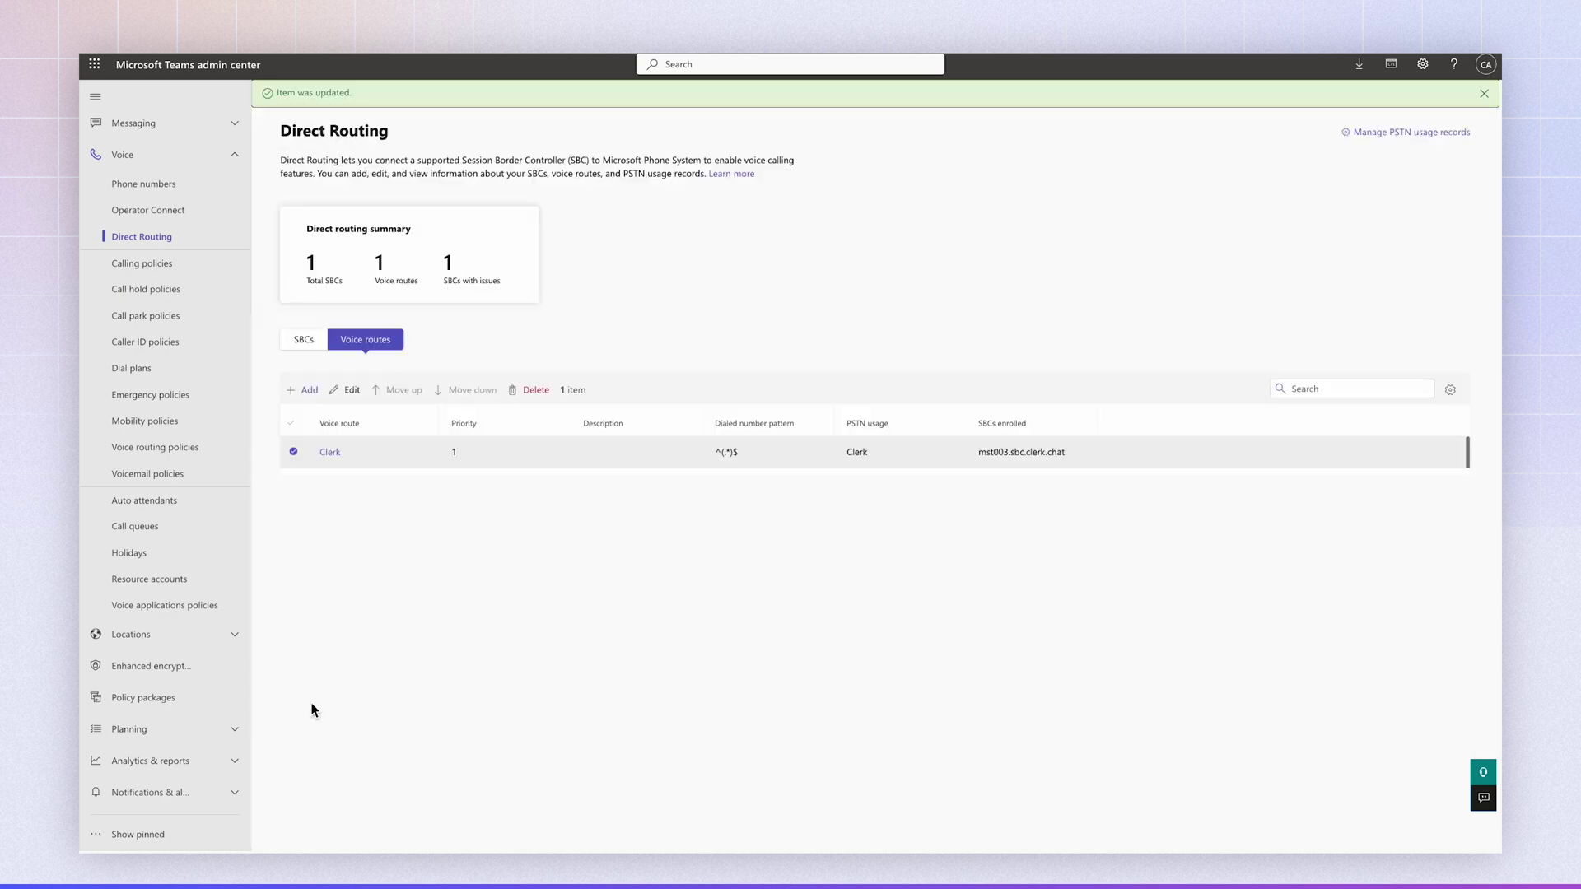
pyautogui.click(130, 395)
# - Add a custom dial plan named Clerk and save it
pyautogui.click(140, 367)
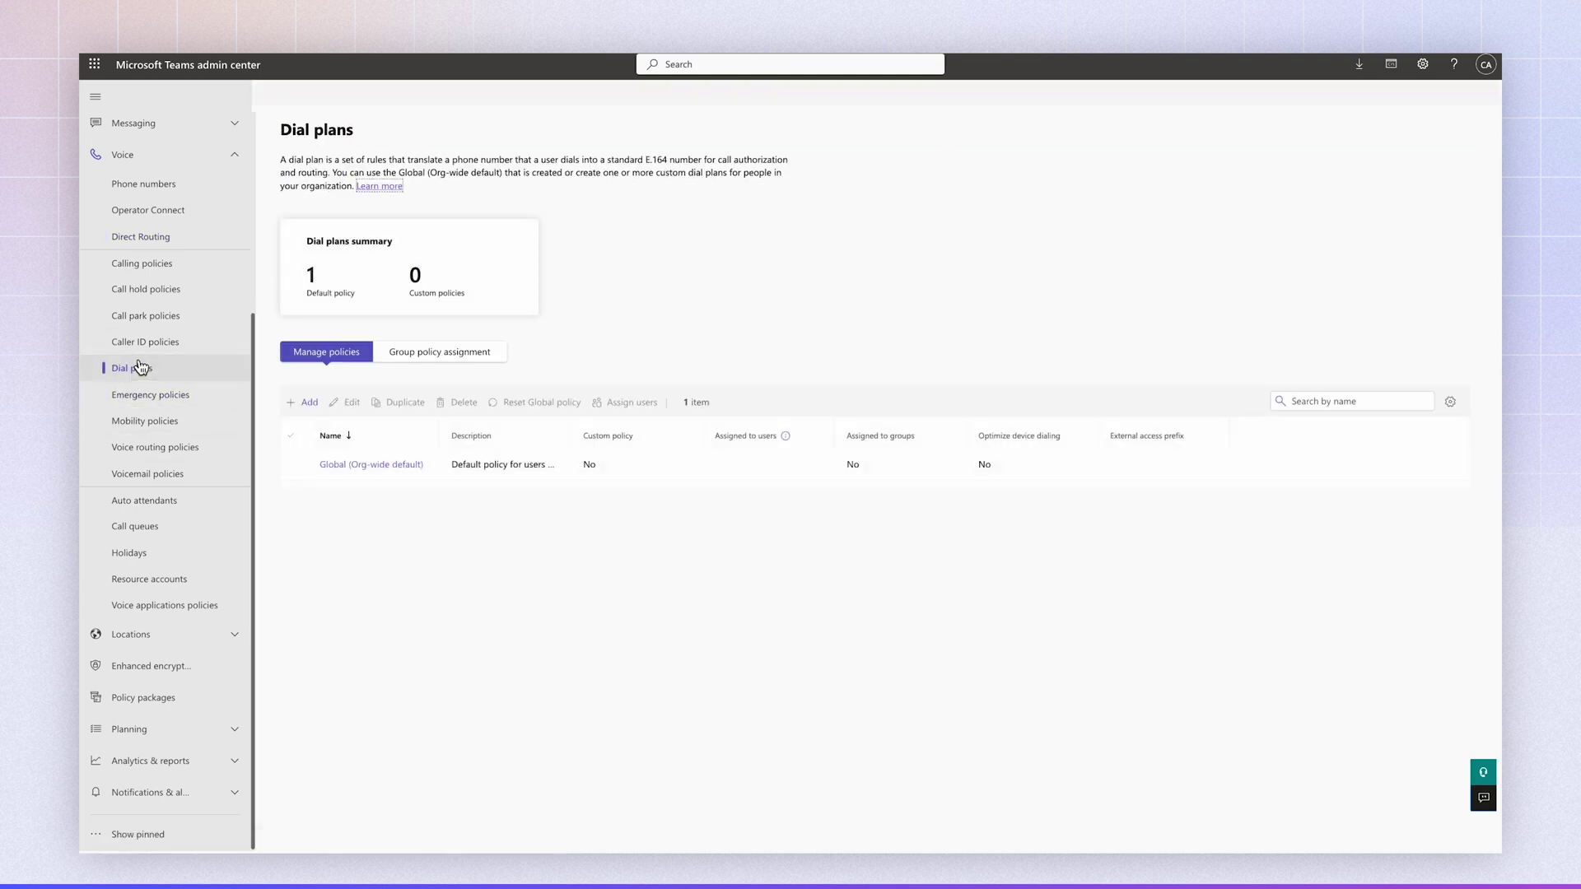
pyautogui.click(307, 404)
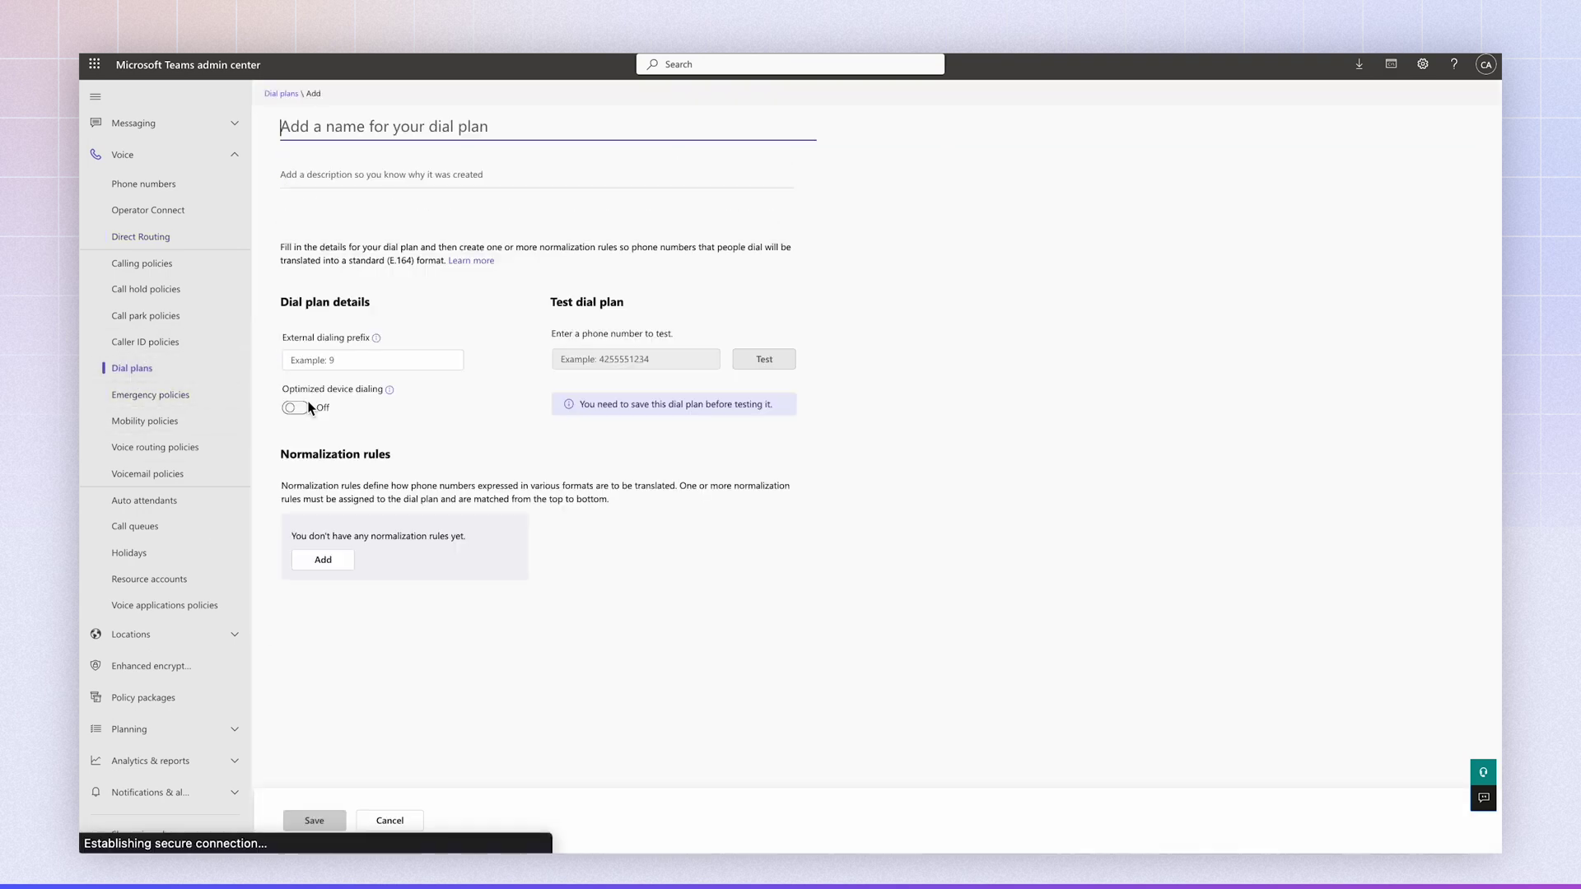
pyautogui.write('Clerk')
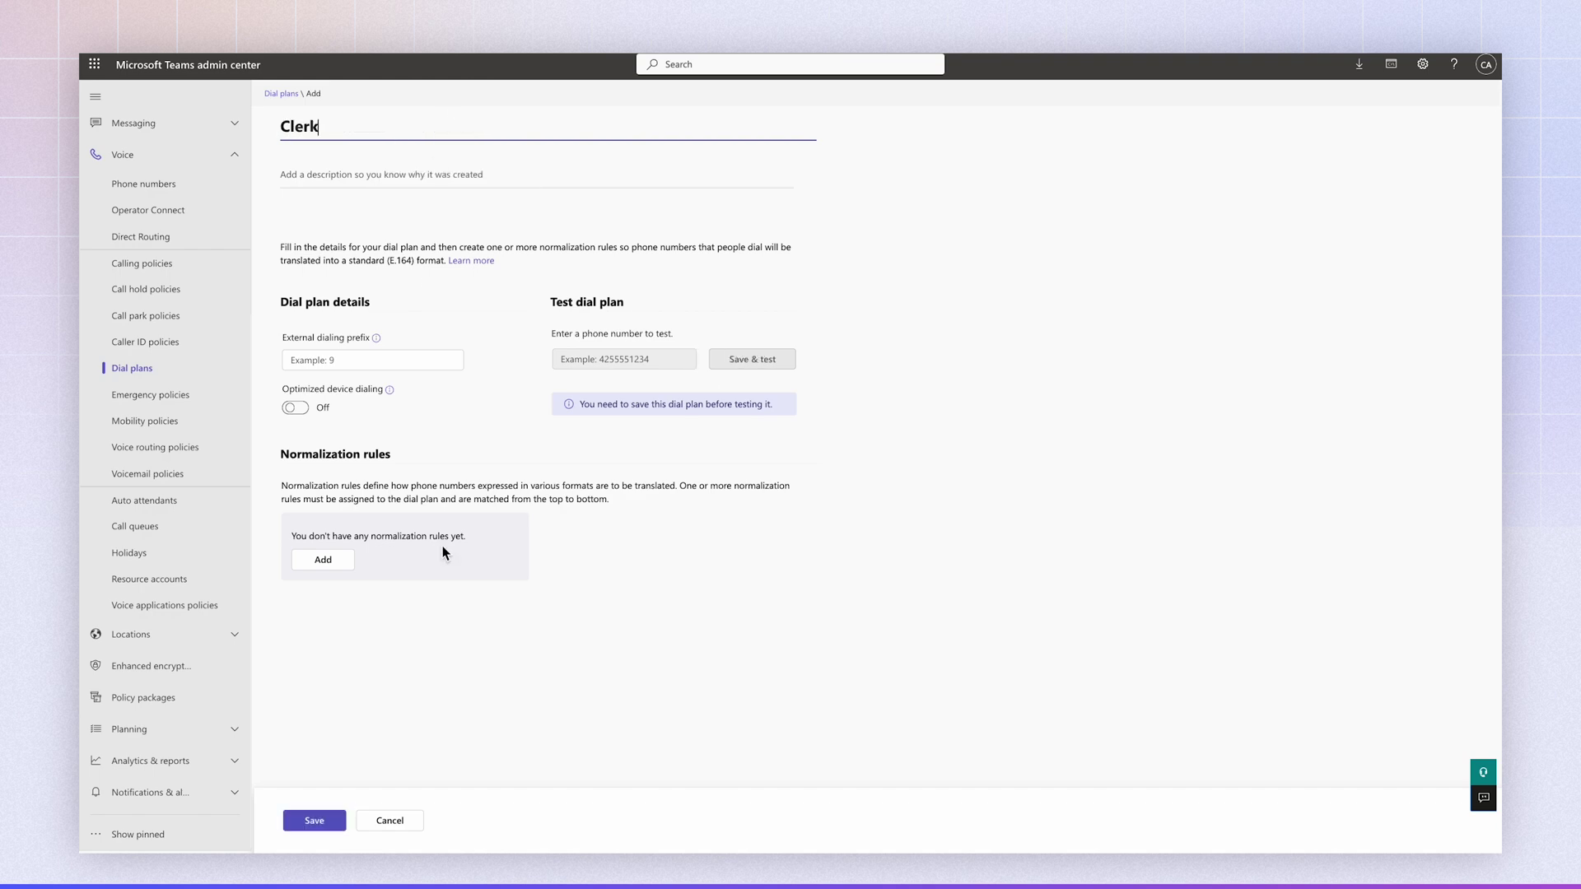
pyautogui.click(313, 824)
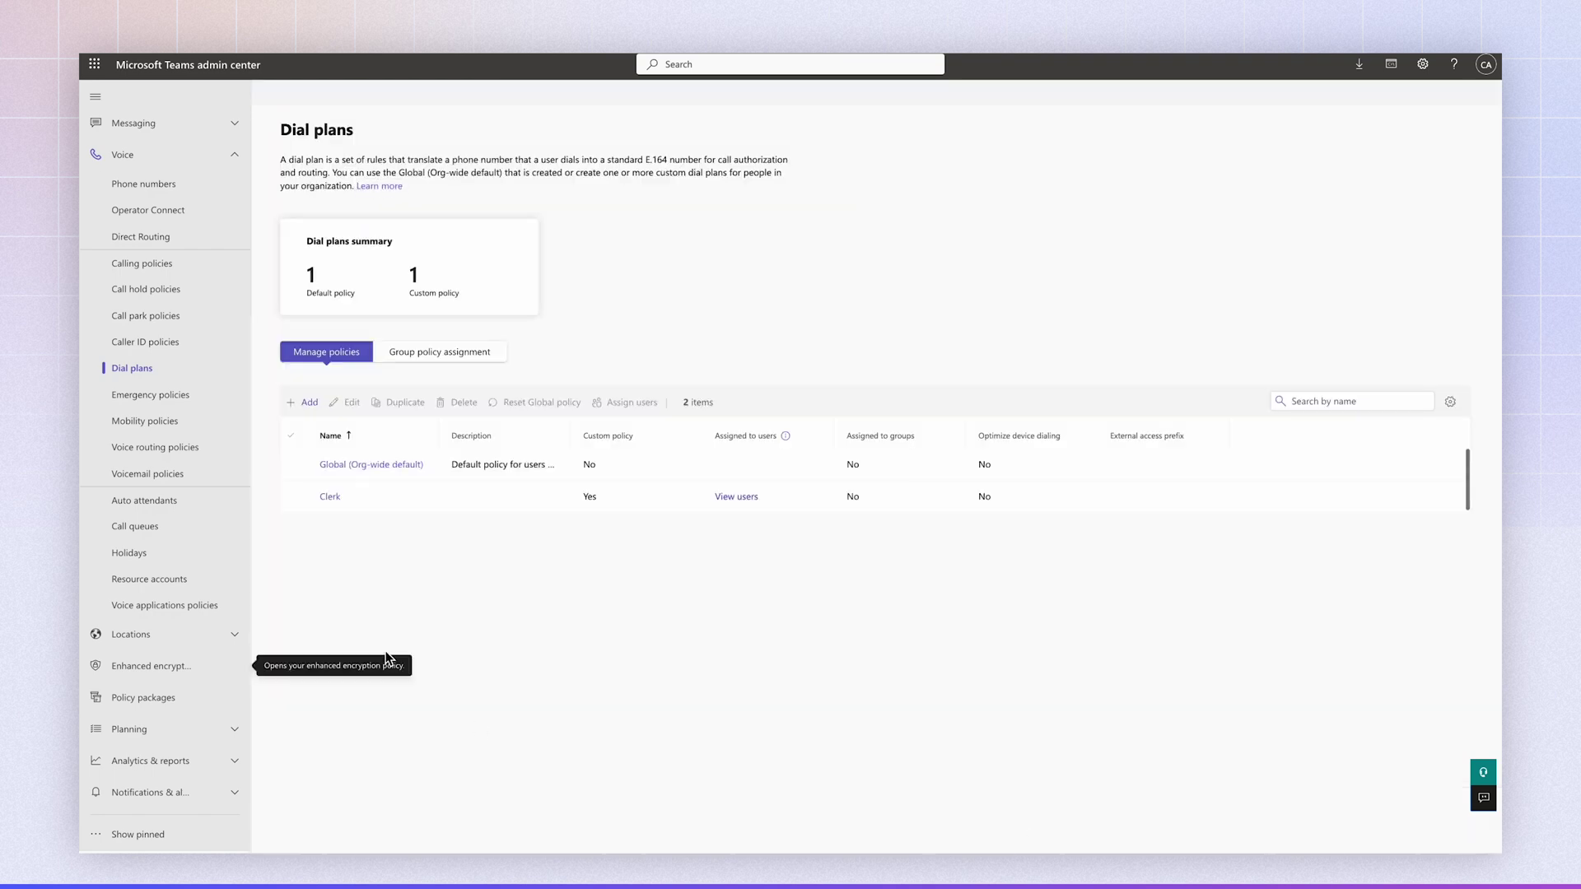
# - Save a voice routing policy named Clerk with the Clerk PSTN usage record attached
pyautogui.click(157, 450)
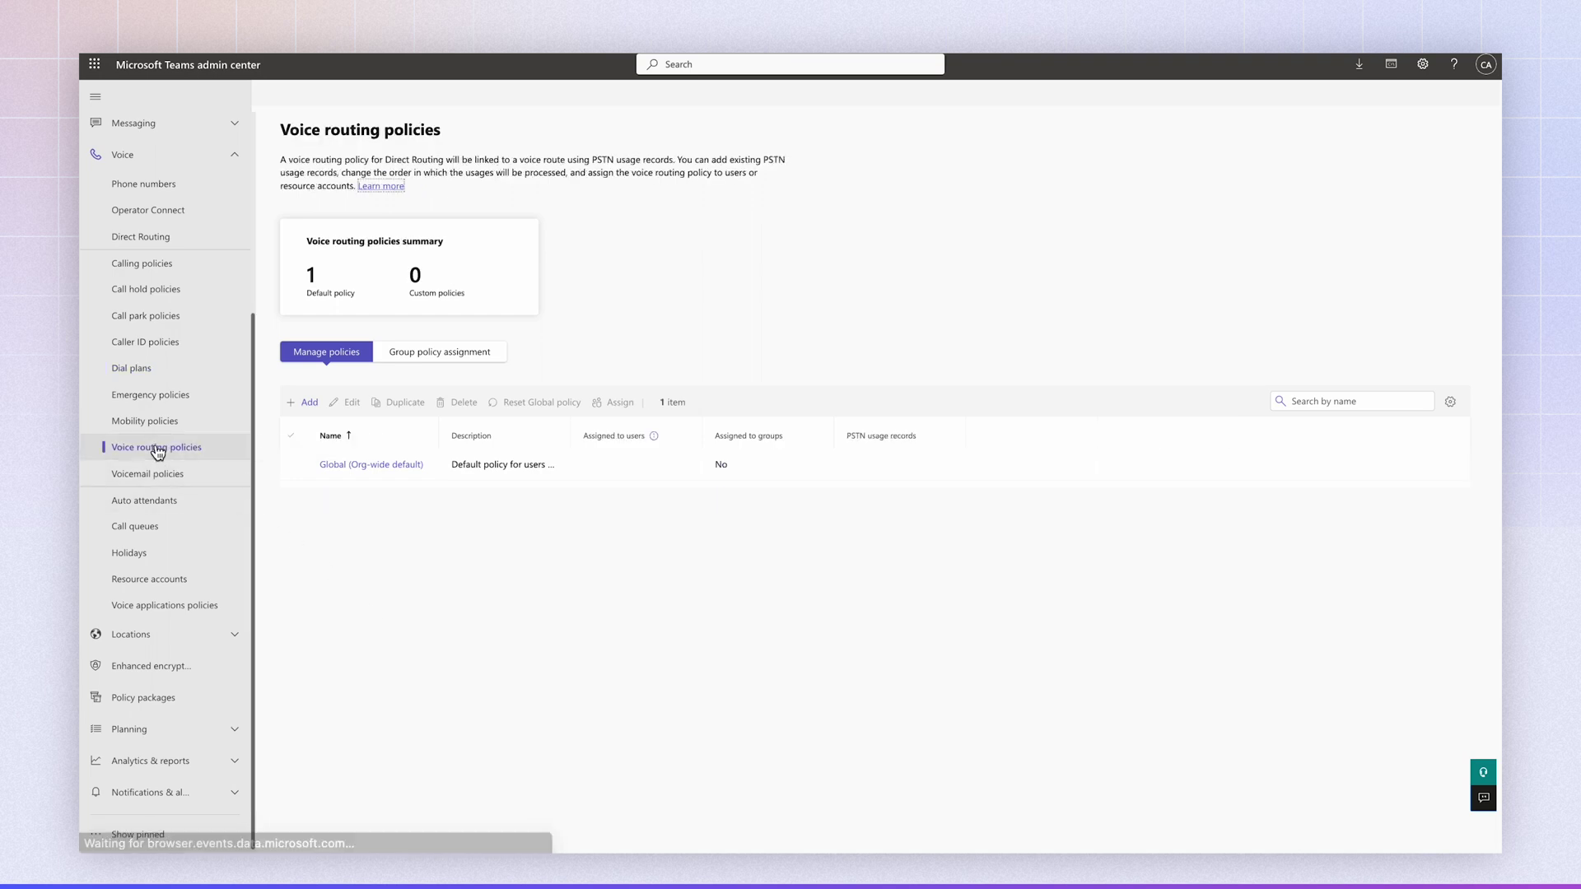
pyautogui.click(304, 403)
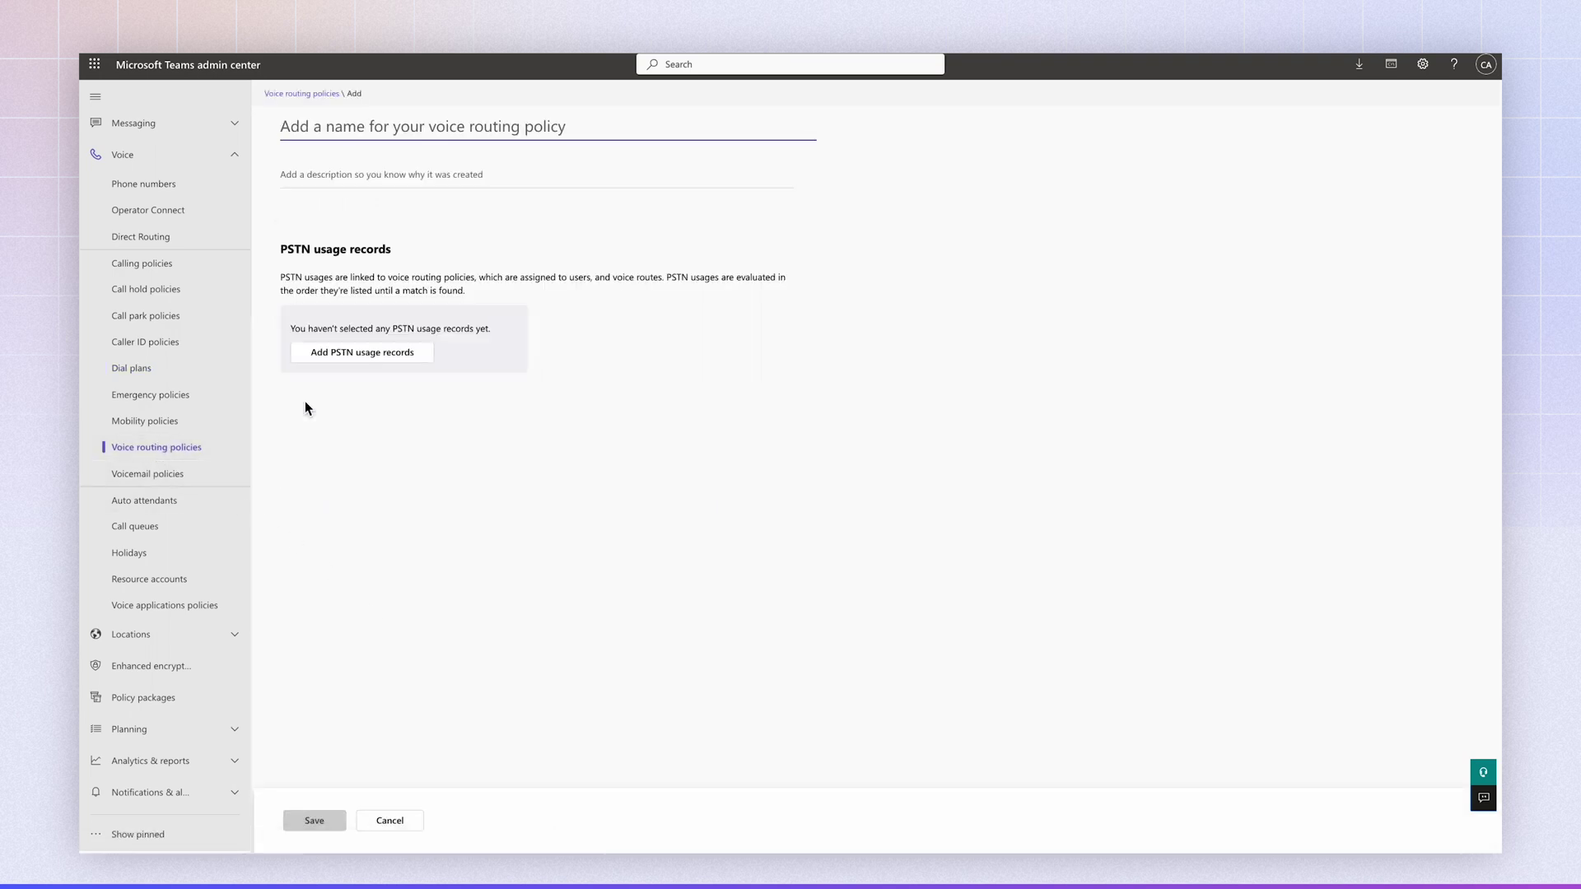
pyautogui.write('Clerk')
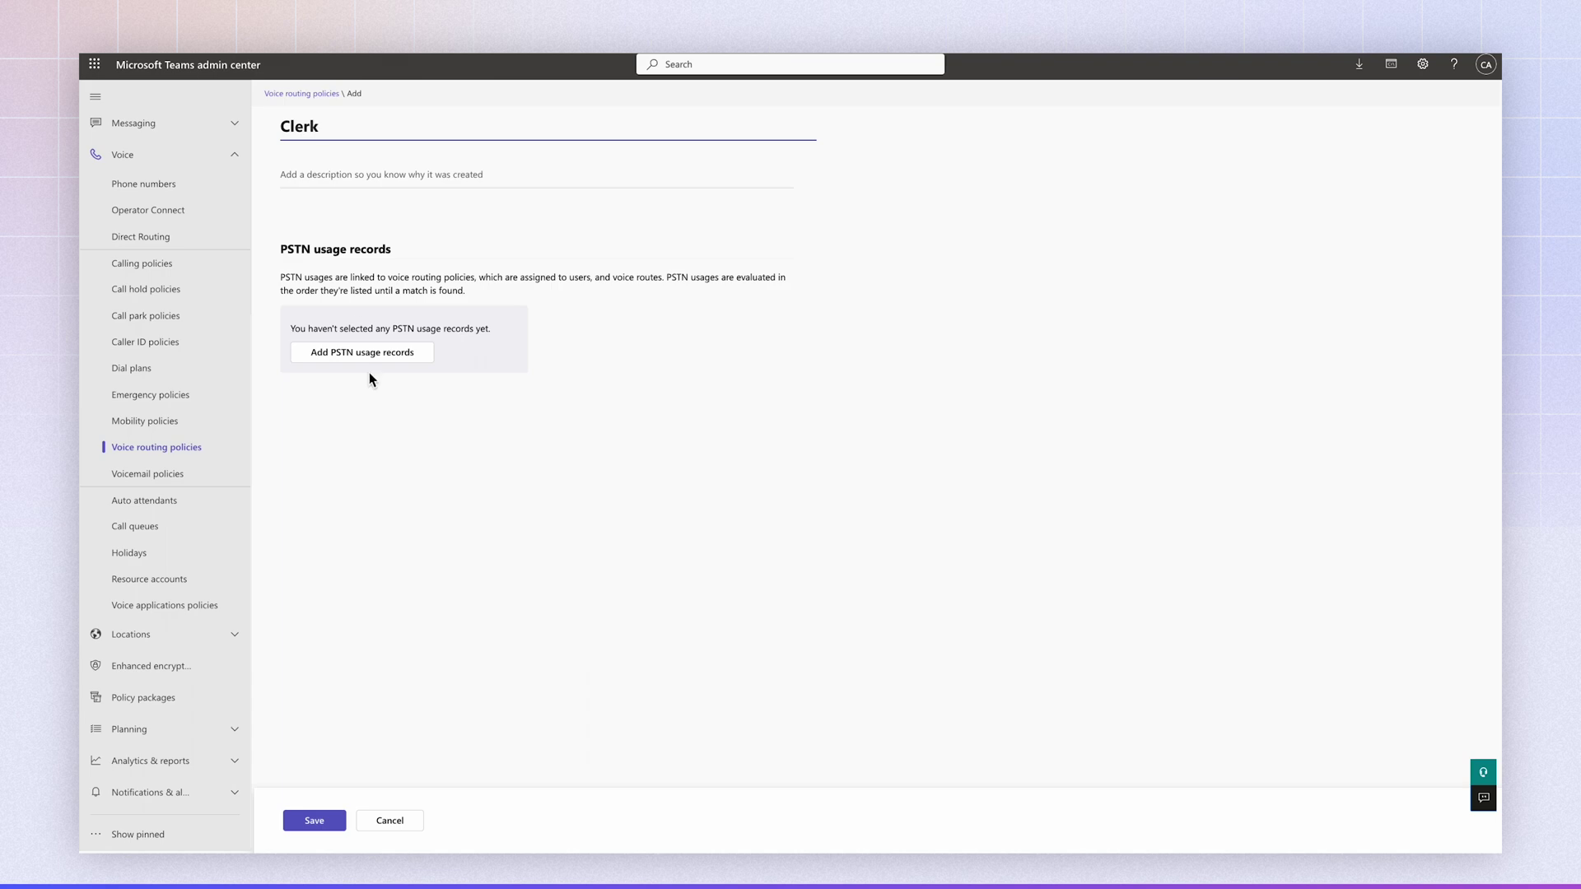
pyautogui.click(348, 360)
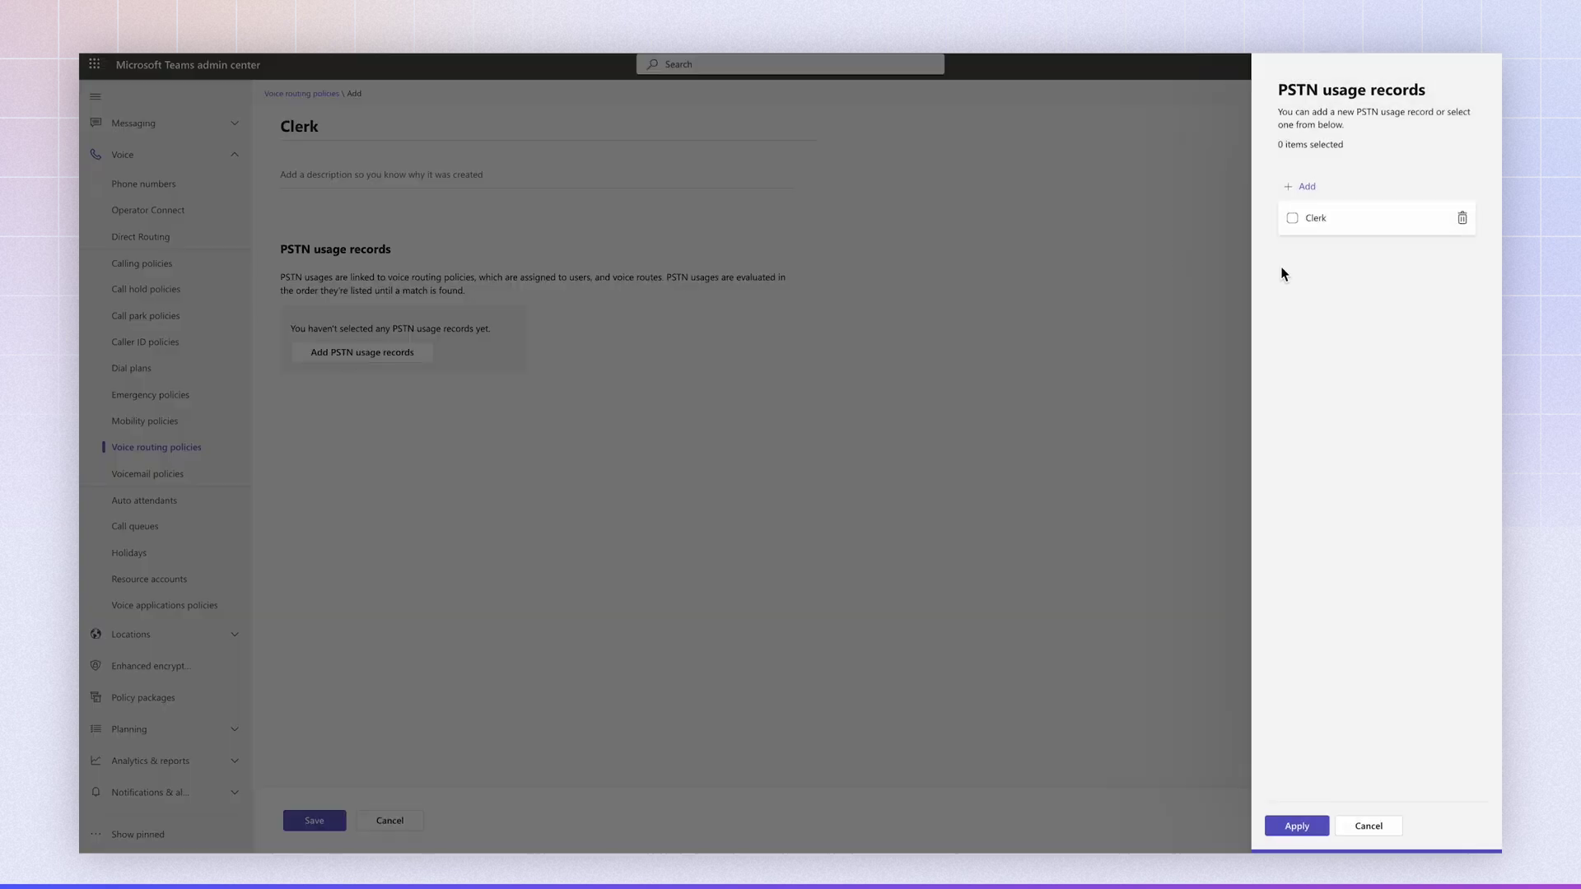
pyautogui.click(1292, 221)
pyautogui.click(1281, 830)
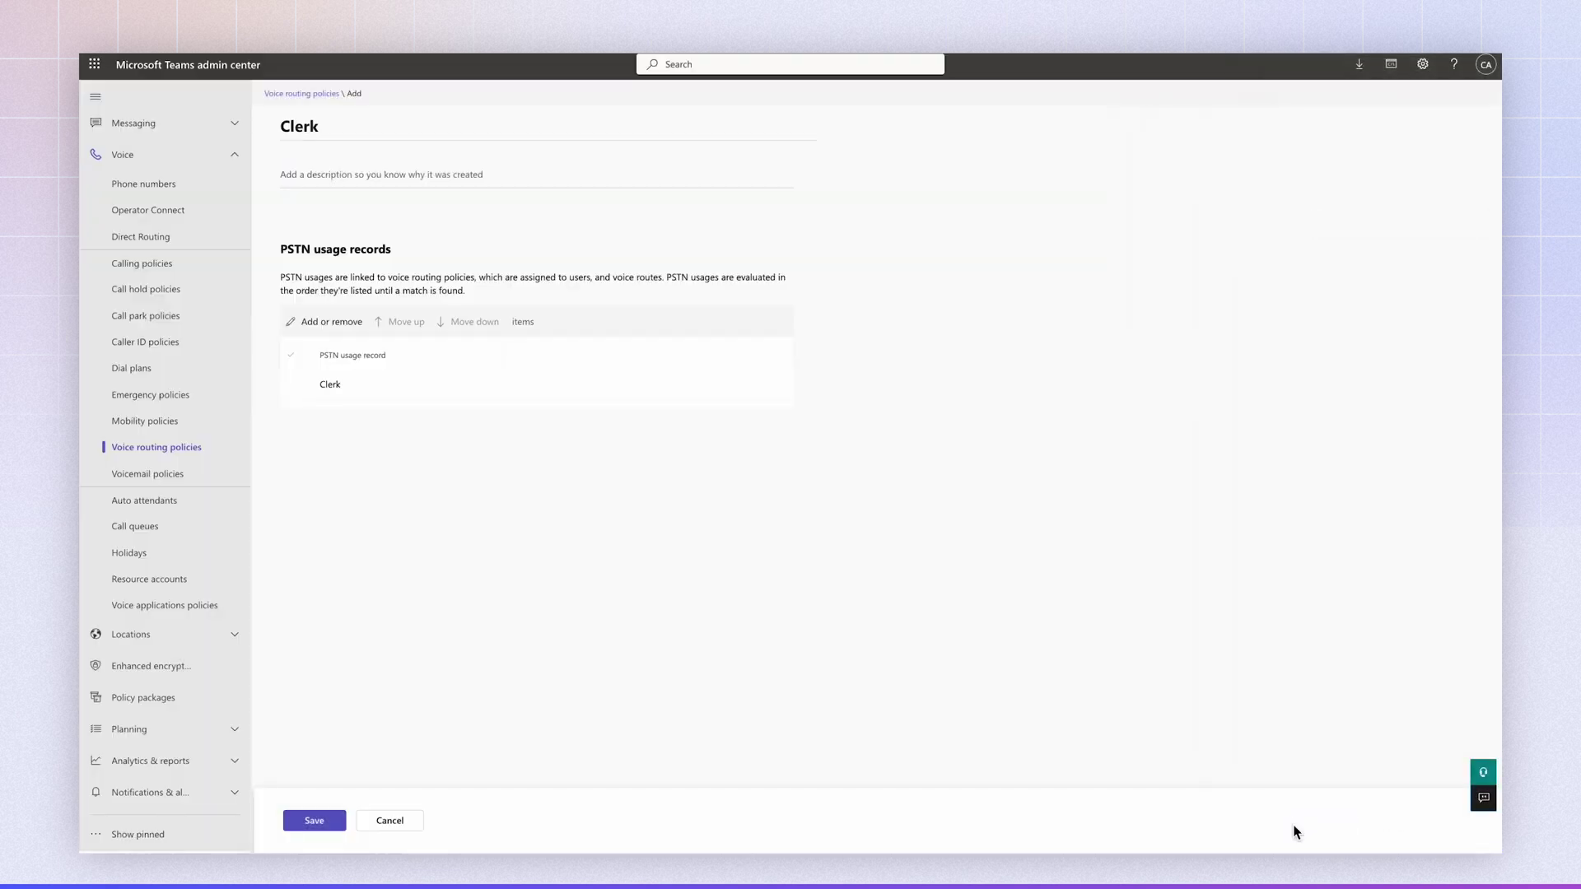
pyautogui.click(314, 820)
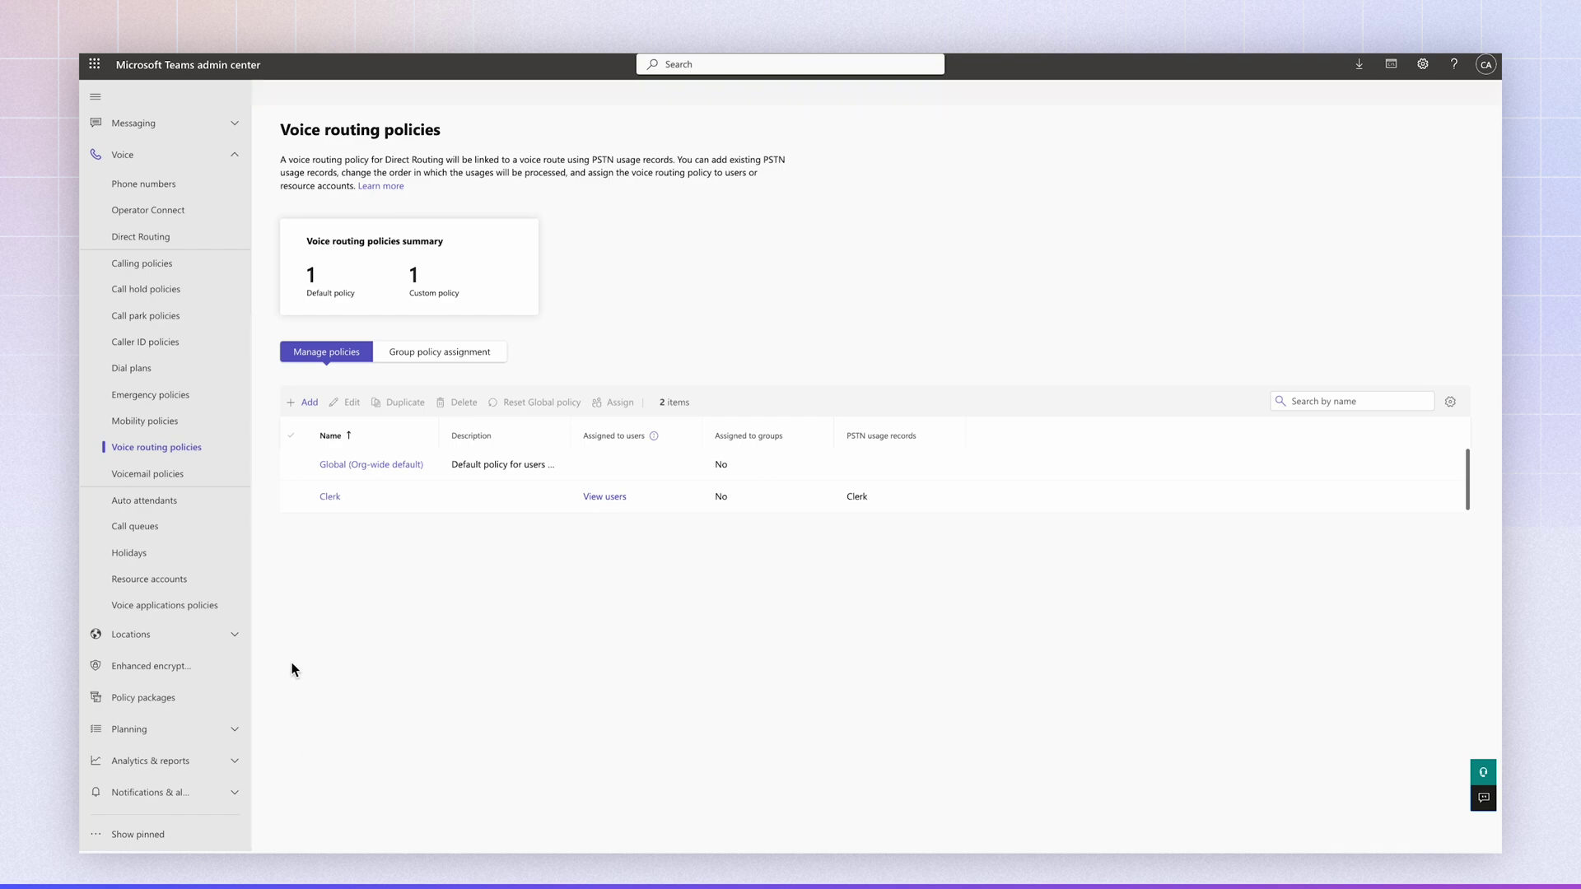
pyautogui.scroll(4, 185, 548)
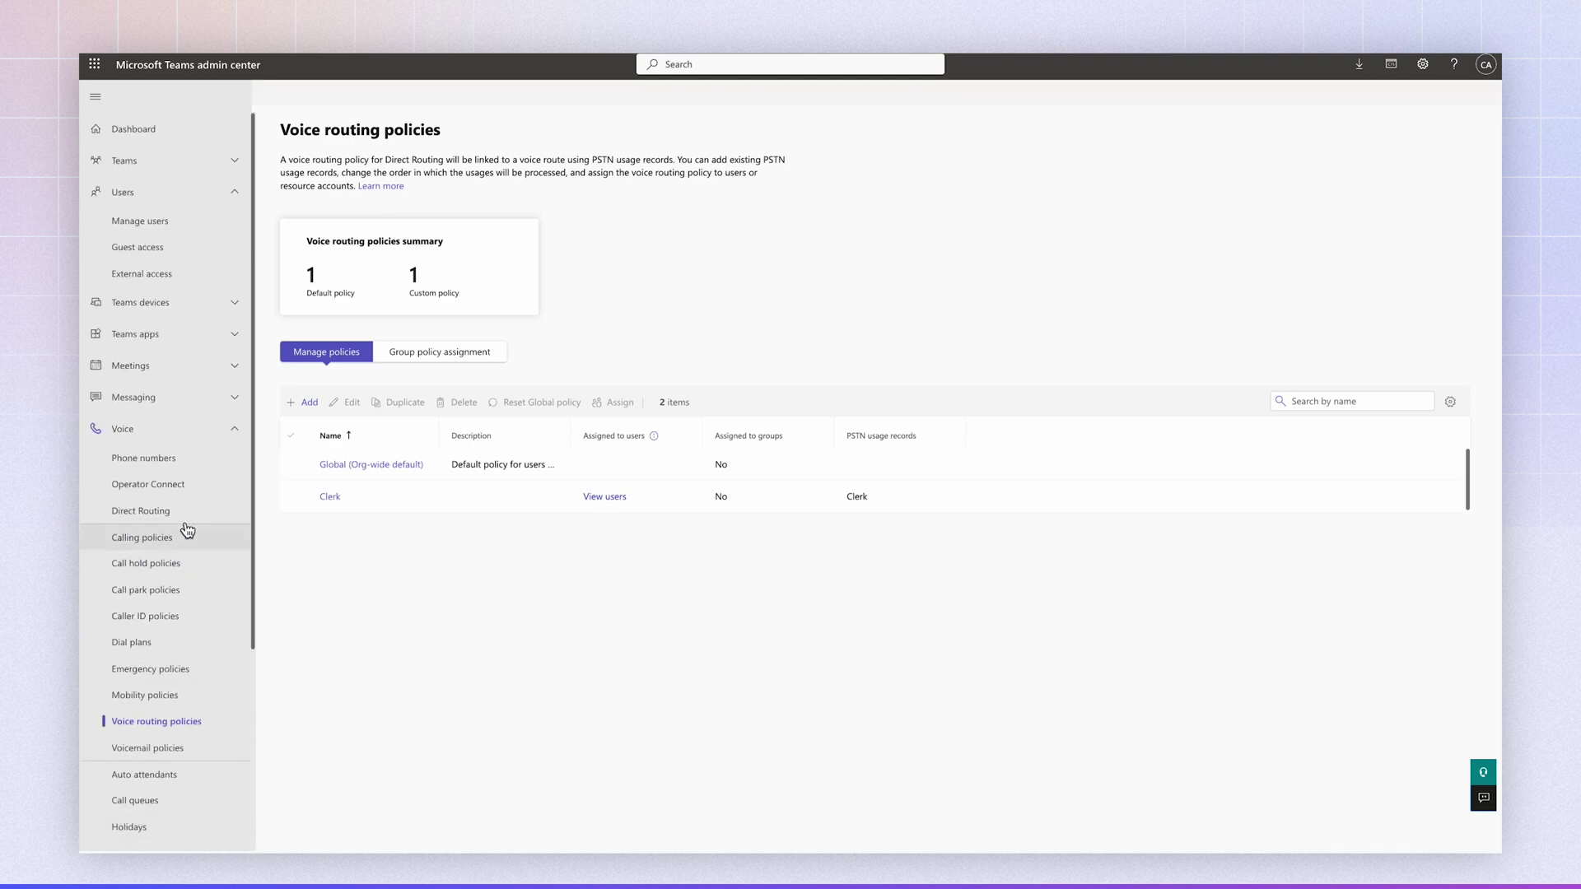
# - Bring up the demo user's policy assignments from Manage users
pyautogui.click(165, 194)
pyautogui.click(166, 193)
pyautogui.click(164, 223)
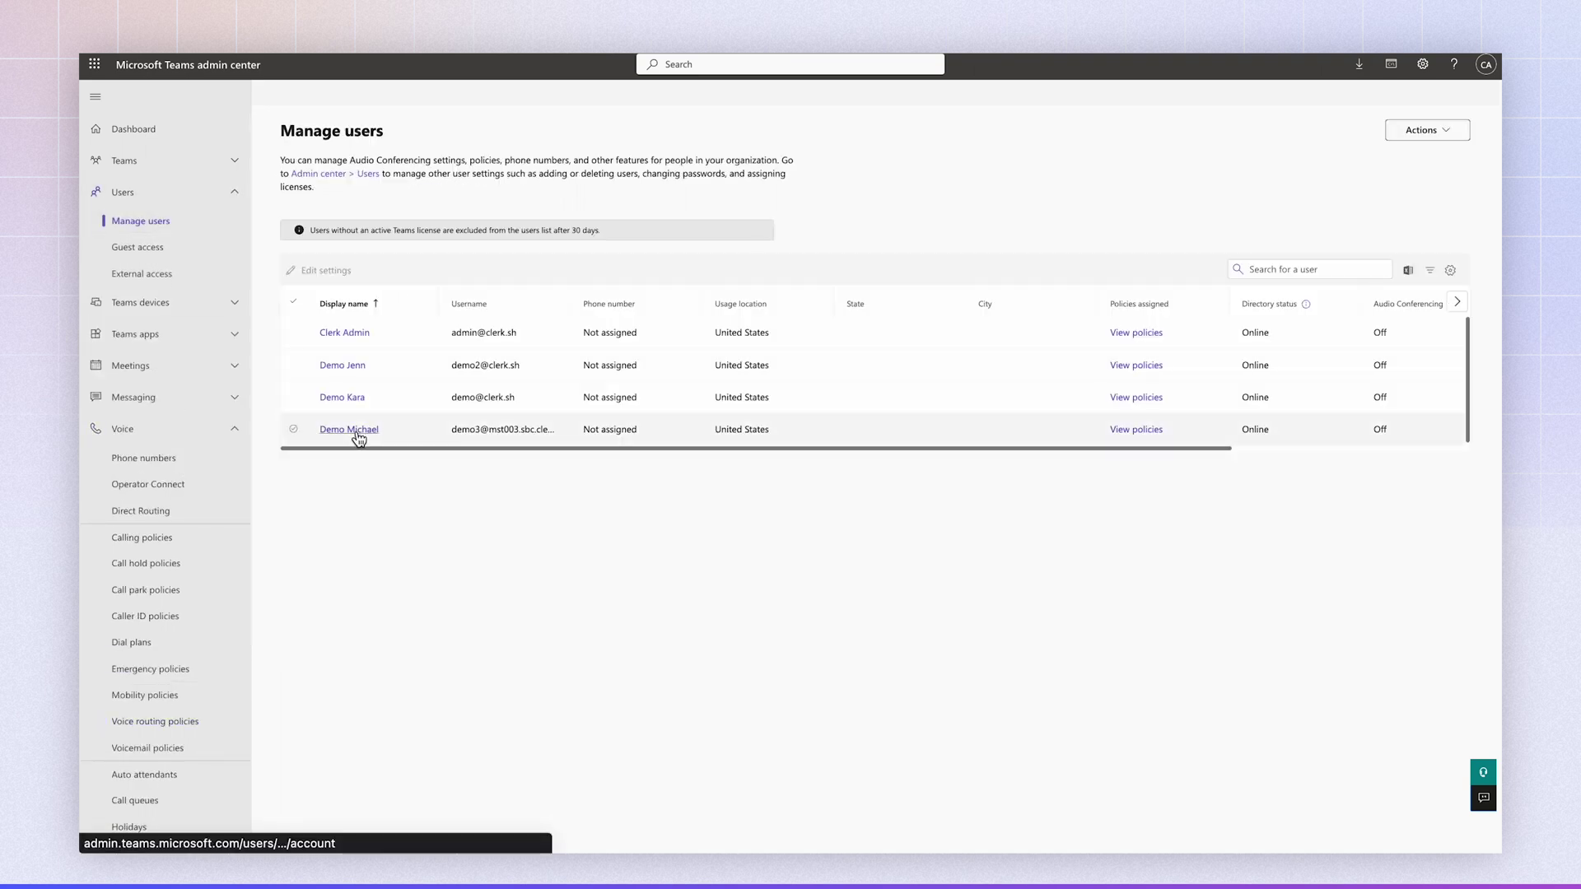
pyautogui.click(356, 433)
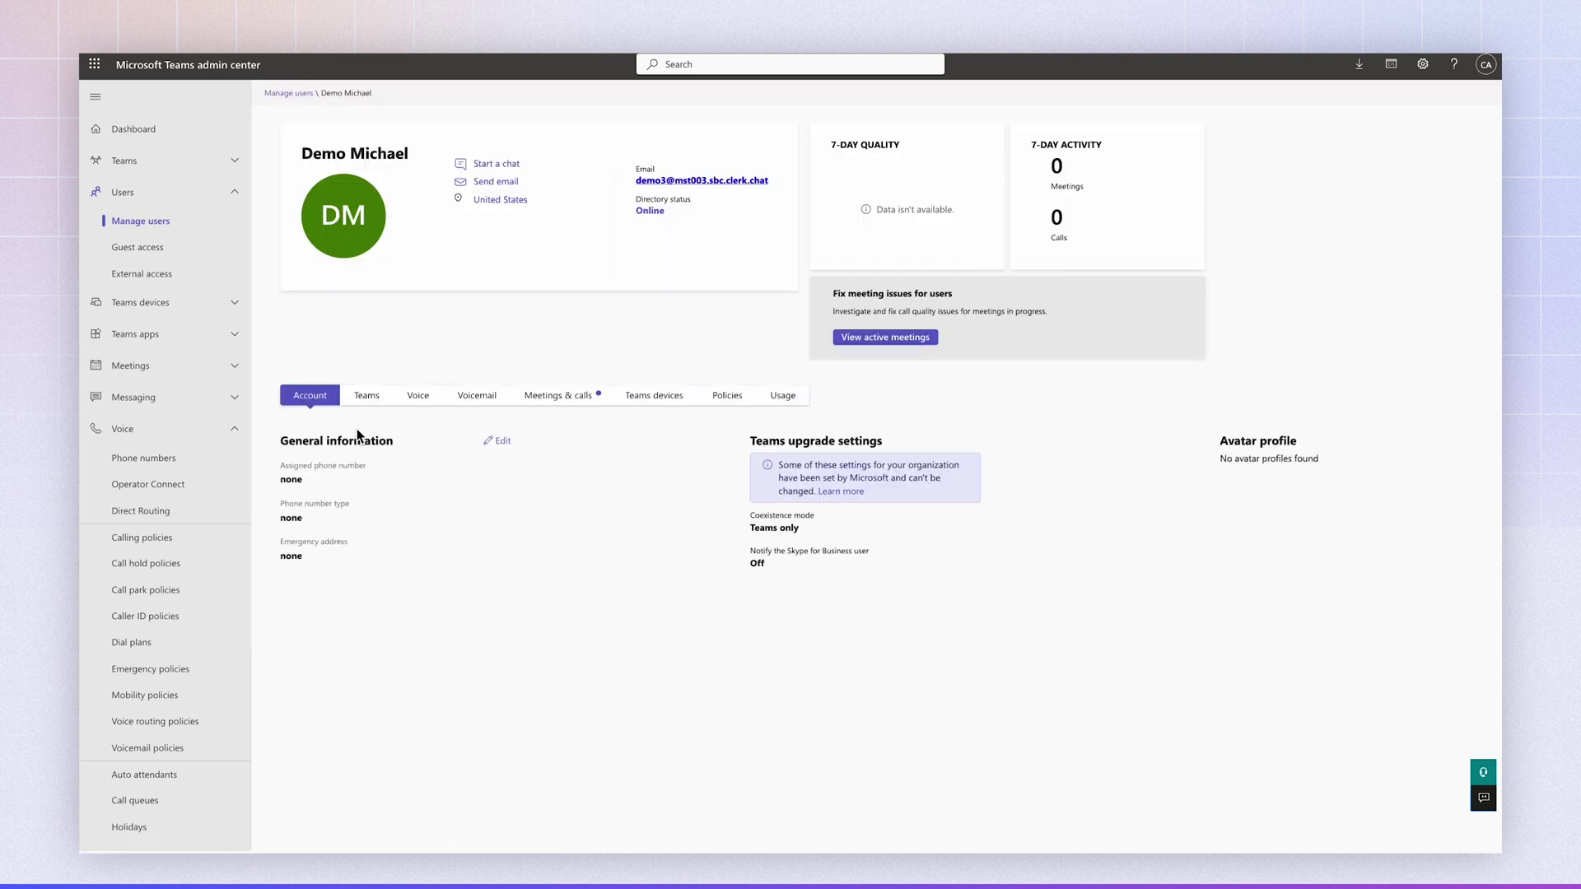
pyautogui.click(727, 395)
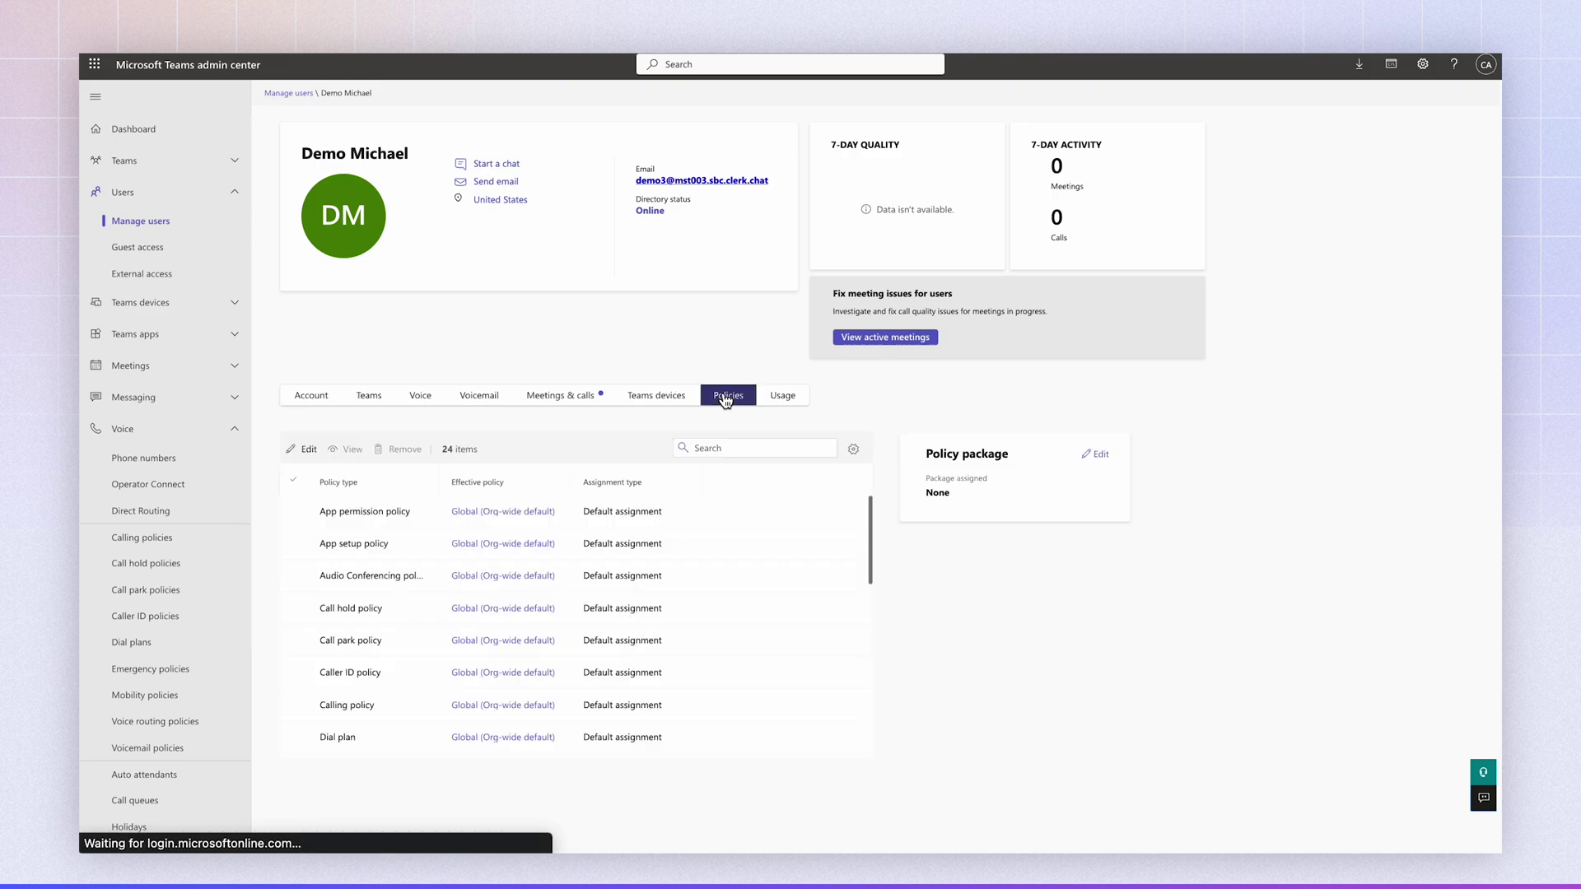
# - Set the dial plan and voice routing policy both to Clerk, apply, and confirm
pyautogui.click(307, 449)
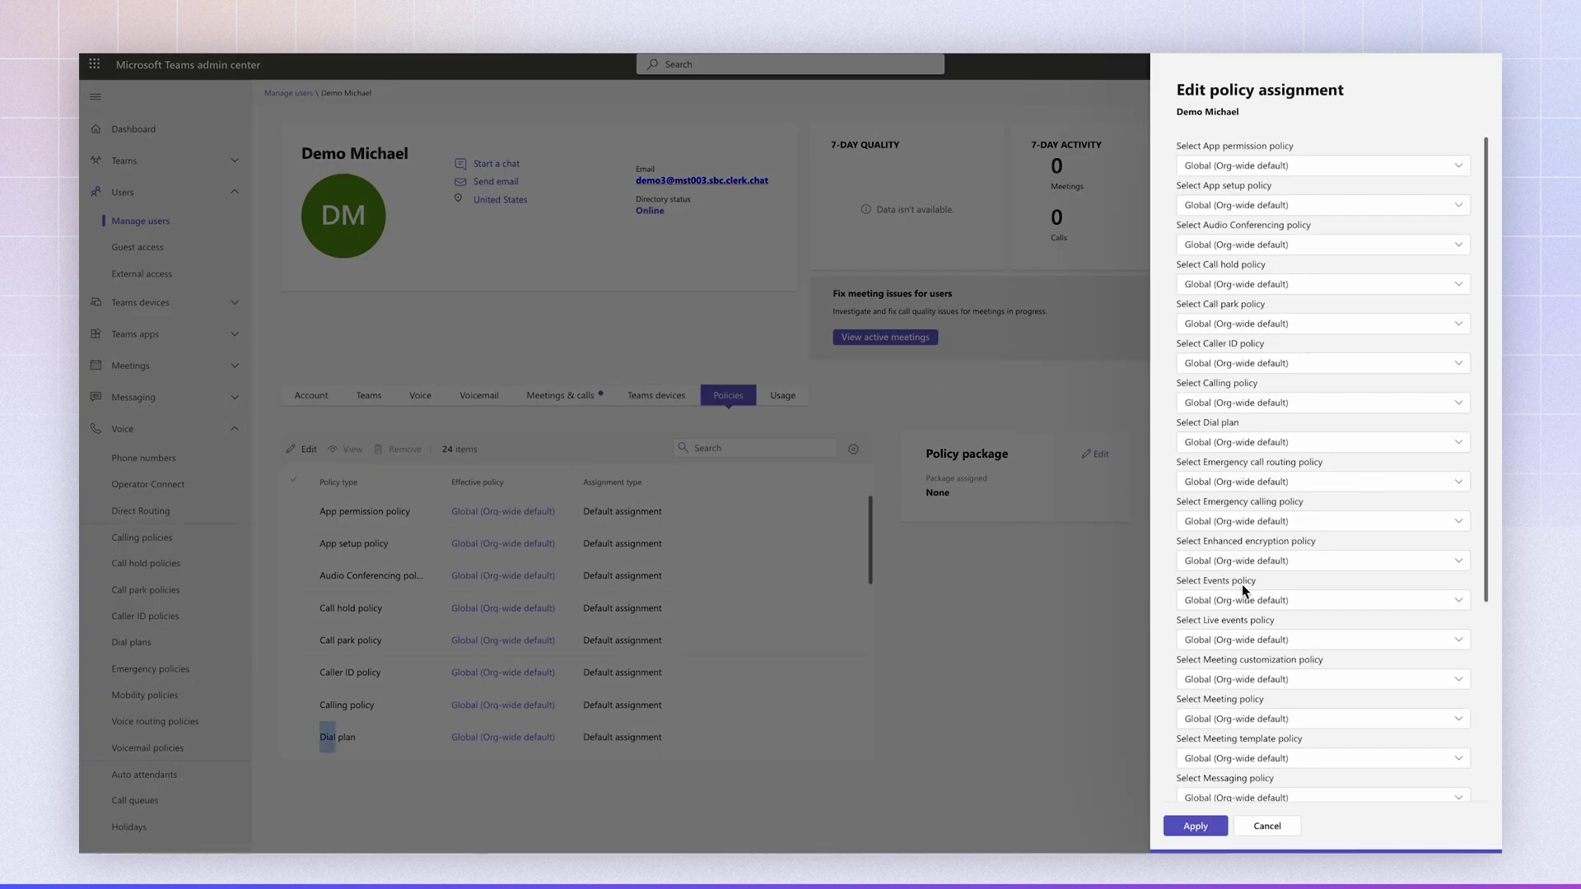
pyautogui.click(1239, 451)
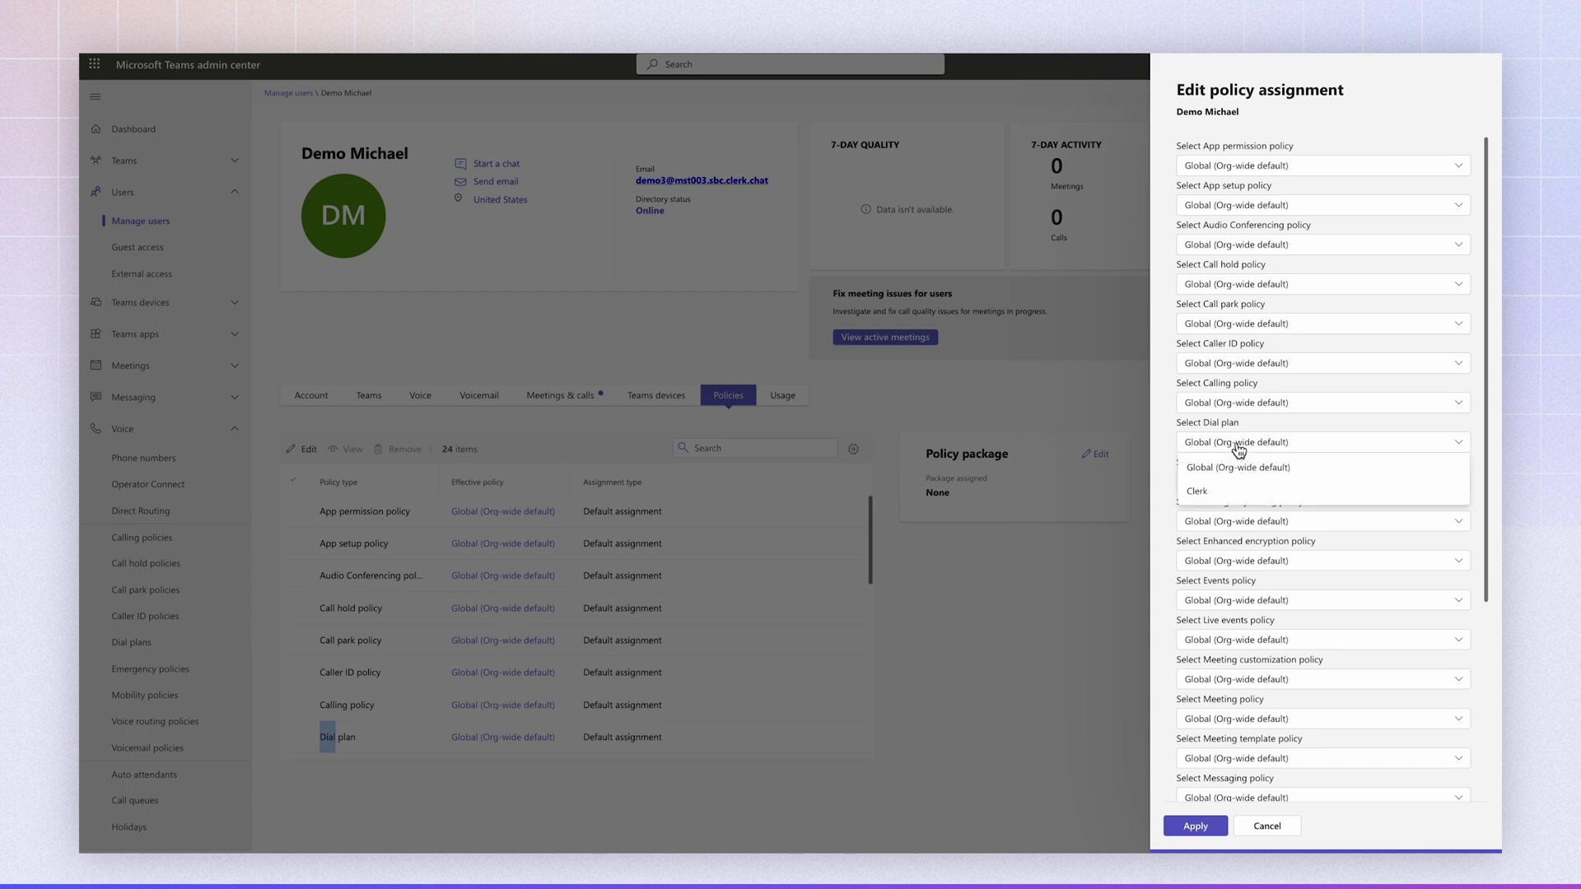
pyautogui.click(1232, 497)
pyautogui.scroll(-3, 1231, 495)
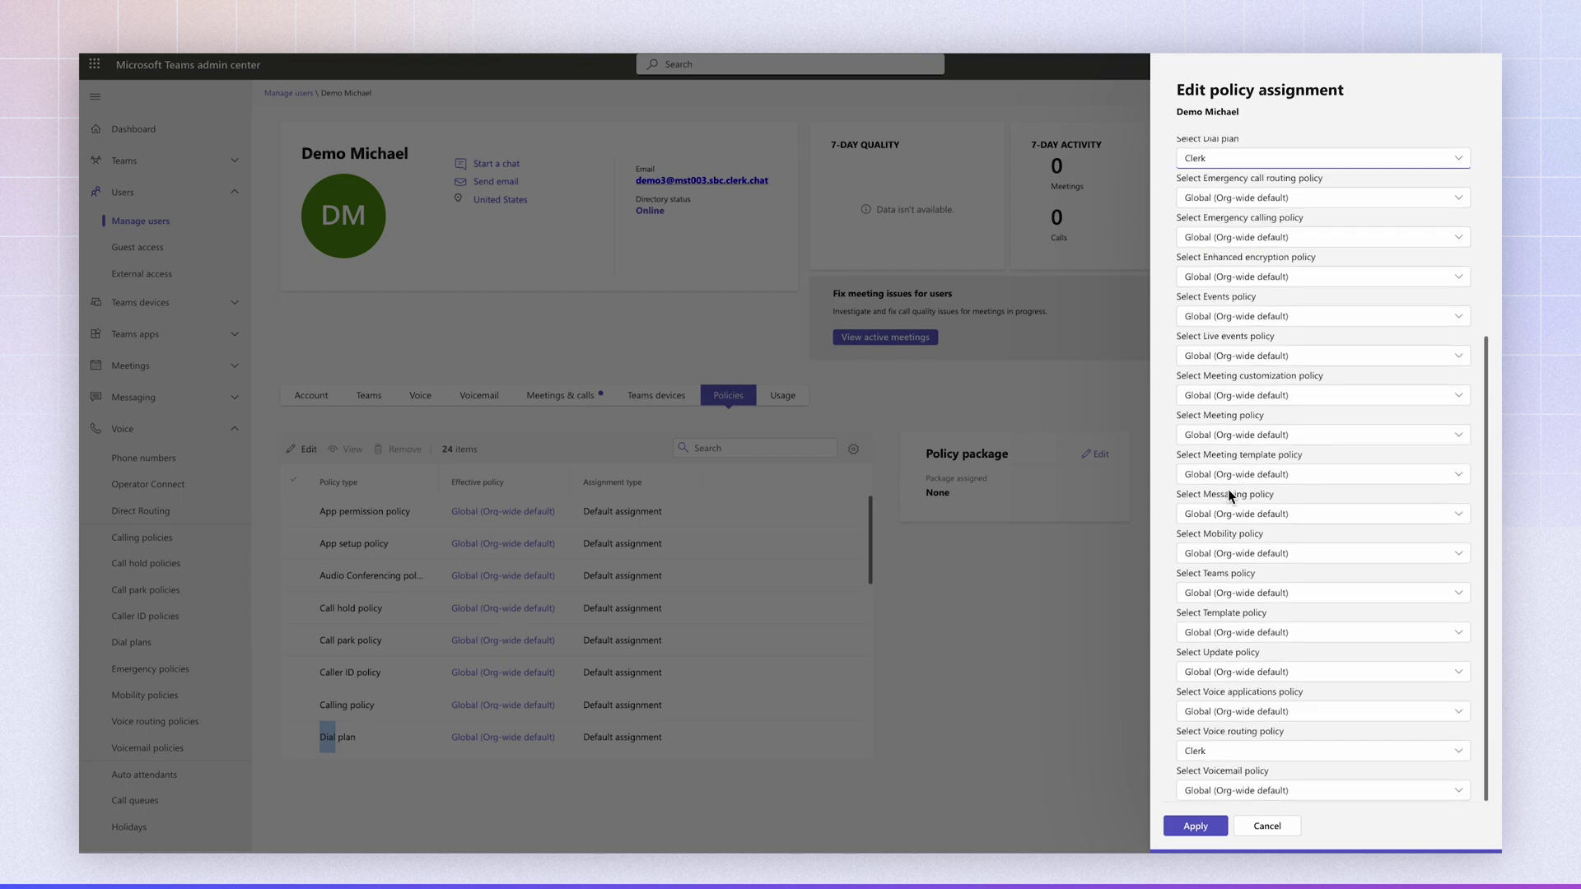
pyautogui.click(1243, 759)
pyautogui.click(1232, 801)
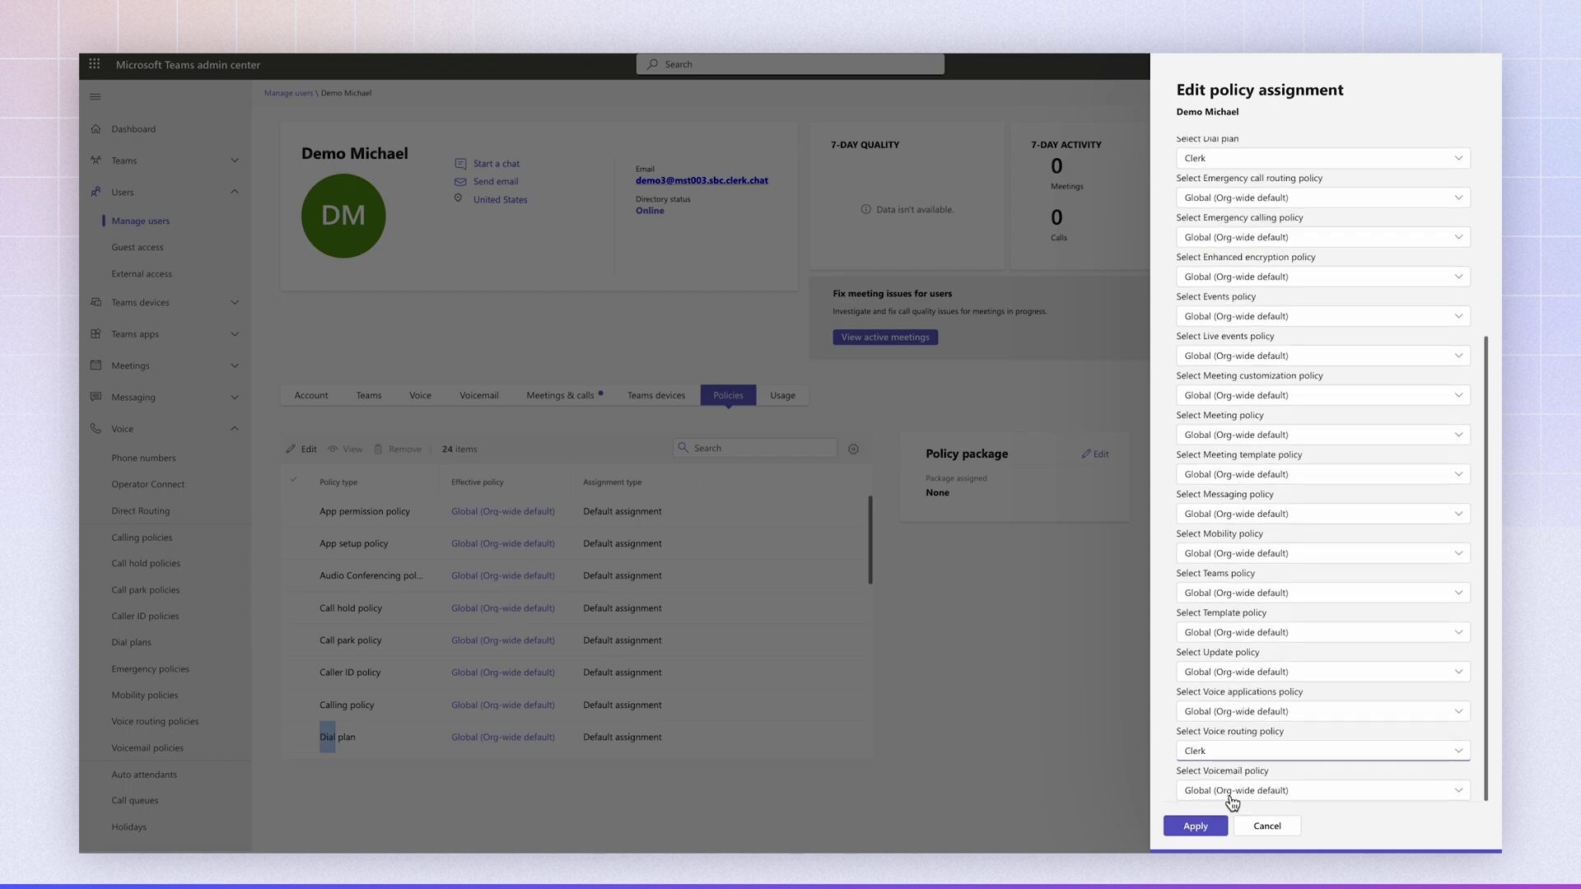
pyautogui.click(1193, 825)
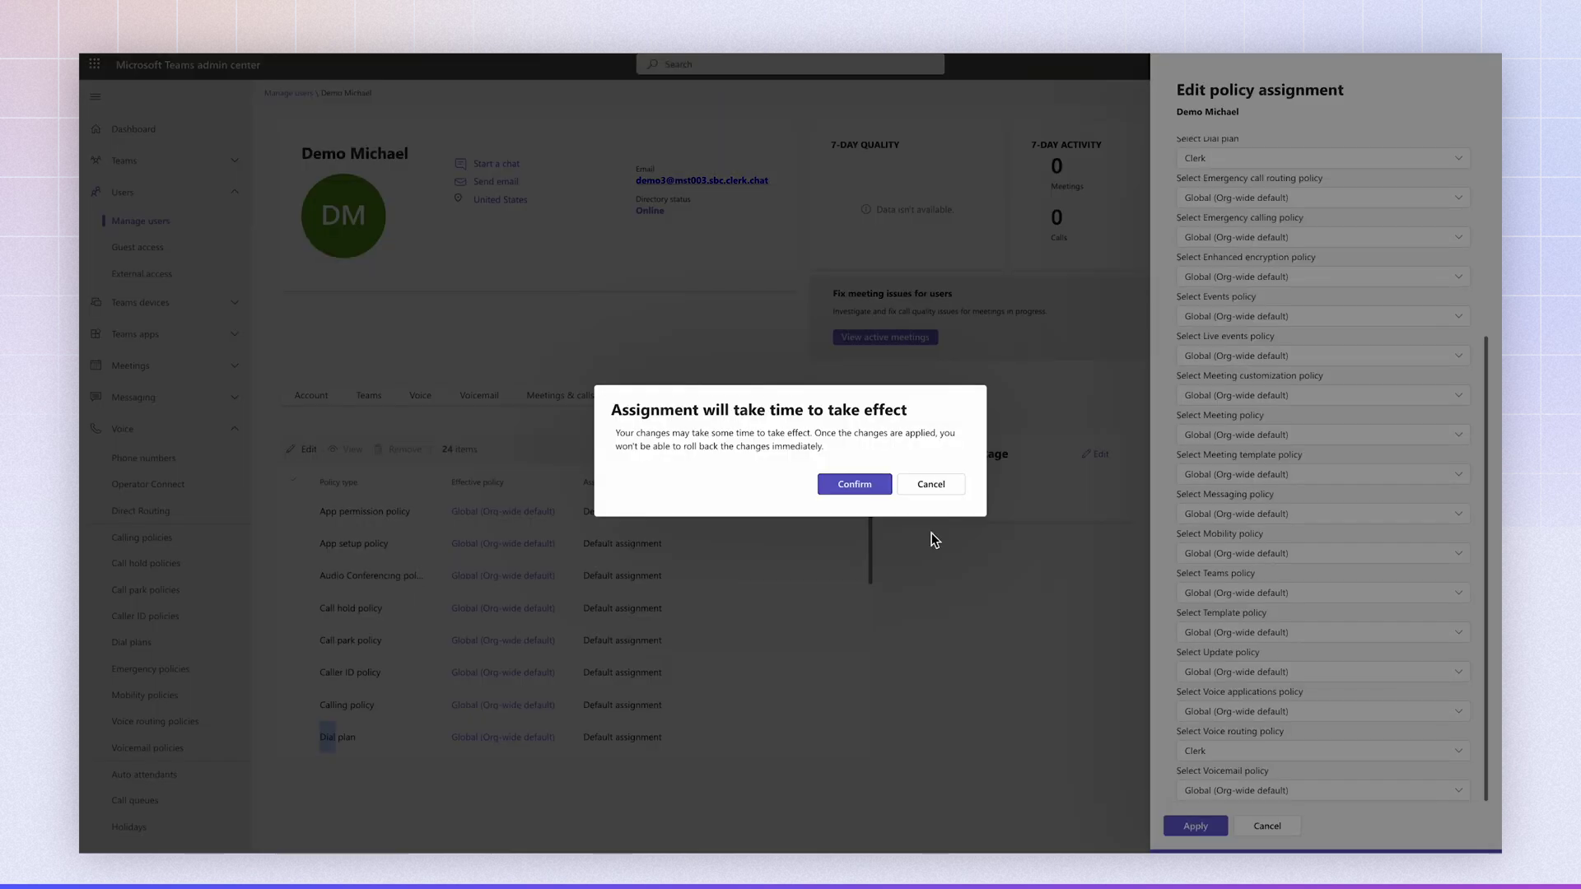
pyautogui.click(854, 484)
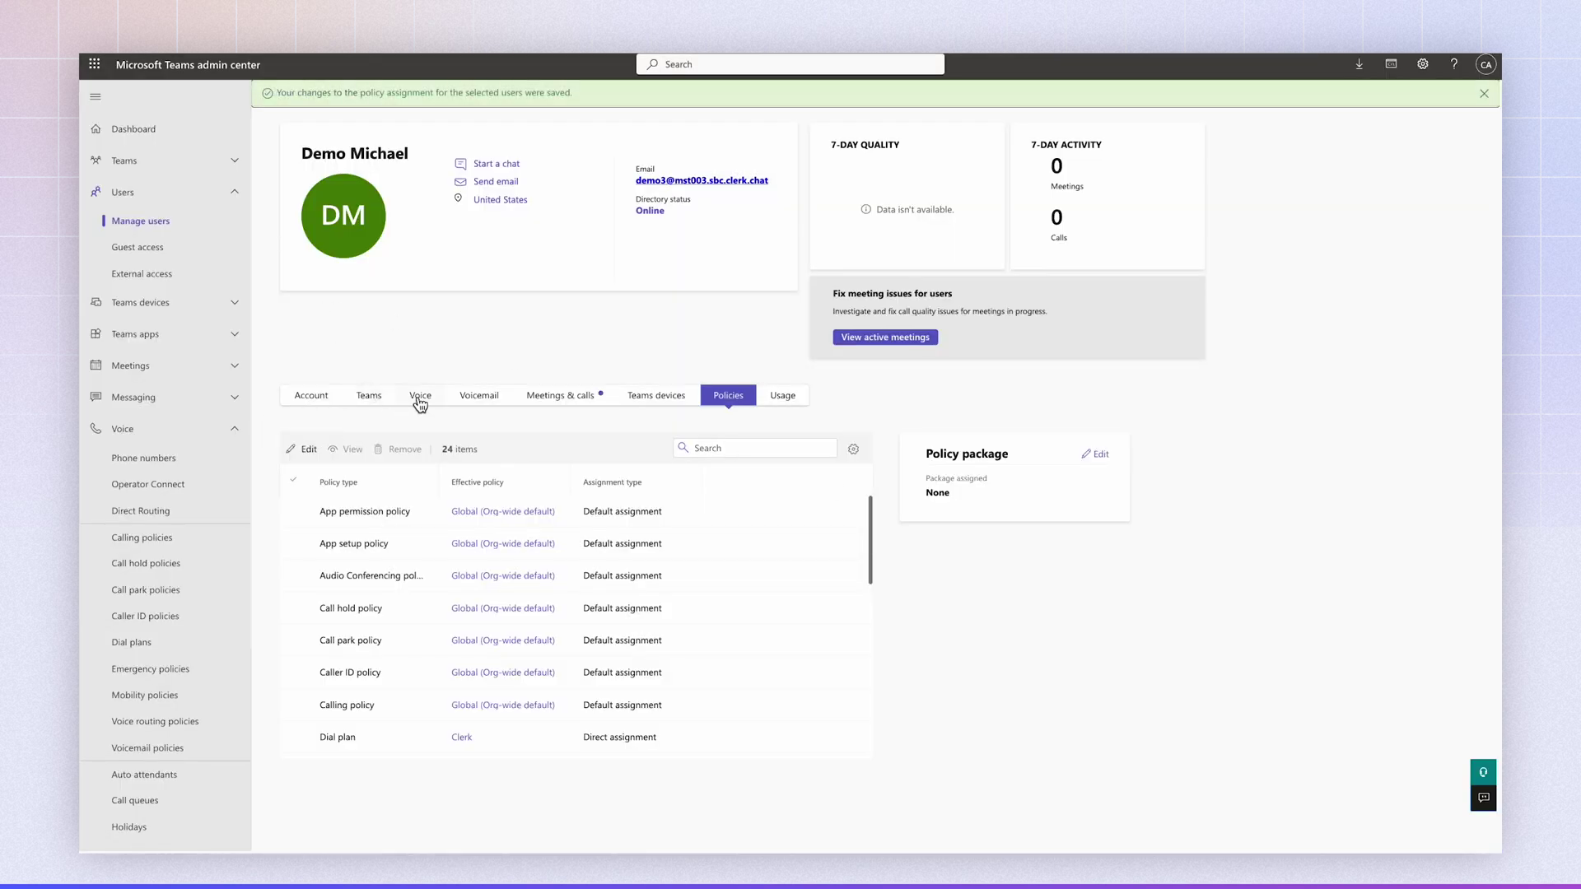
# - Assign a Direct Routing number in E.164 format with the email notification turned off
pyautogui.click(310, 395)
pyautogui.click(499, 441)
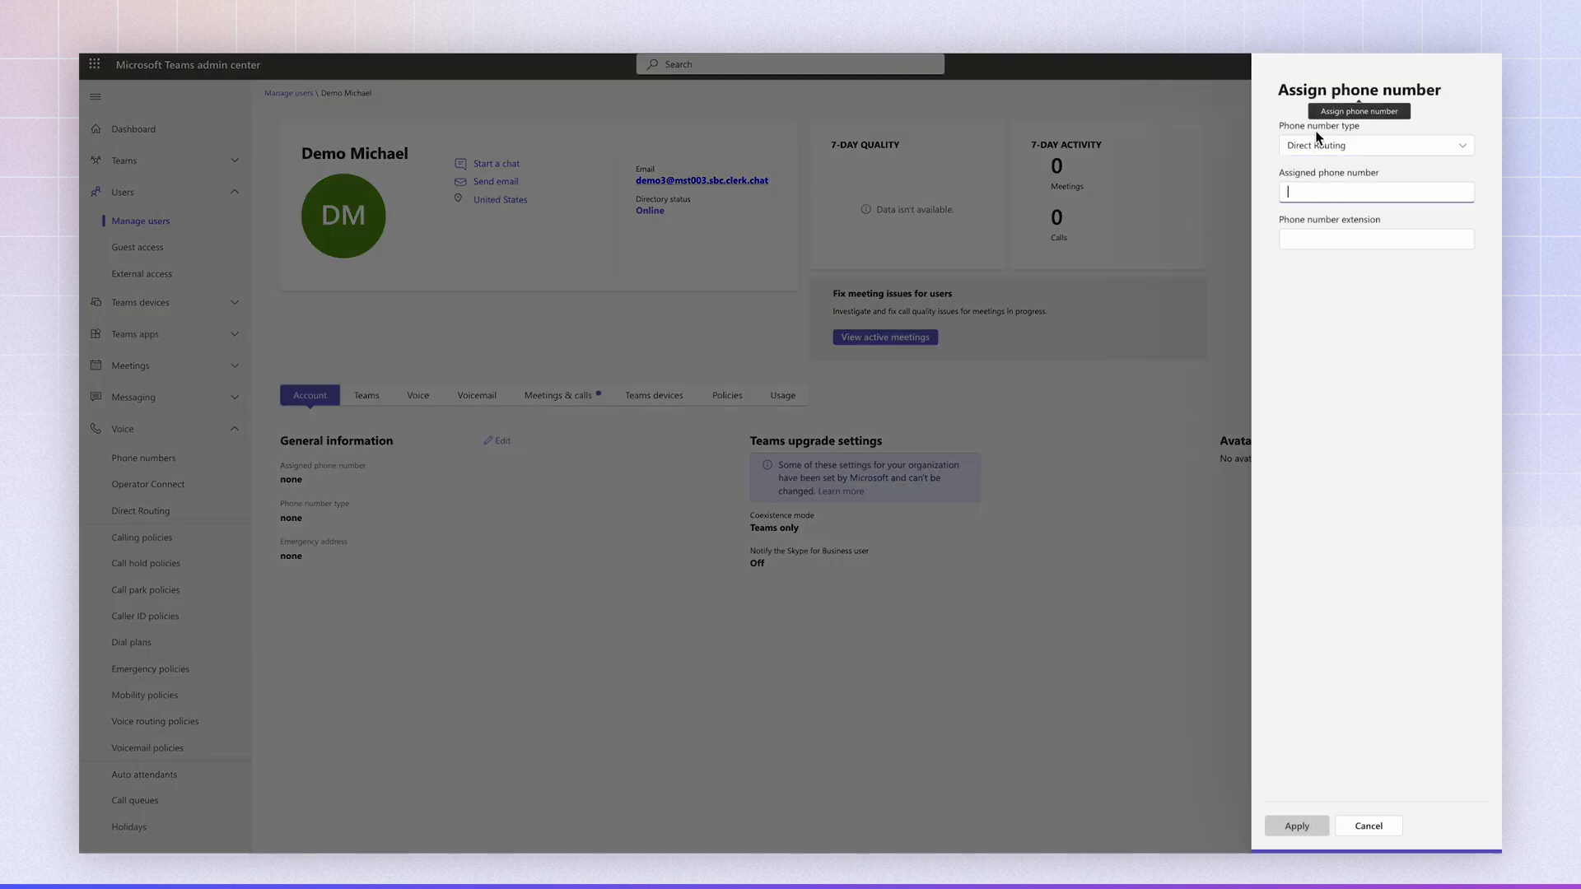
pyautogui.click(1325, 197)
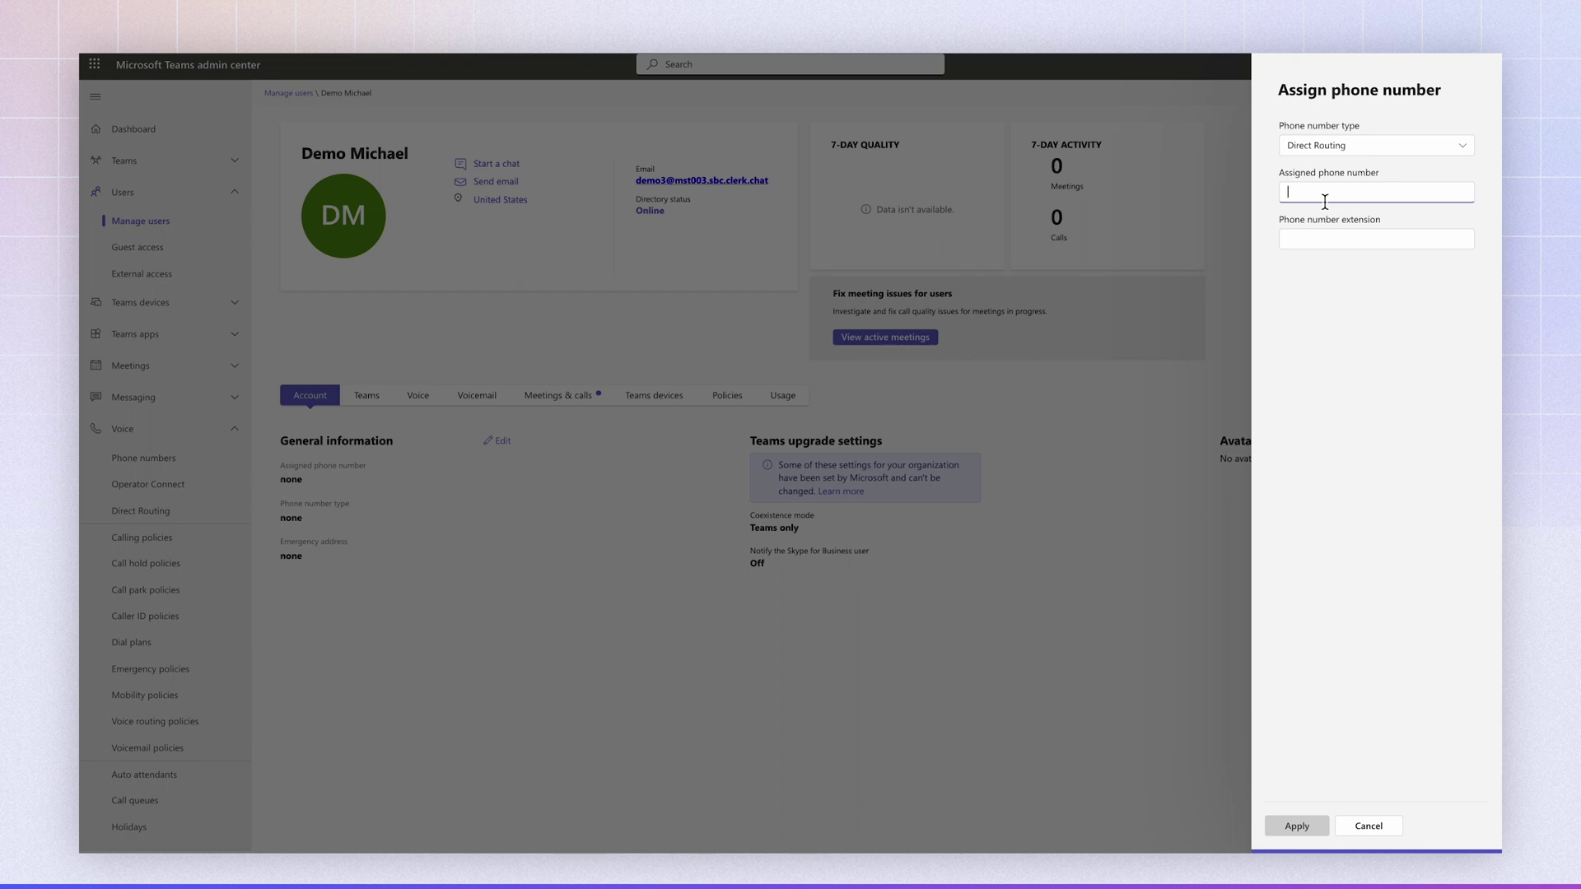
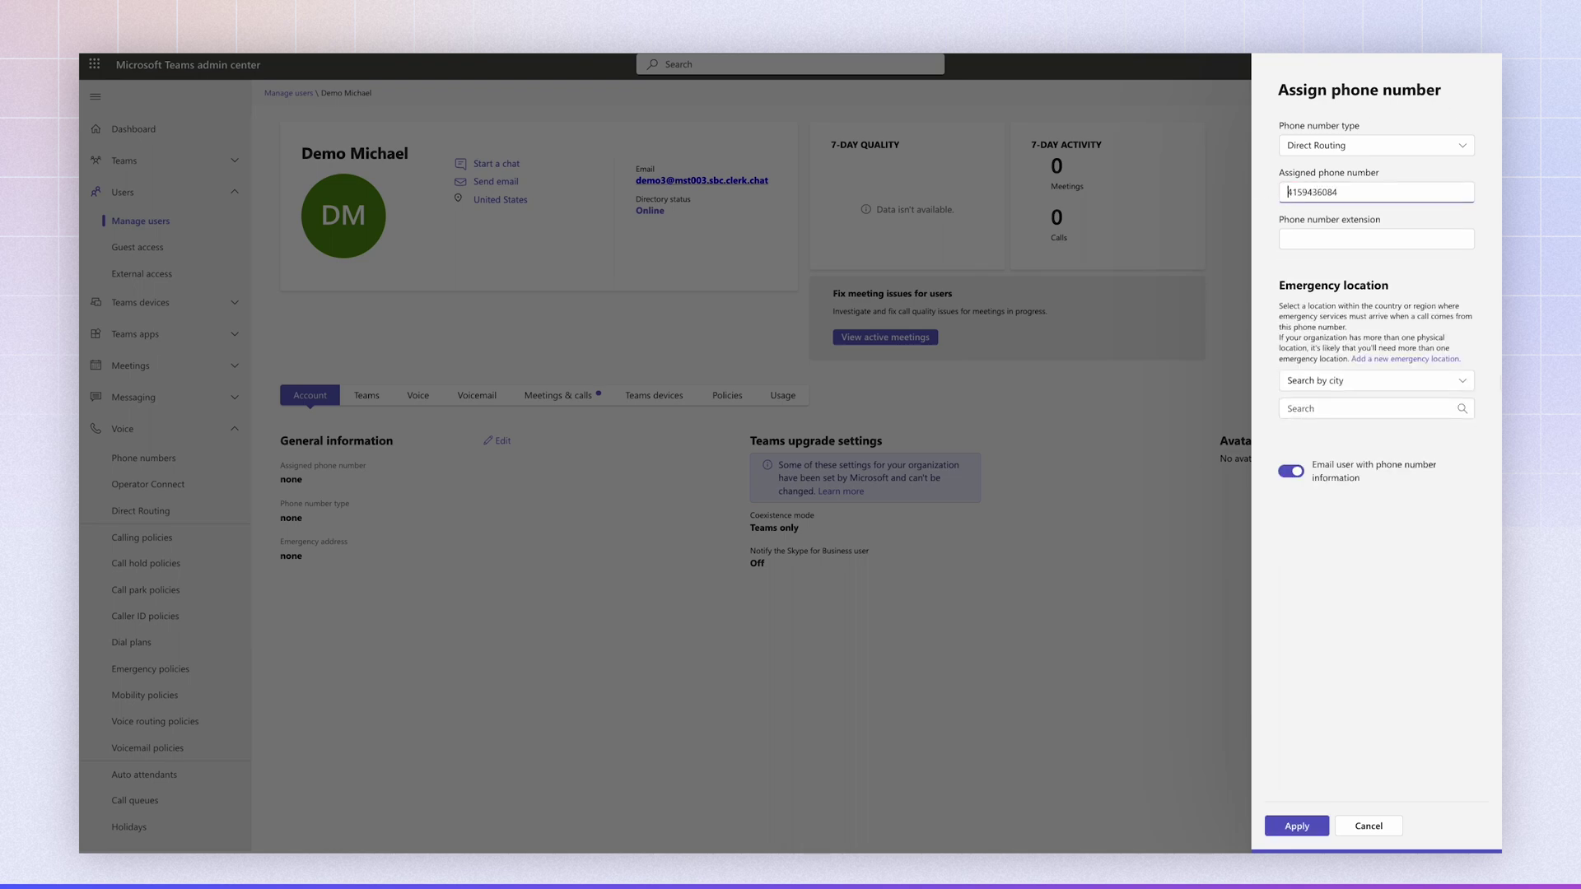
pyautogui.click(1287, 192)
pyautogui.write('+1')
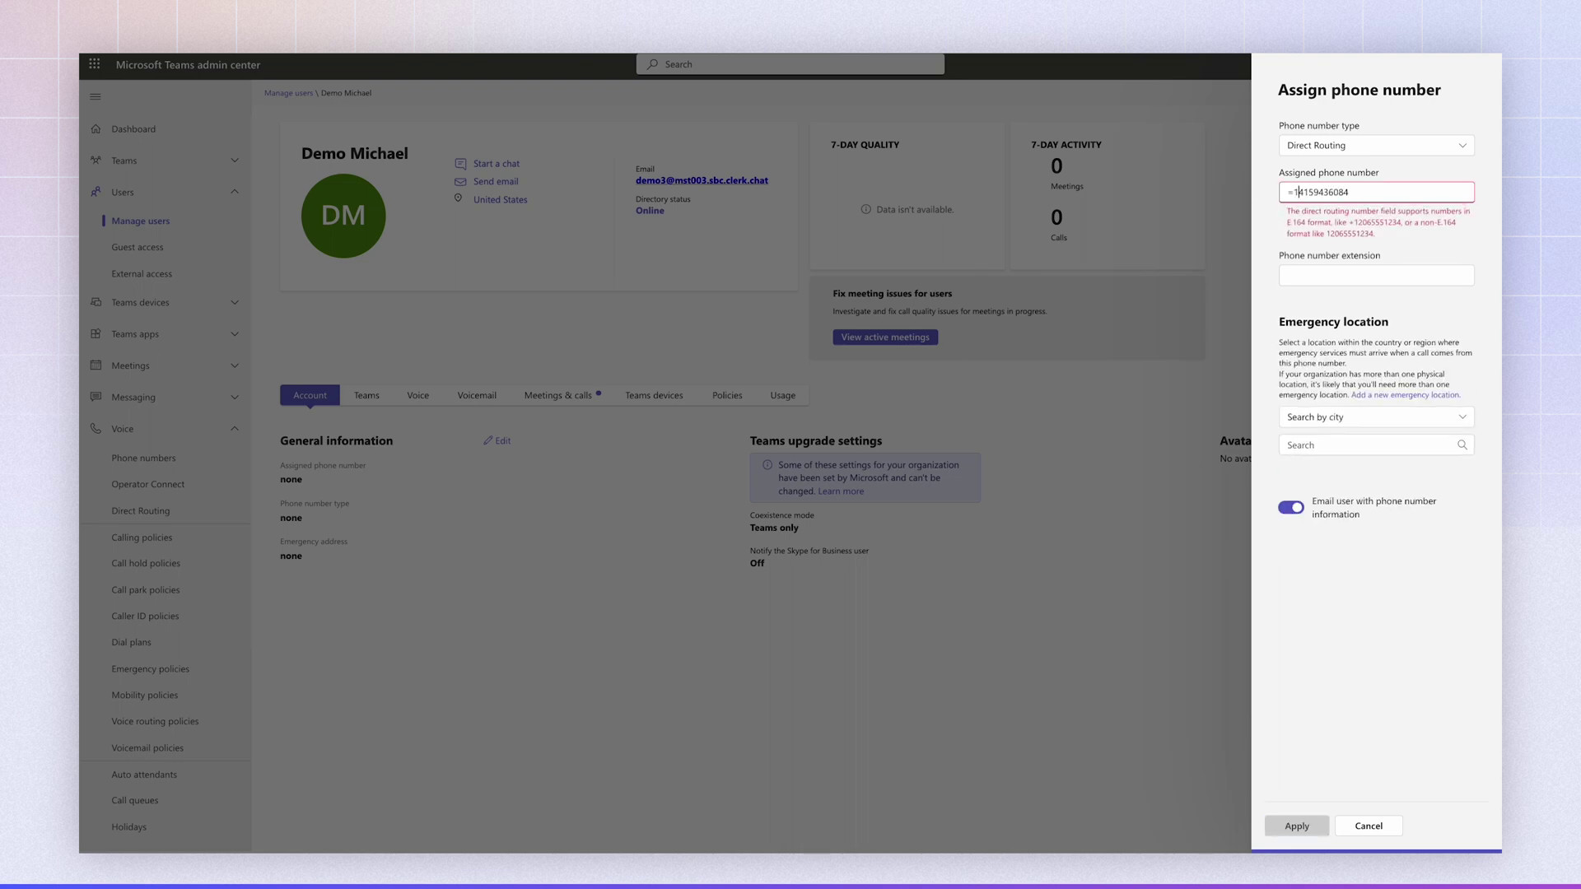
pyautogui.press('Left')
pyautogui.press('BackSpace')
pyautogui.write('+')
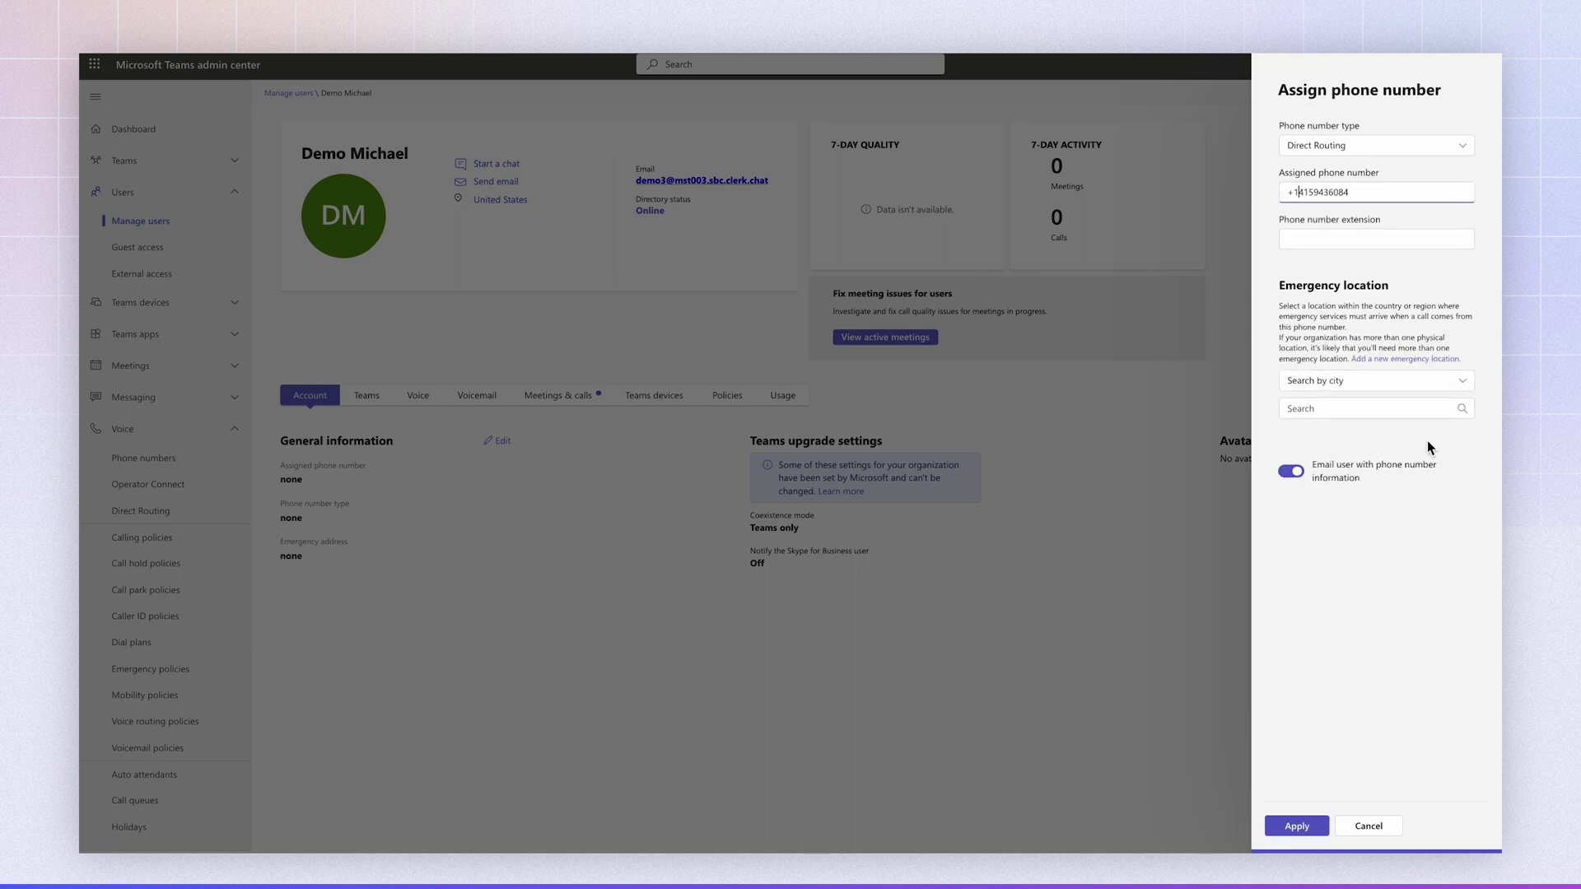
pyautogui.click(1291, 471)
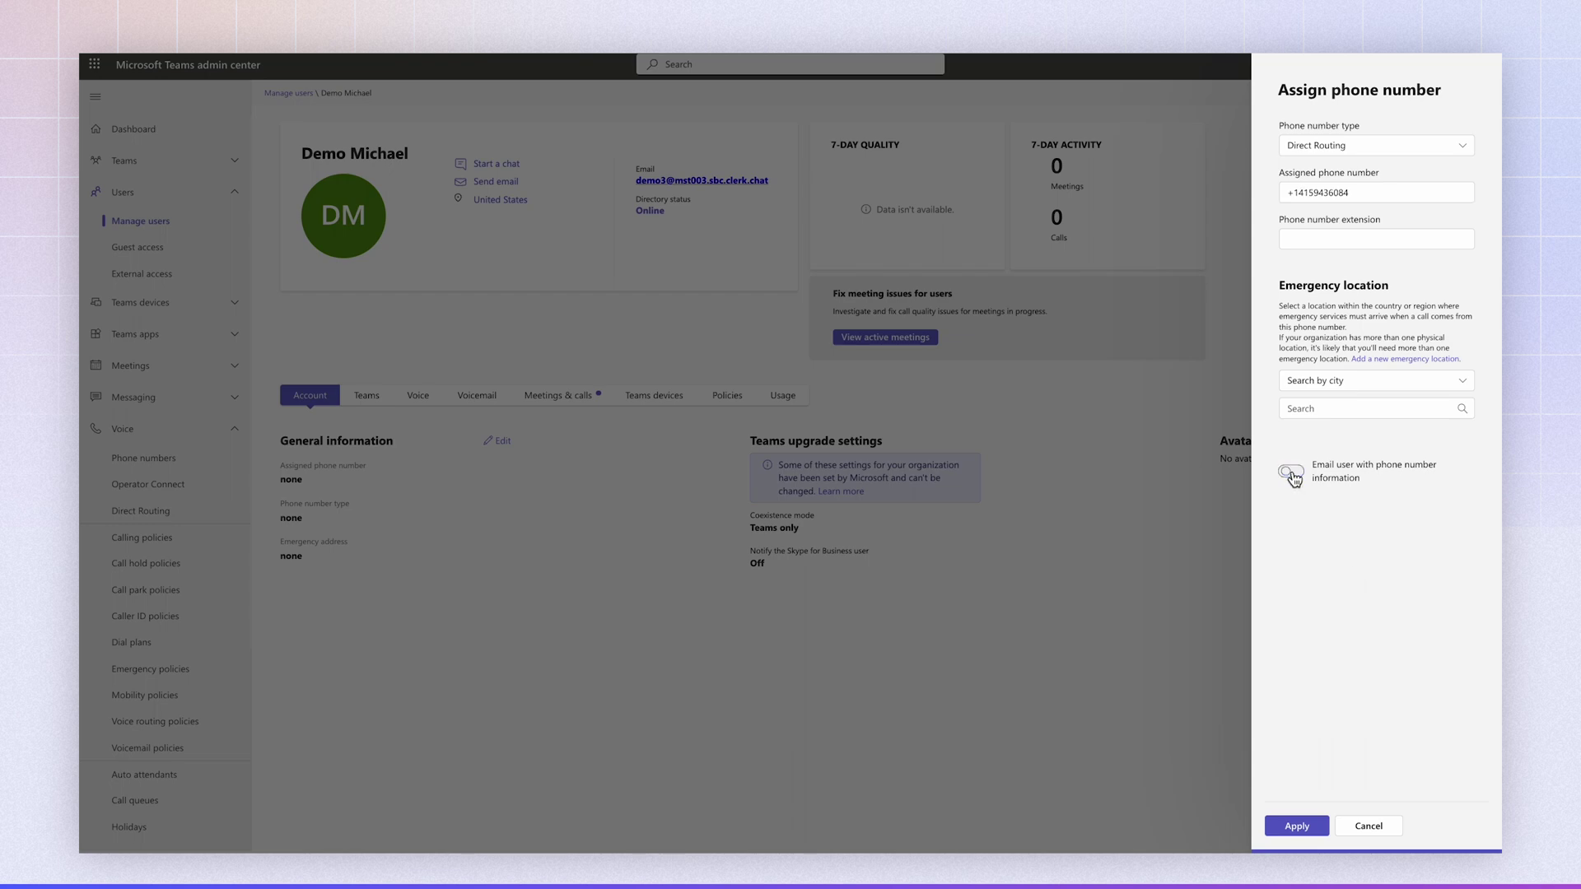
pyautogui.click(1275, 830)
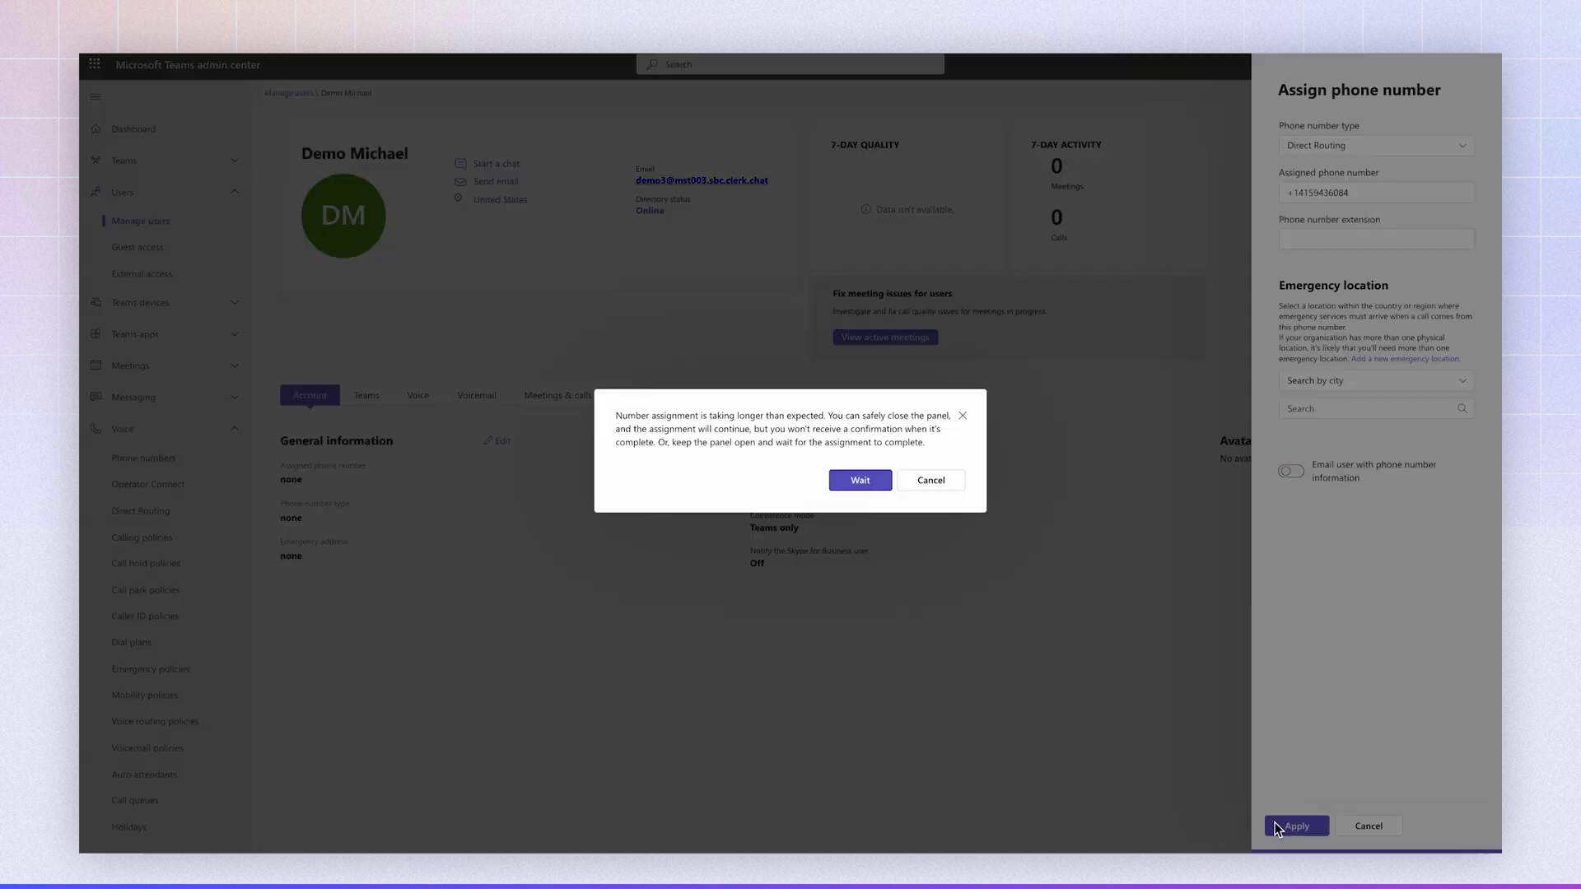
pyautogui.click(865, 484)
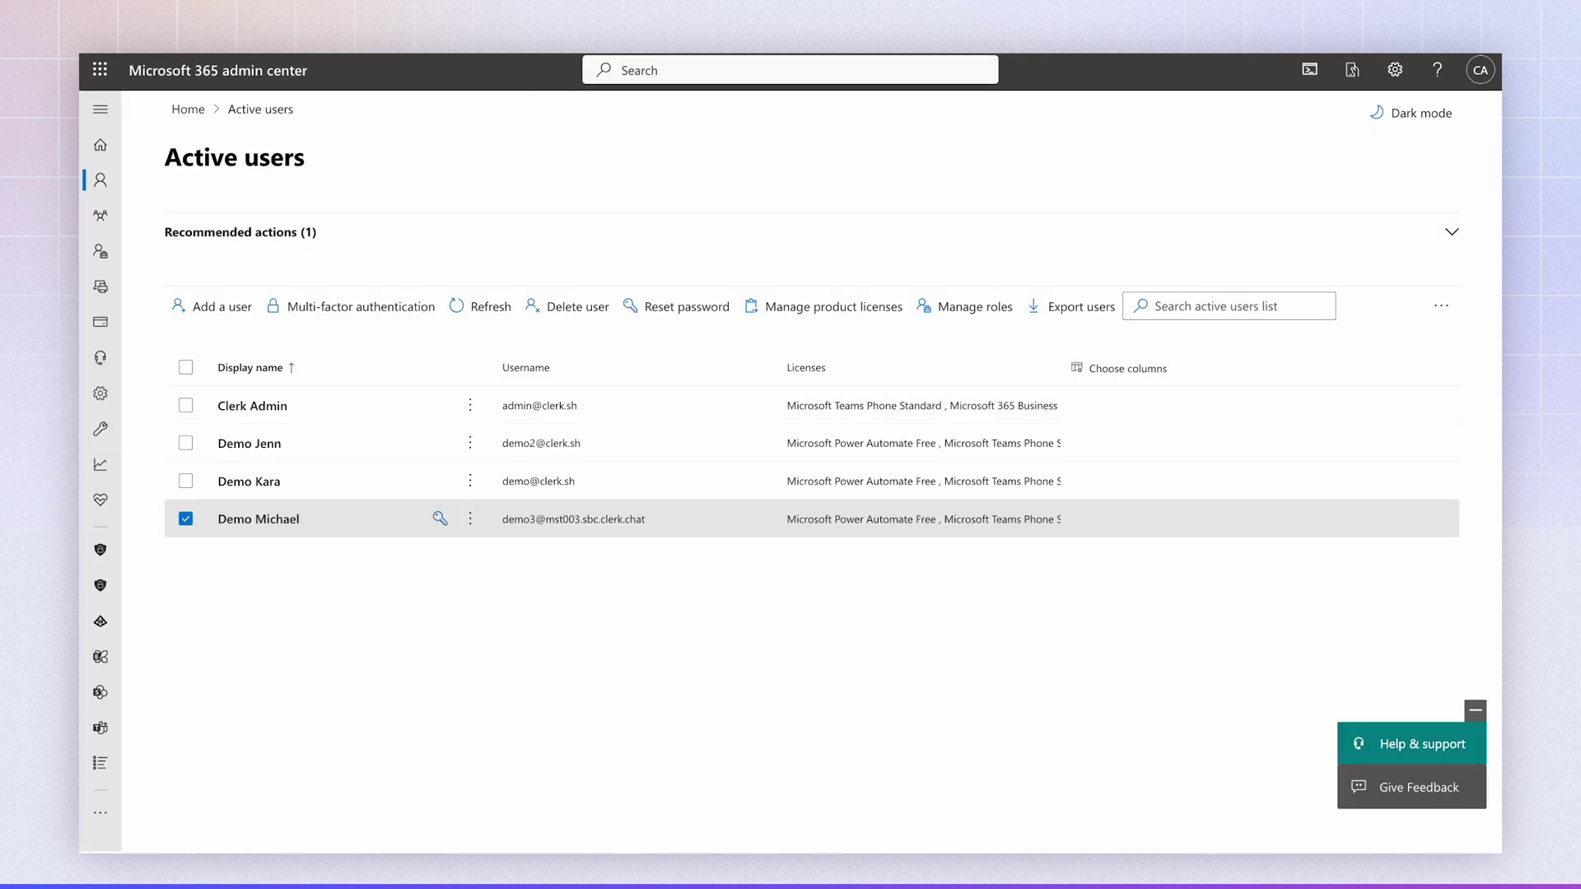
# - Confirm the user holds a Teams Phone Standard licence, then recheck their phone number assignment
pyautogui.click(268, 522)
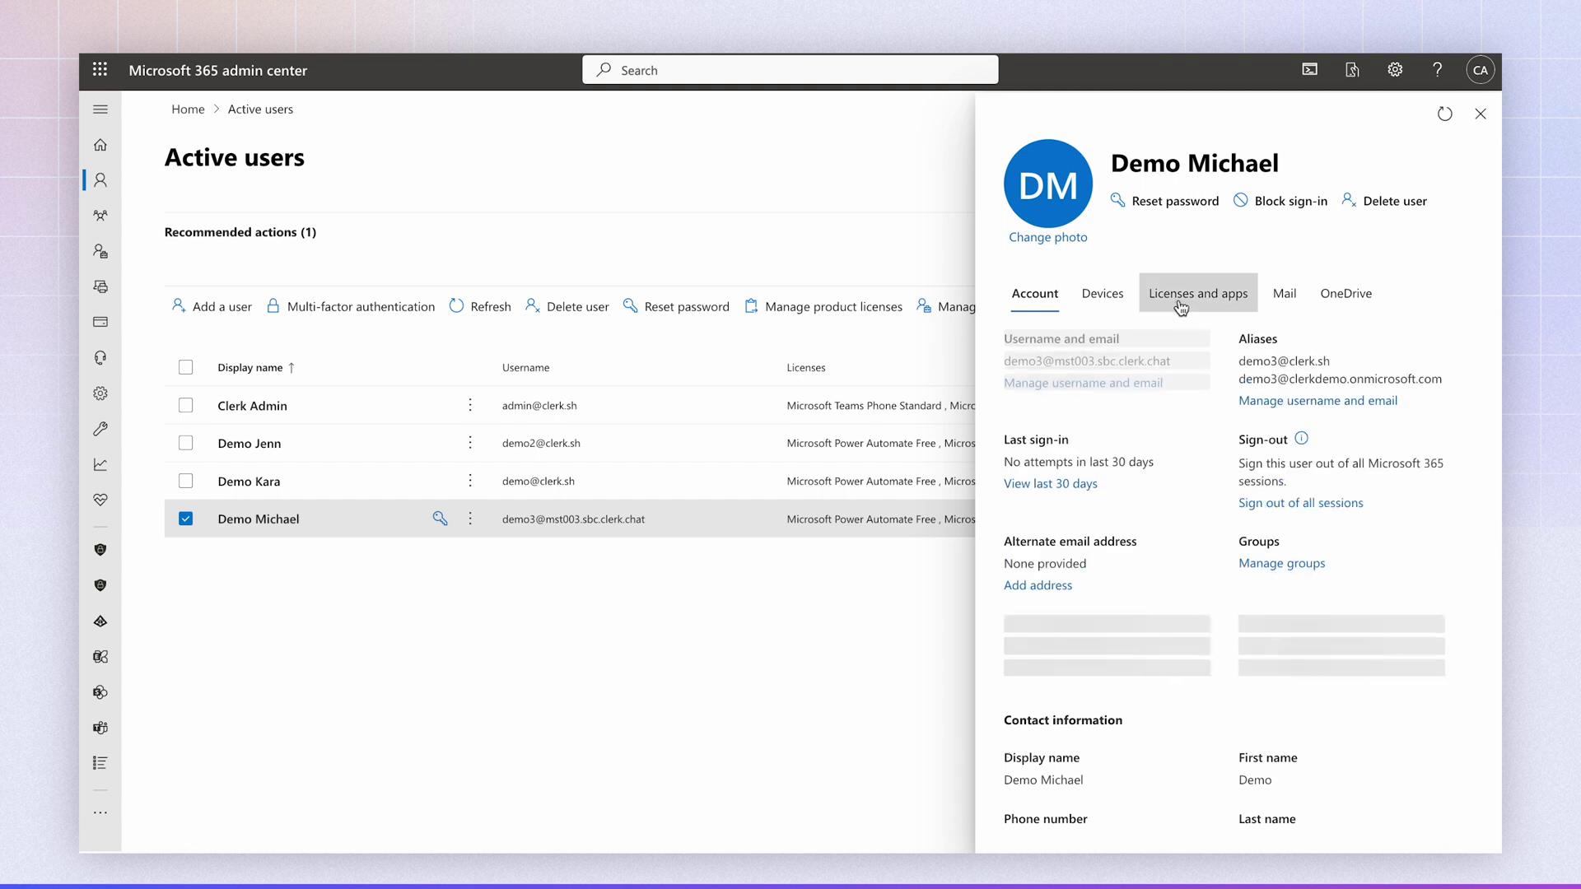
pyautogui.click(1198, 293)
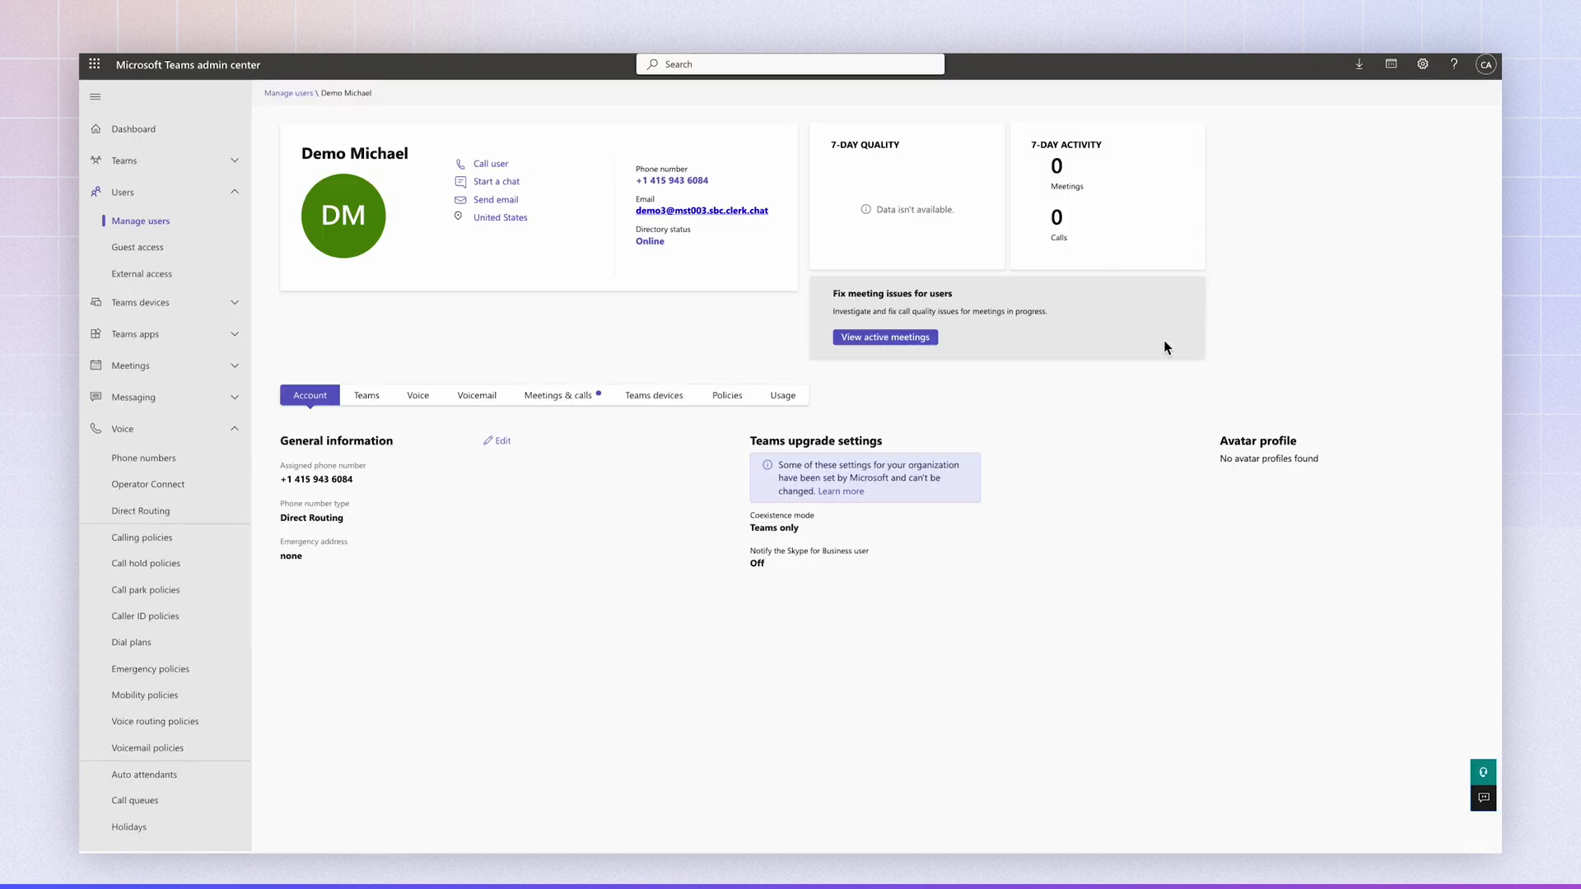
pyautogui.click(494, 442)
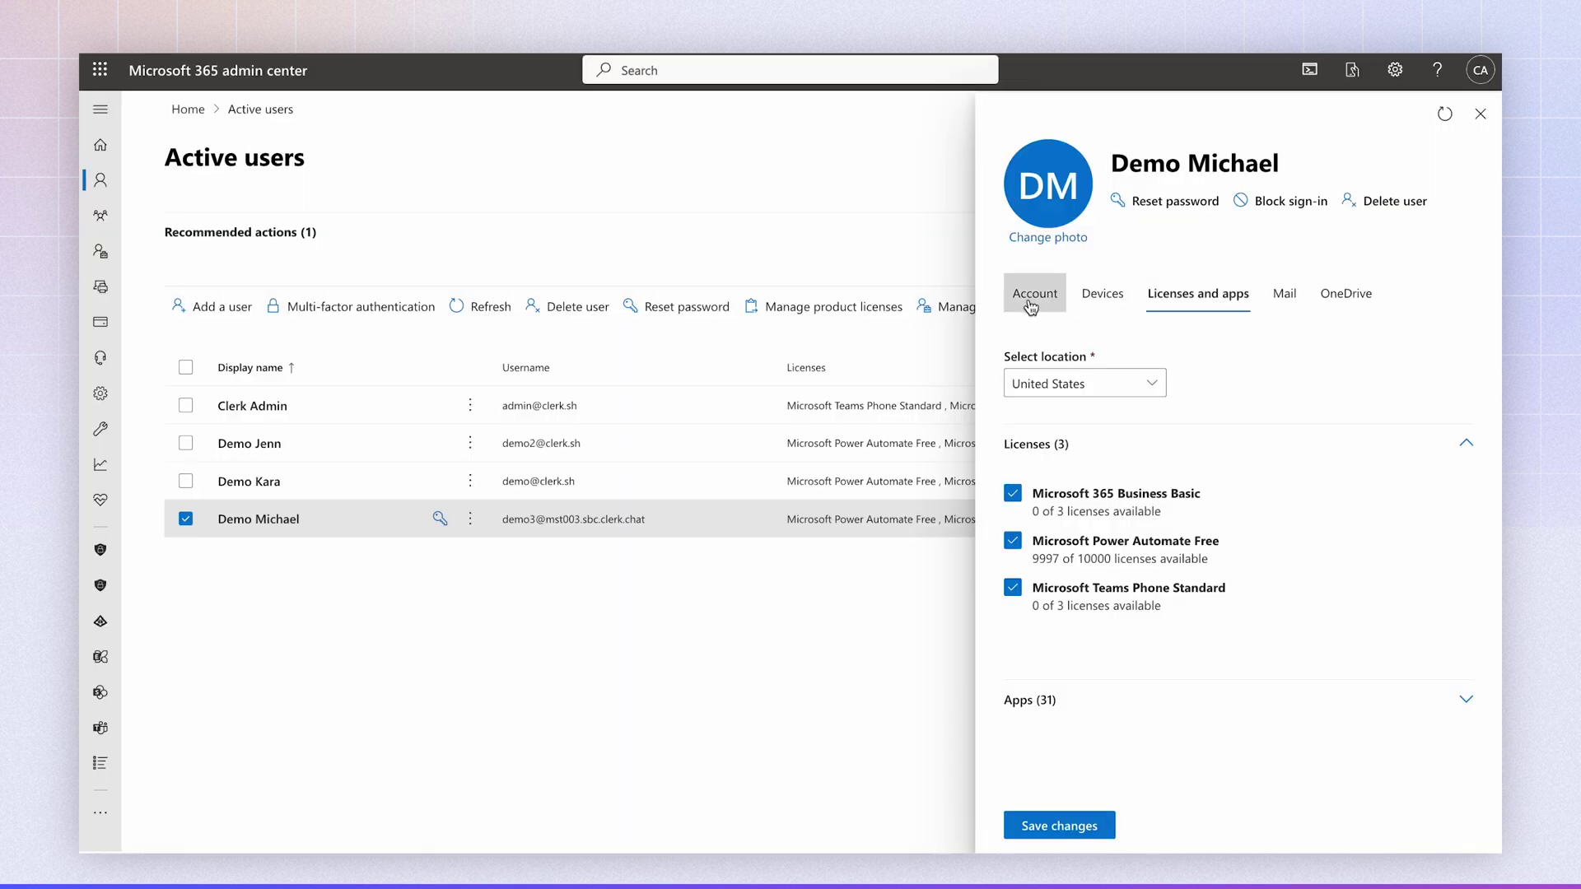
# - Edit the user's primary email address to use the clerk.sh domain and save the change
pyautogui.click(1030, 304)
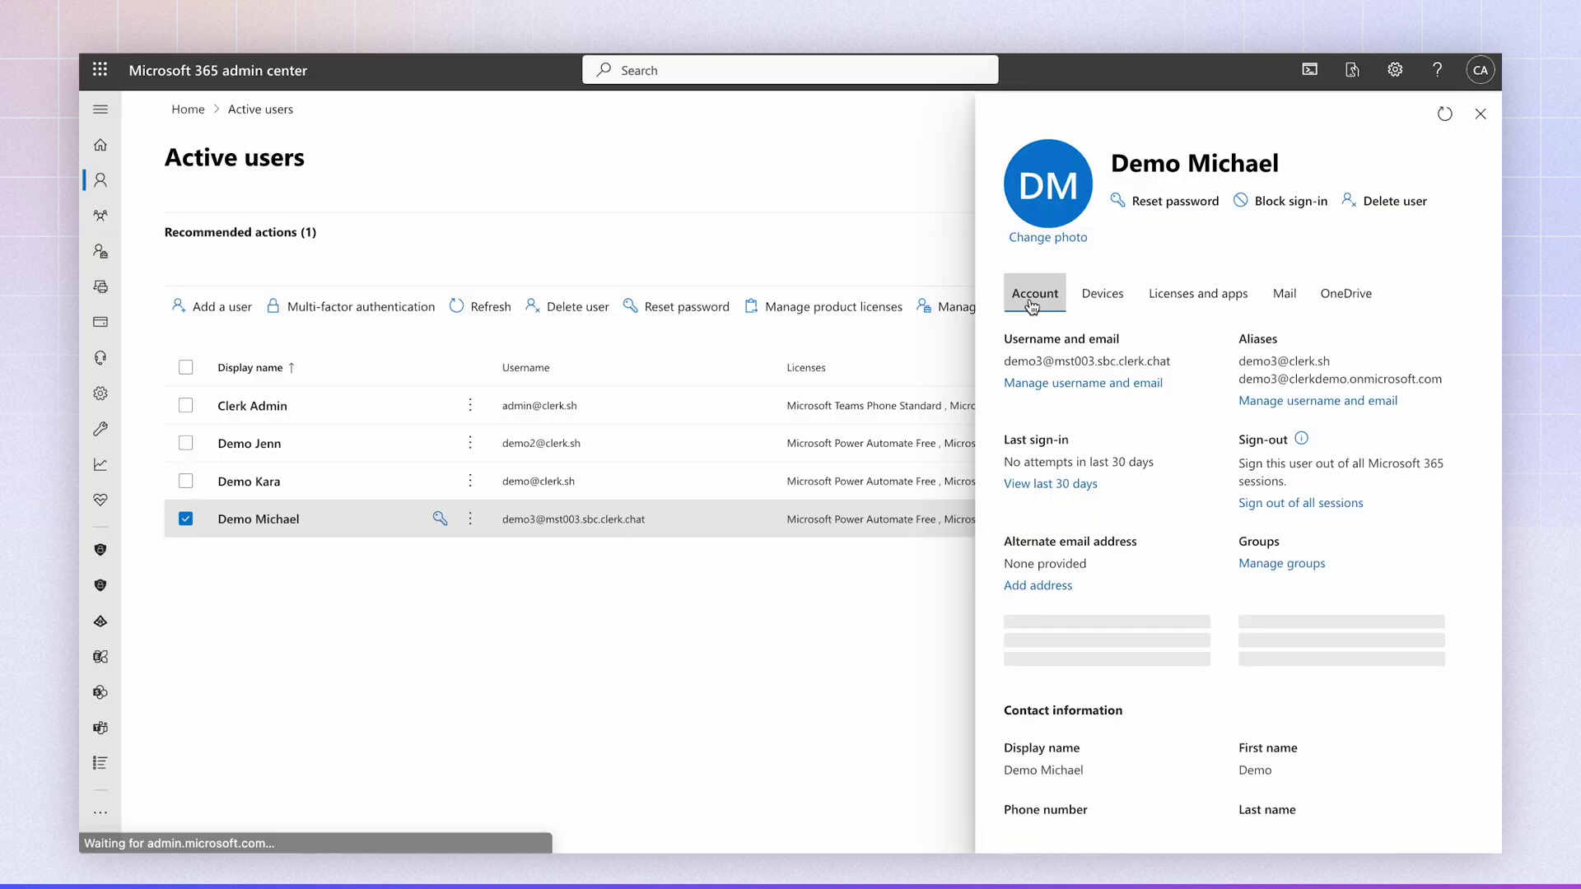
pyautogui.click(1083, 383)
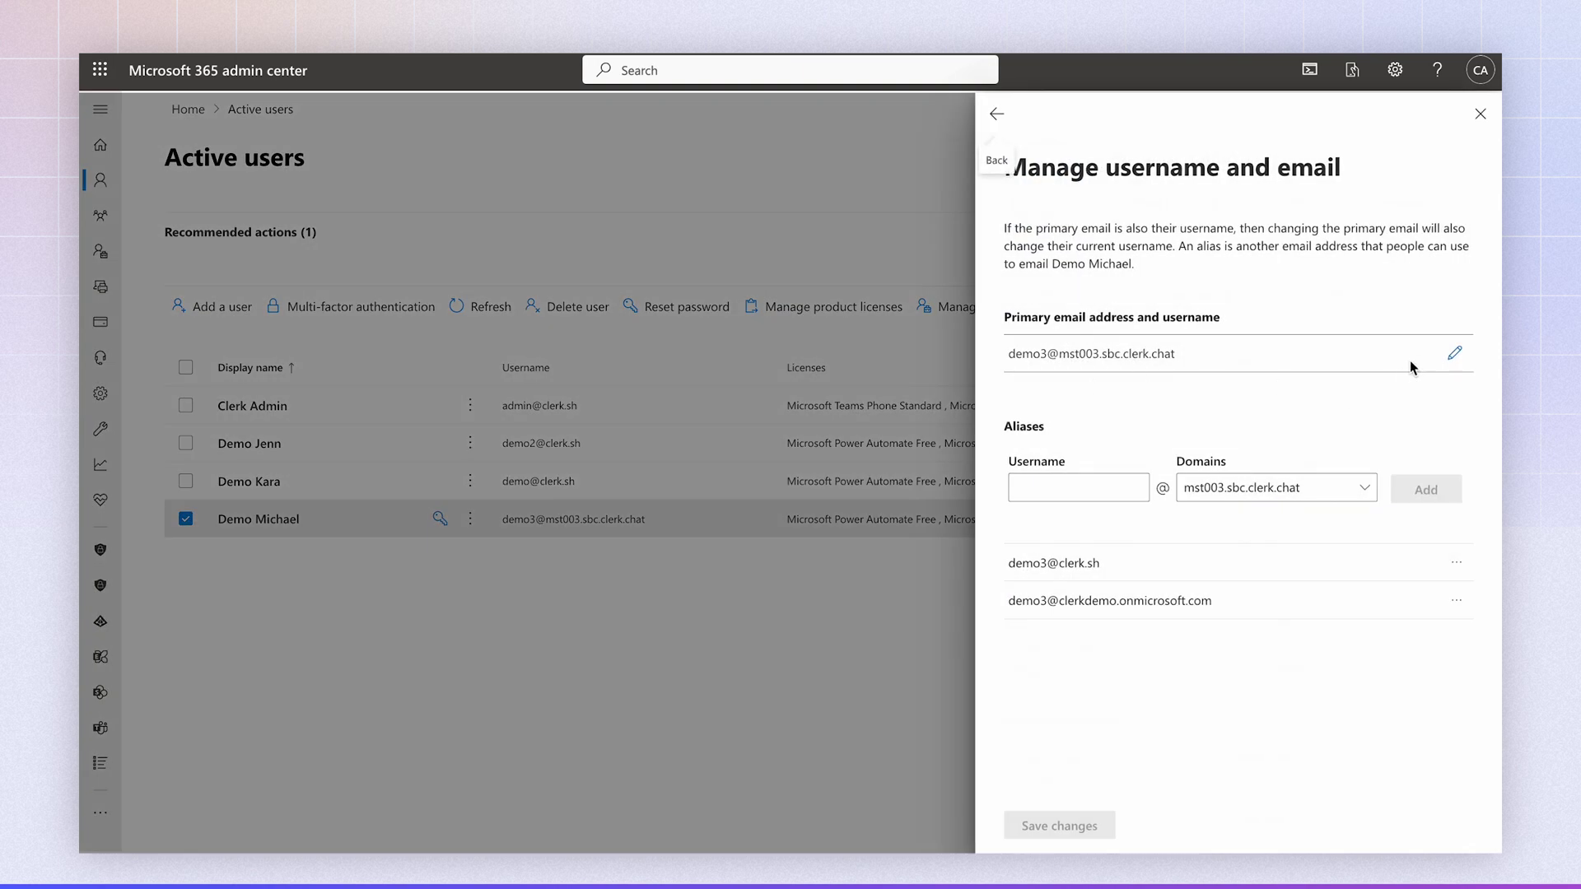
pyautogui.click(1452, 353)
pyautogui.click(1318, 380)
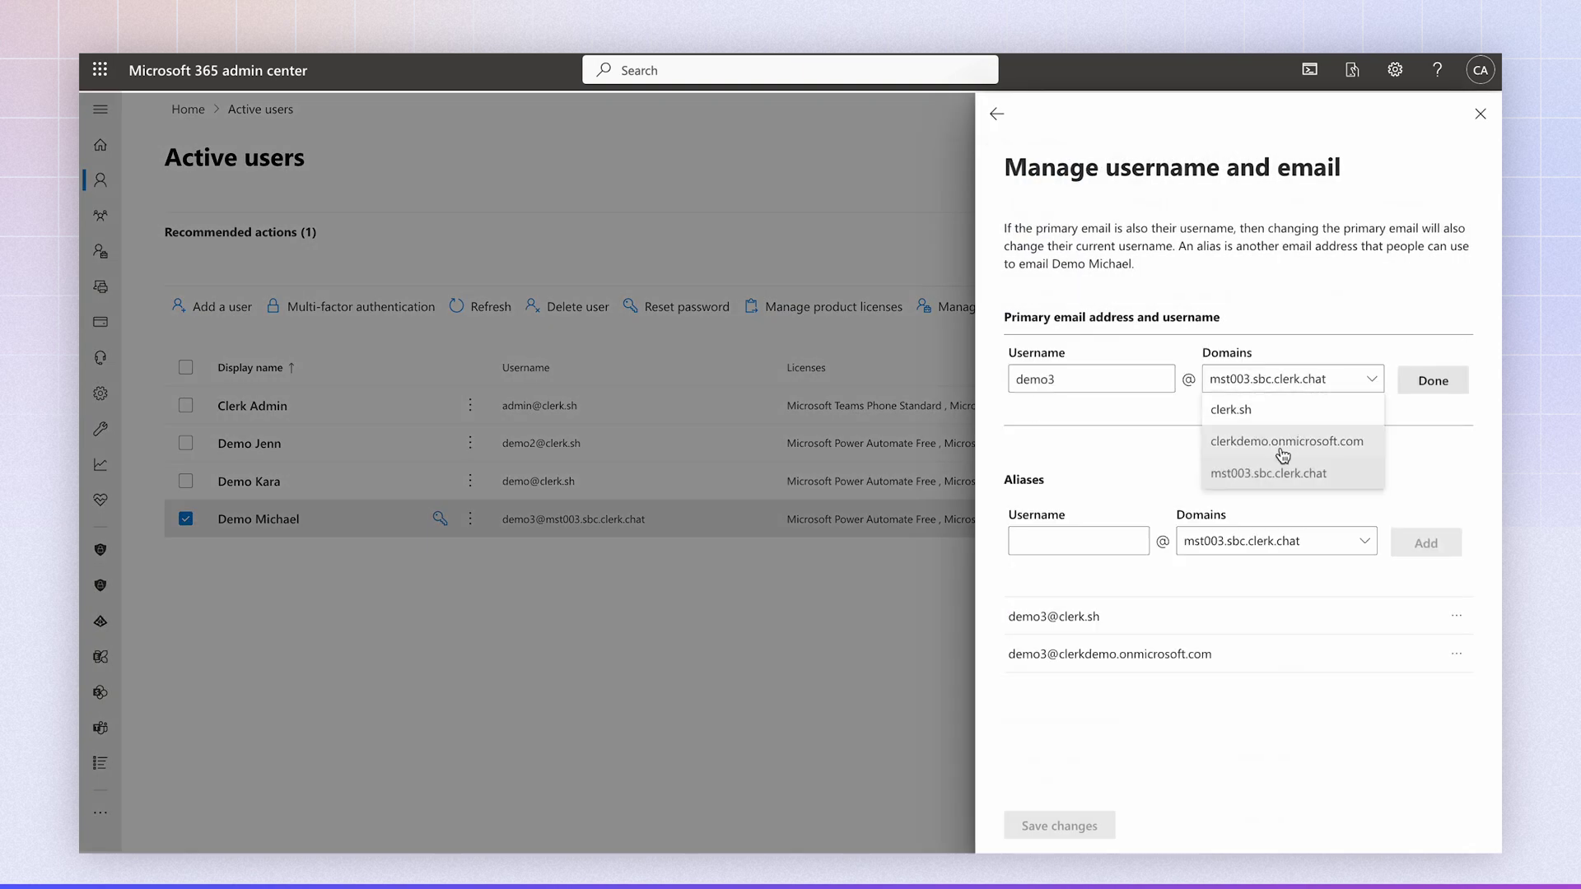
pyautogui.click(1230, 411)
pyautogui.click(1445, 382)
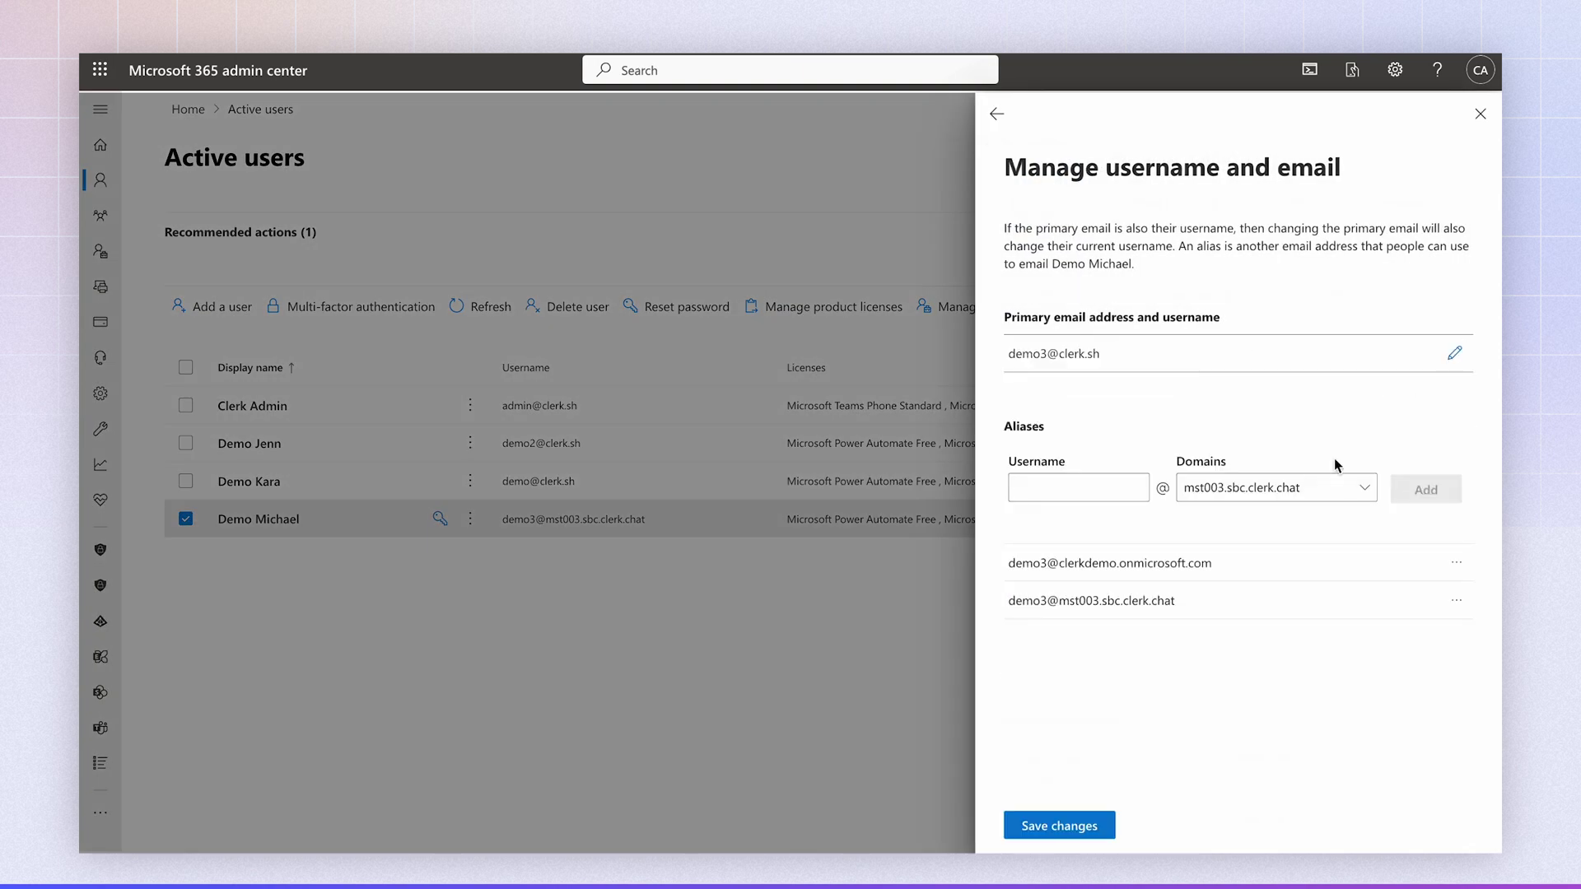
pyautogui.click(1042, 825)
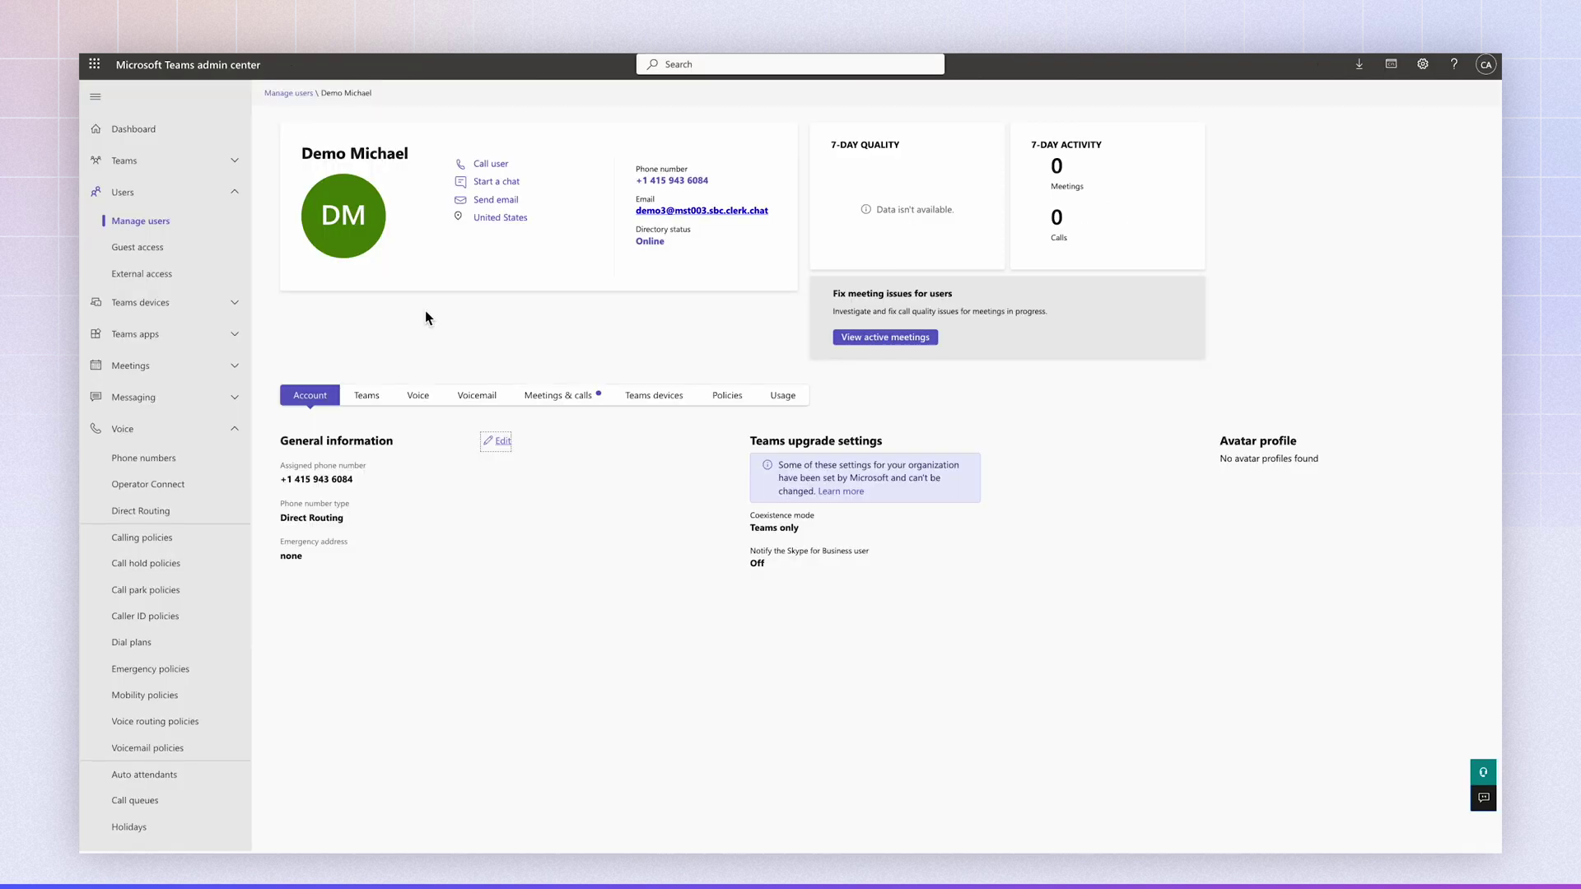
pyautogui.click(382, 491)
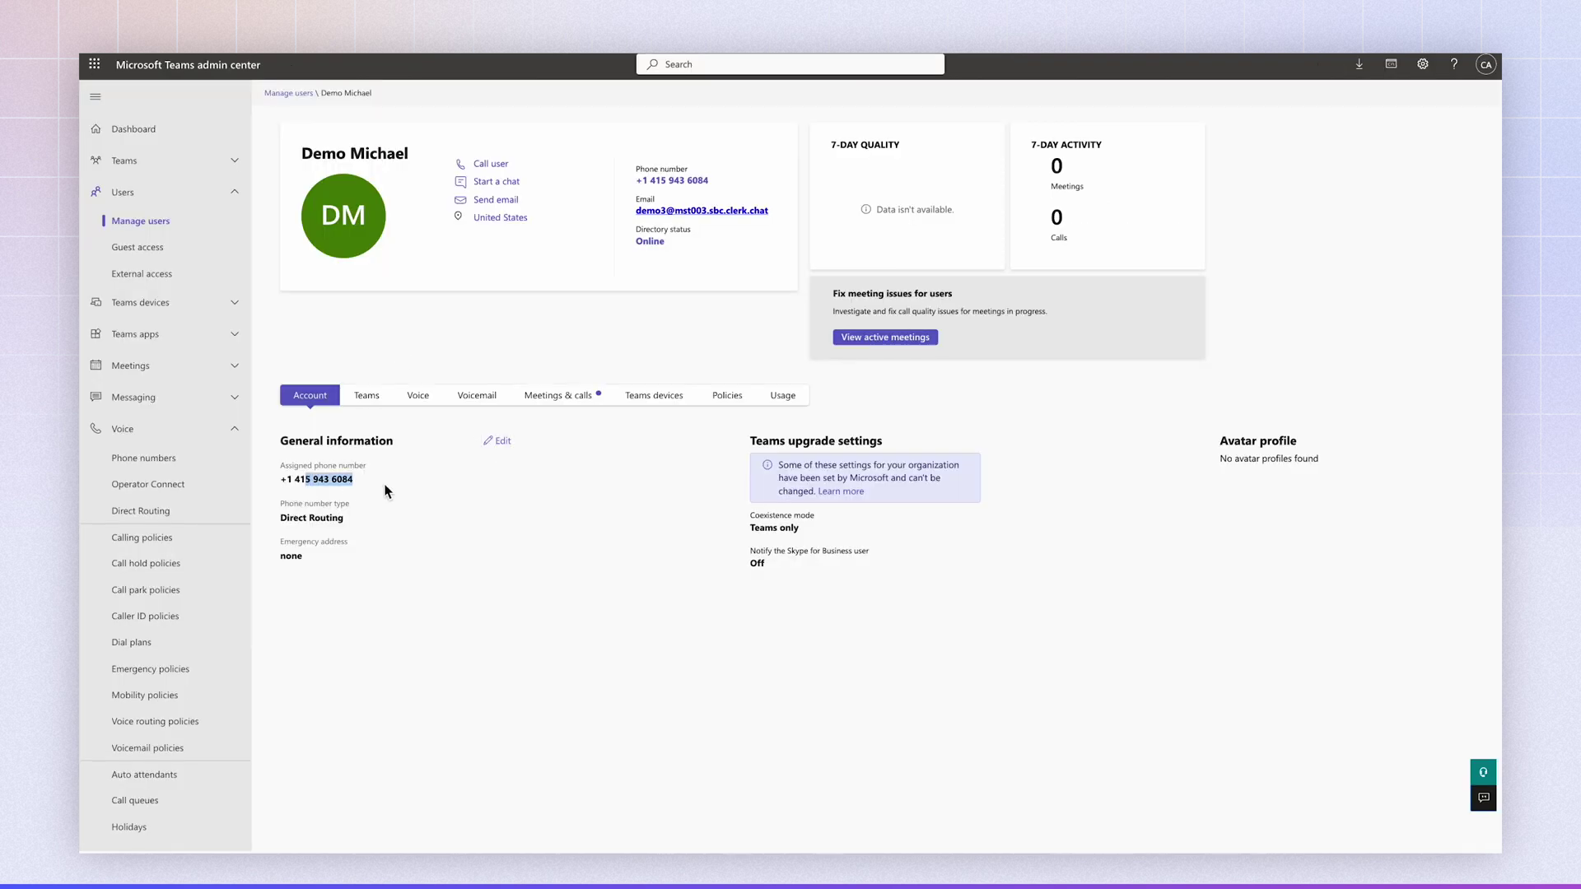